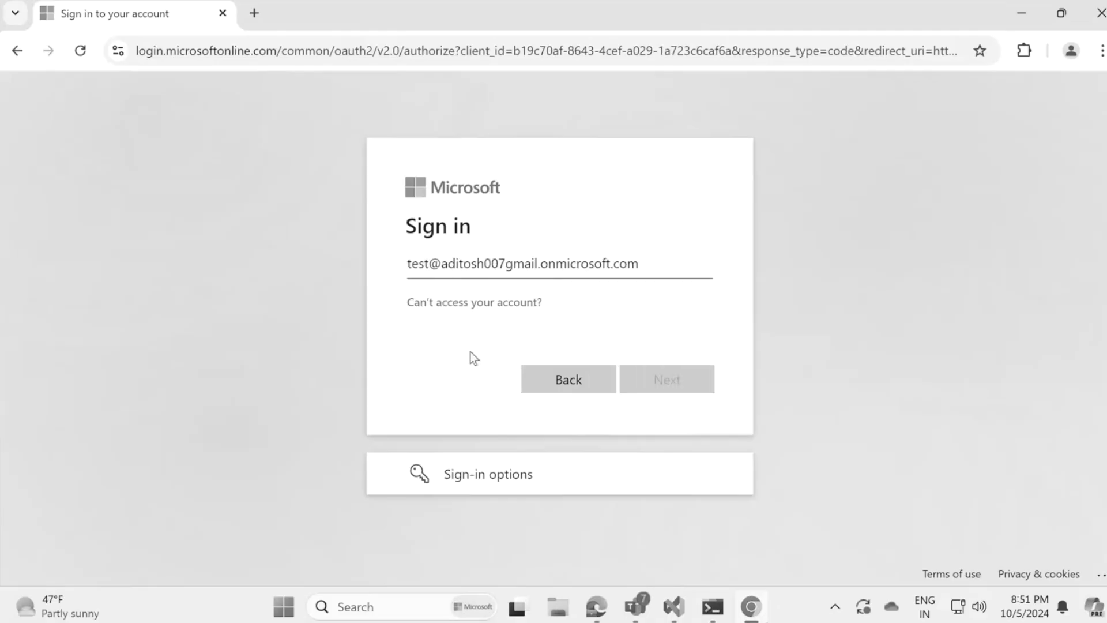
text(*****)
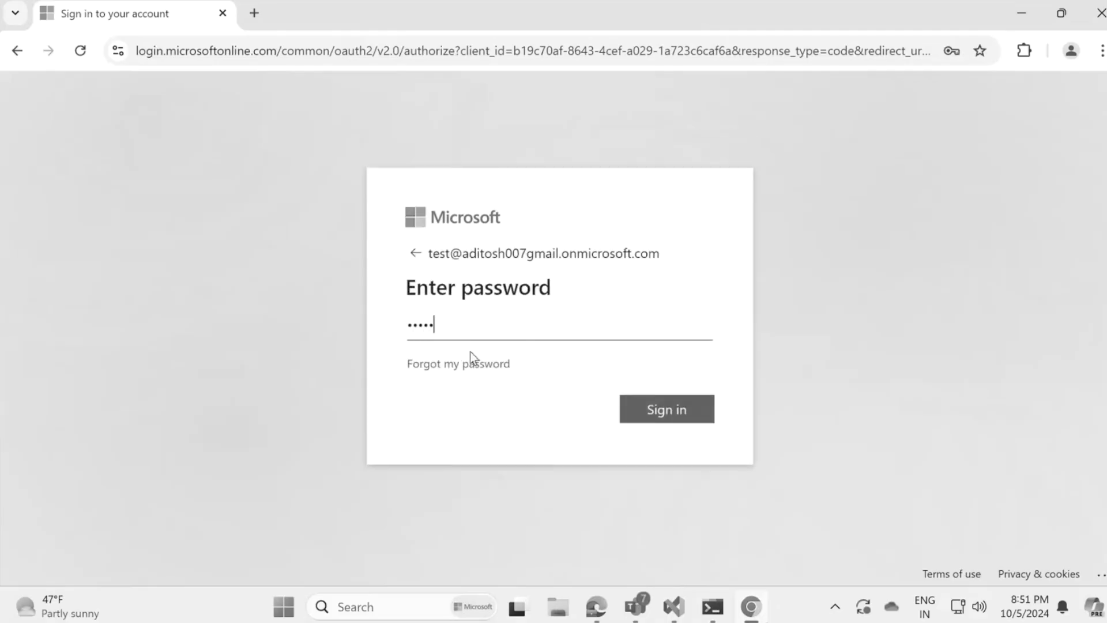
text(**)
- Submit the test account password and decline Chrome's offer to save it
key(Return)
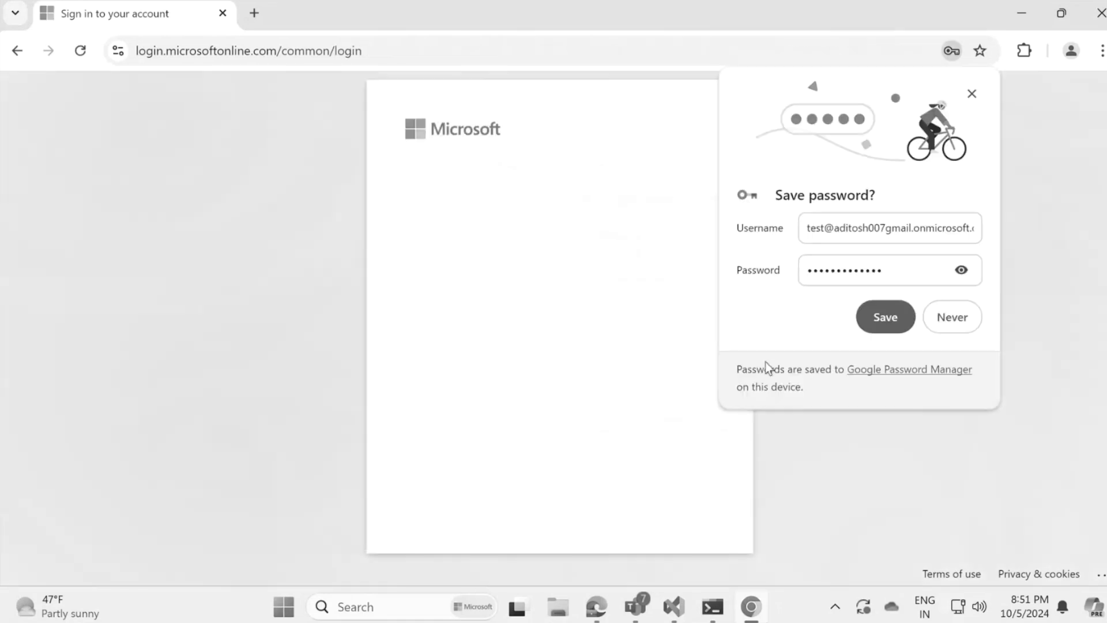
click(955, 319)
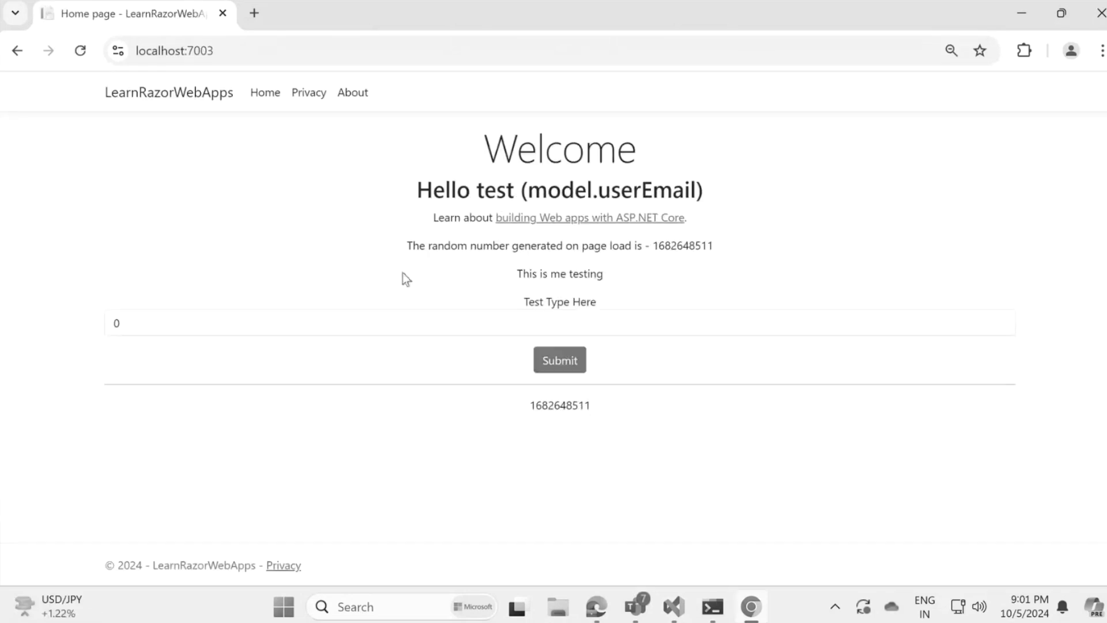
- Switch from the placeholder greeting in the browser to the Index.cshtml.cs code in Visual Studio
drag(733, 196, 398, 199)
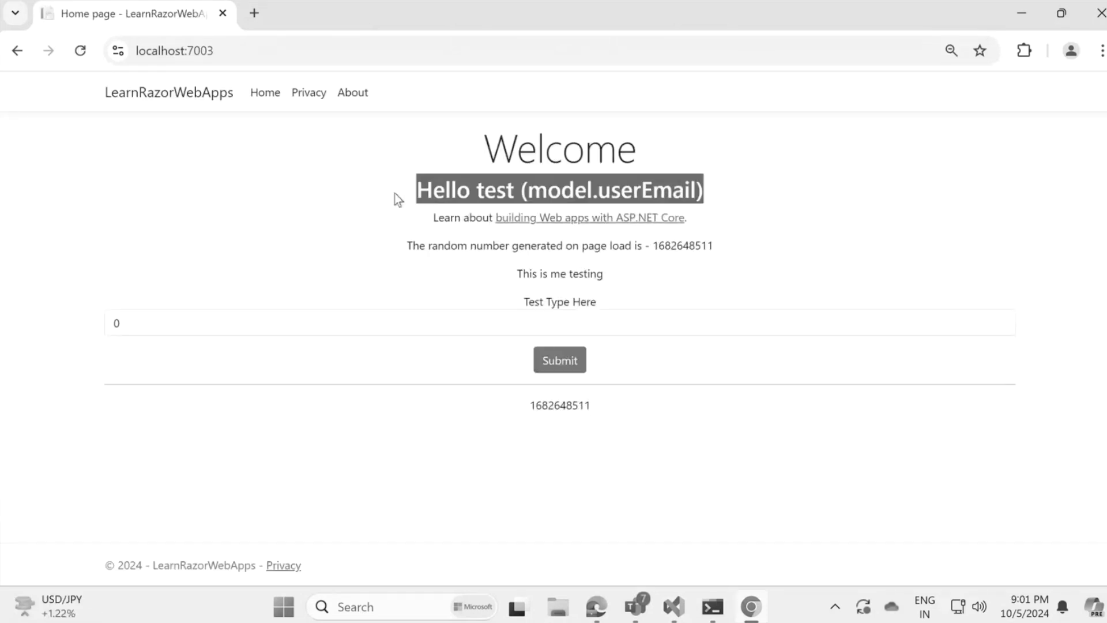
click(675, 606)
click(323, 91)
click(430, 90)
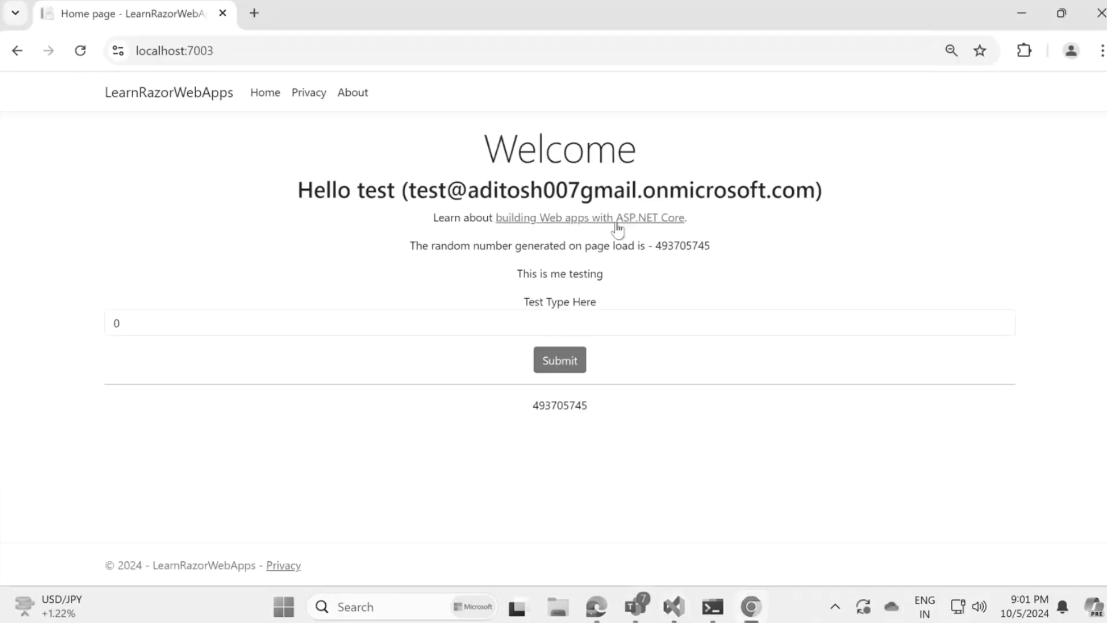
- Reload the home page and review the greeting now showing the real email address
click(80, 50)
drag(390, 189, 737, 189)
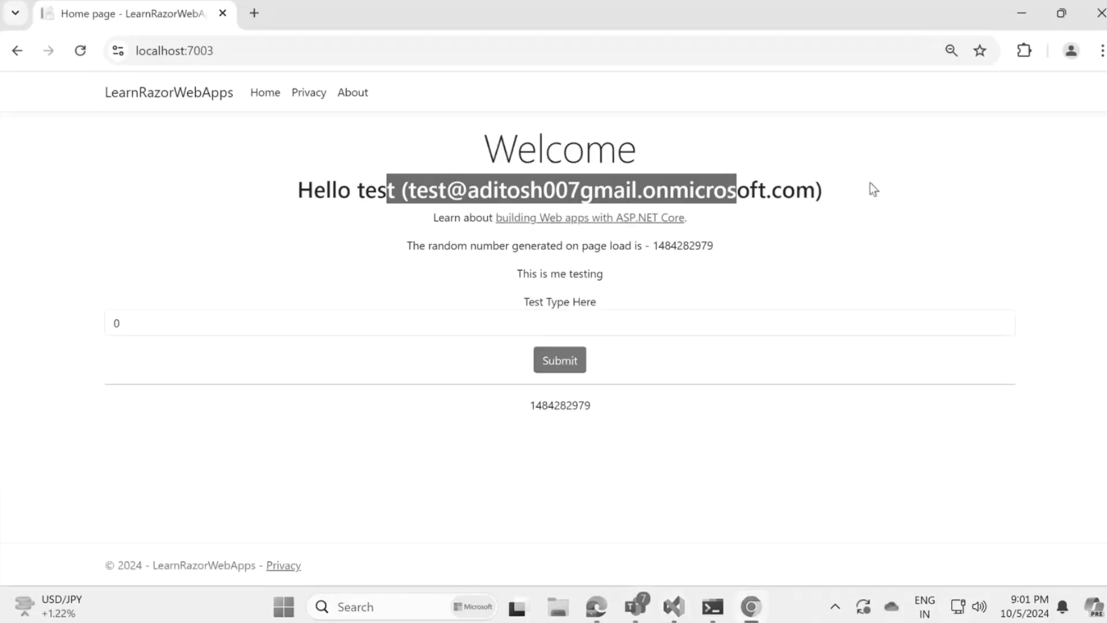
drag(824, 190, 297, 216)
click(285, 245)
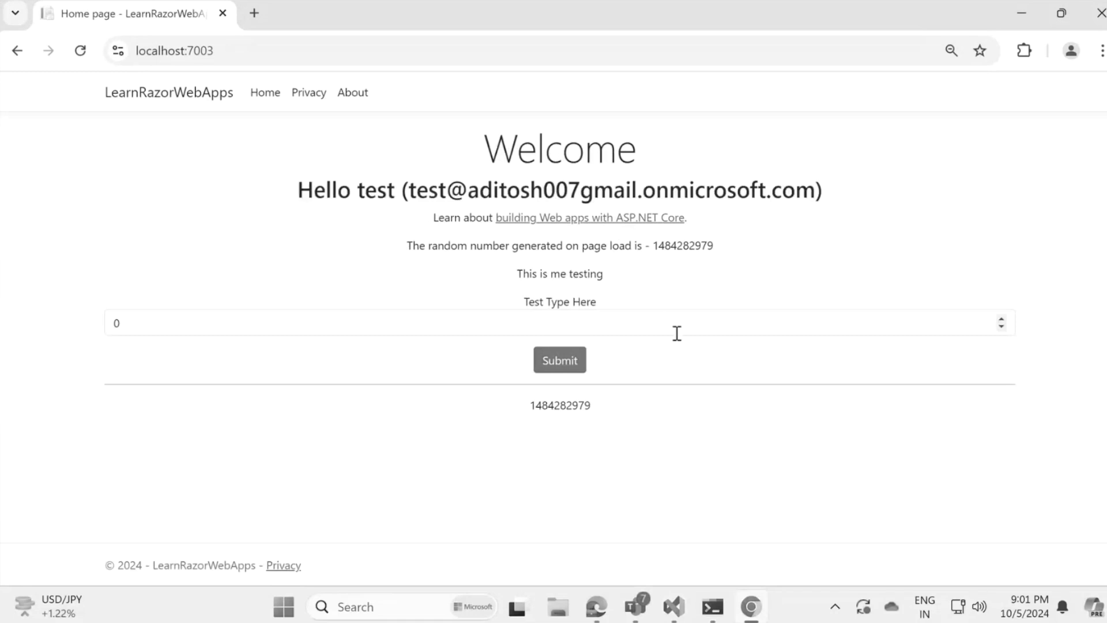
triple_click(287, 190)
click(440, 338)
mouse_move(748, 216)
mouse_down()
mouse_move(450, 246)
mouse_move(332, 240)
mouse_up()
click(458, 287)
click(295, 322)
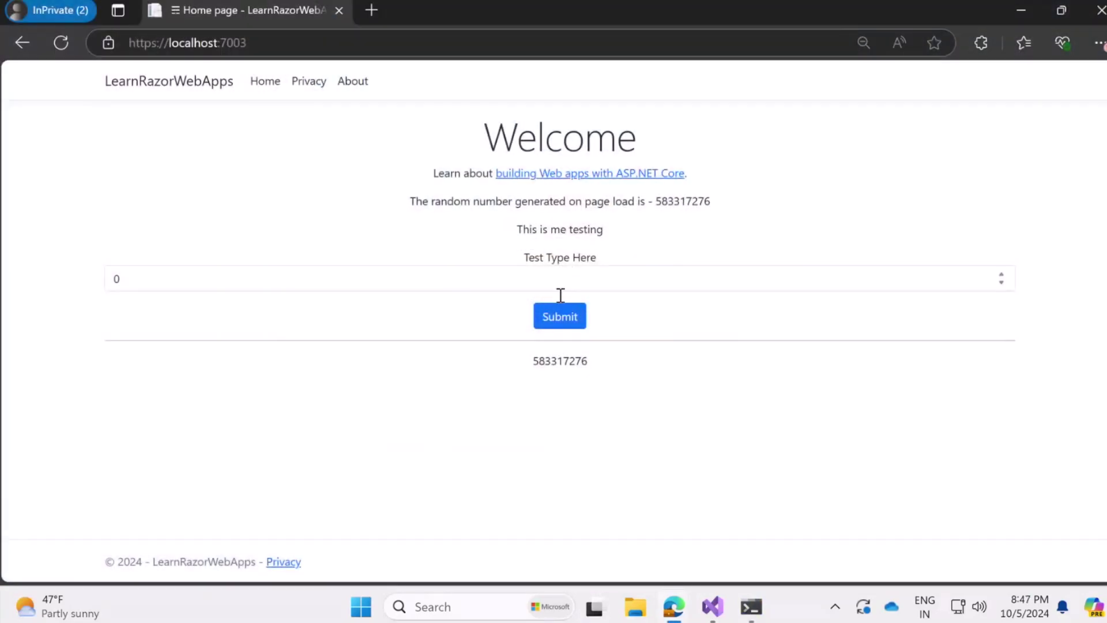
click(297, 277)
key(BackSpace)
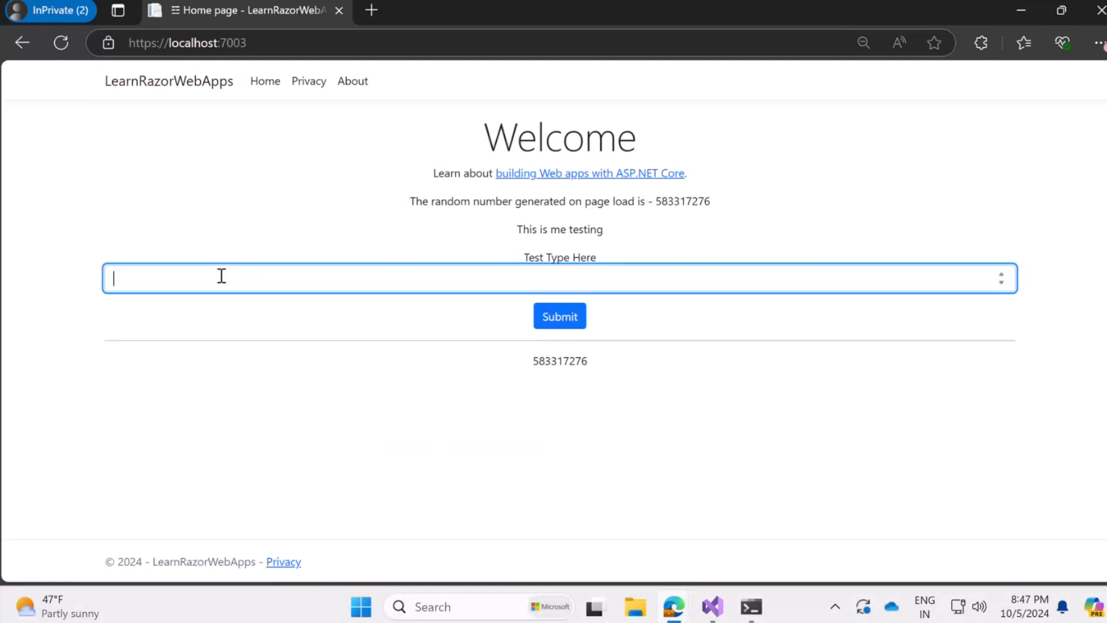
text(001)
key(Return)
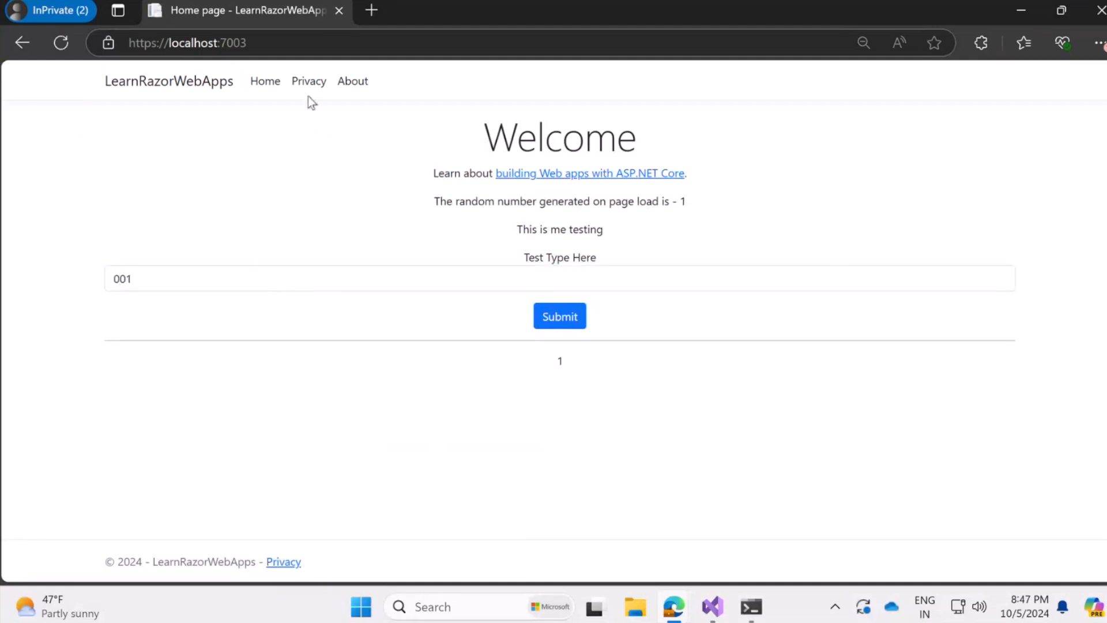
click(308, 81)
click(357, 83)
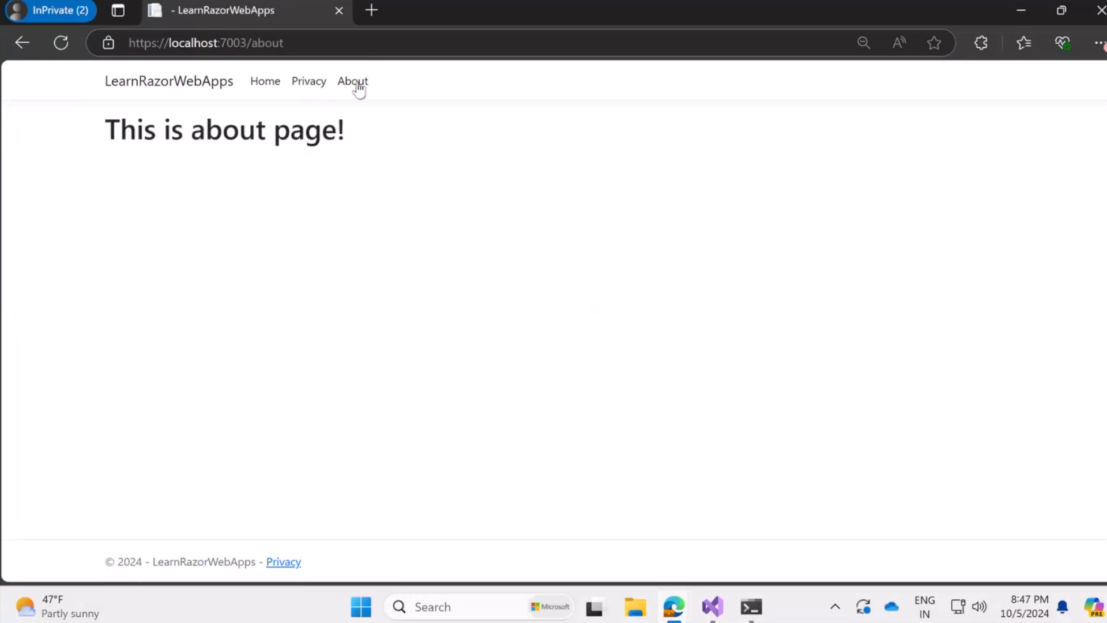
click(153, 80)
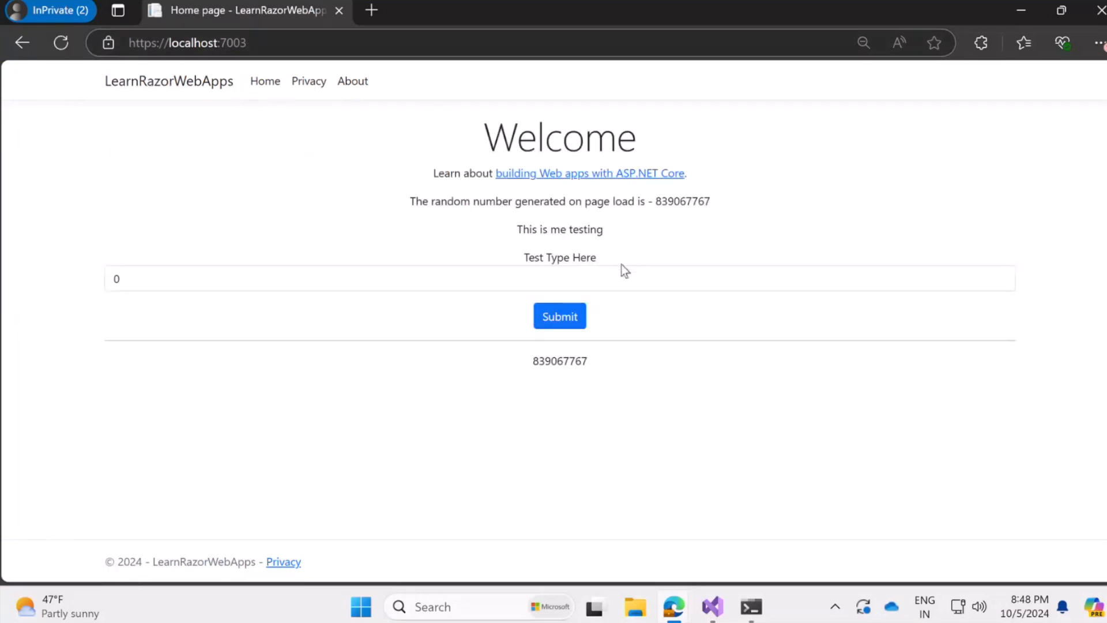
drag(620, 263, 405, 204)
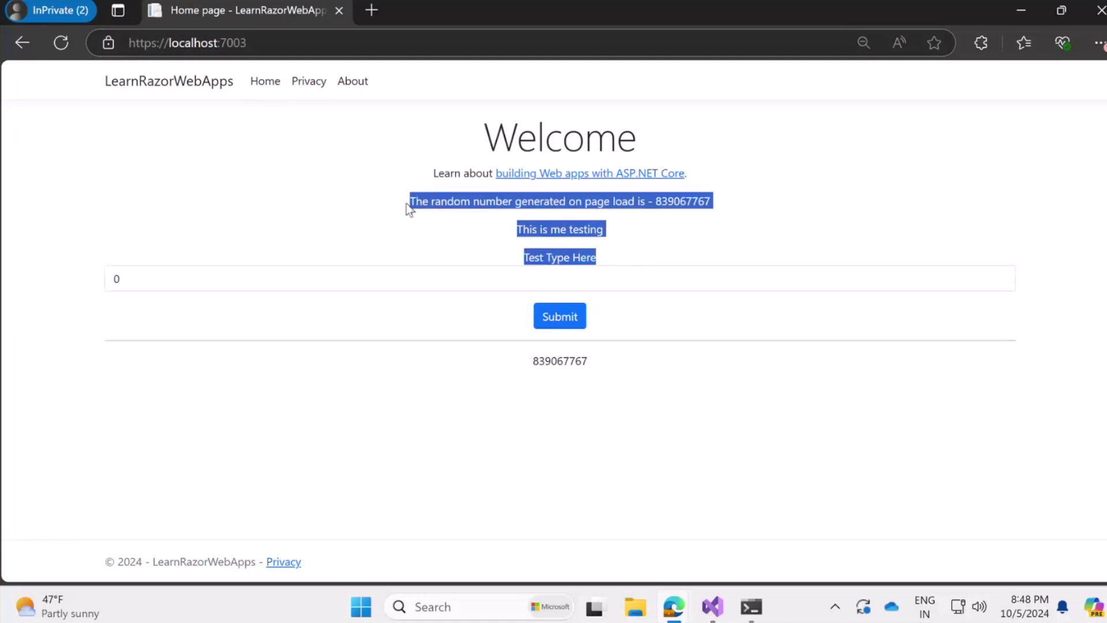
click(847, 223)
key(alt+Tab)
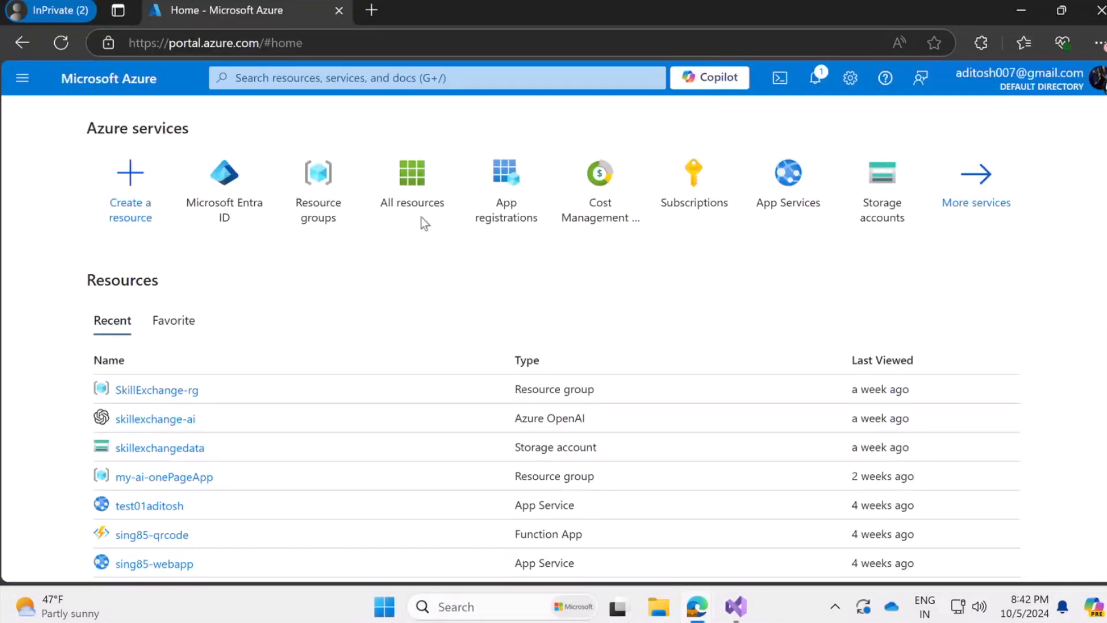
- Find App registrations in the Azure portal and start a new registration
click(364, 82)
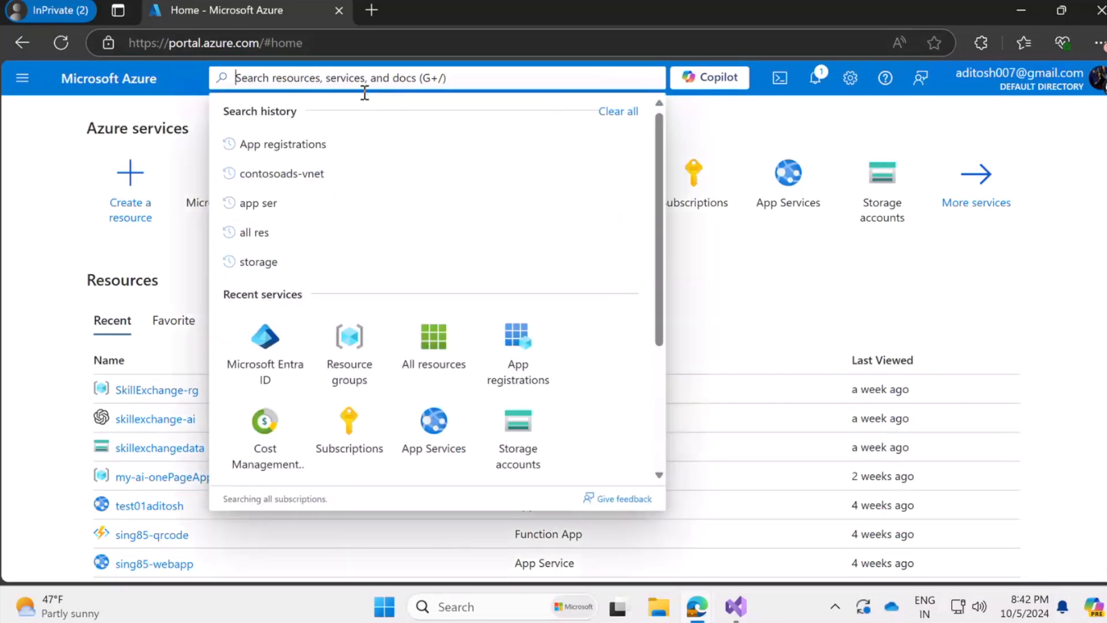
text(appr)
key(BackSpace)
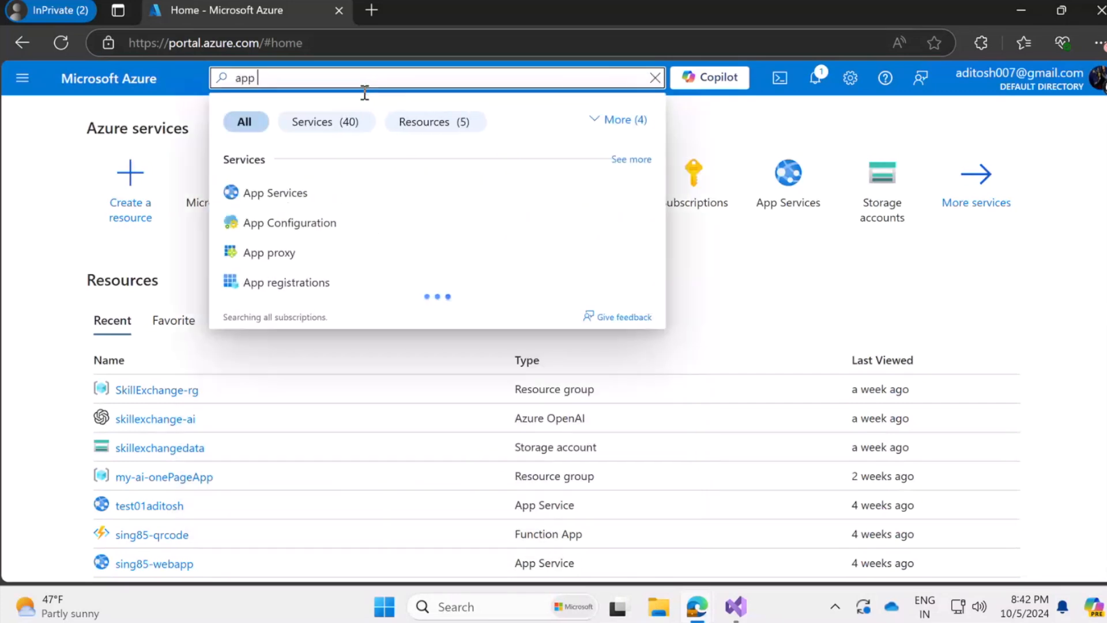
text(re)
click(345, 192)
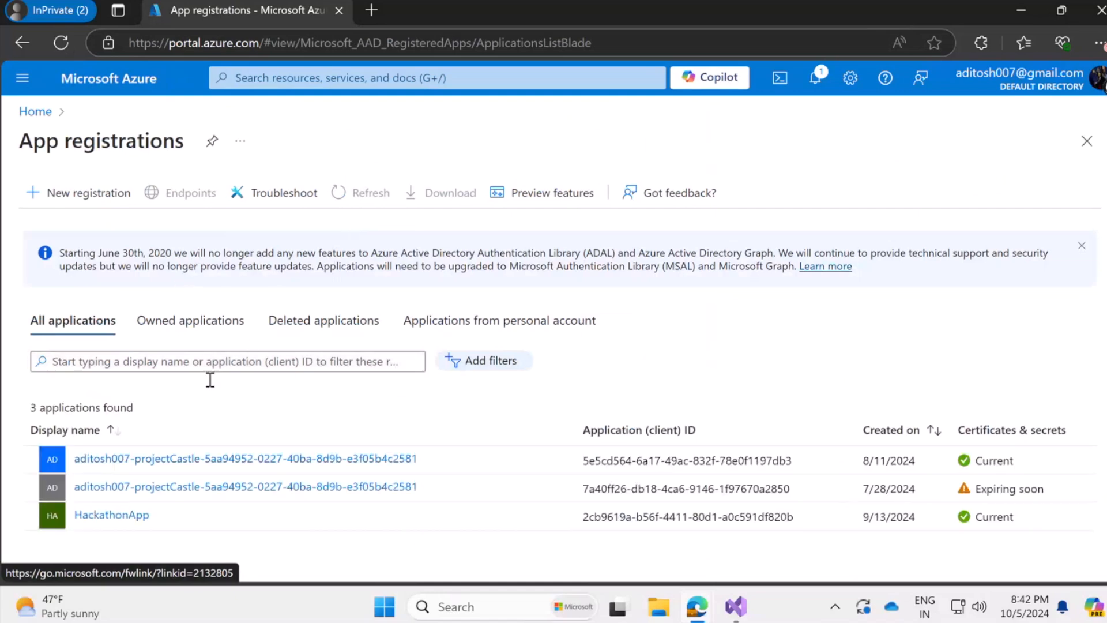
click(190, 320)
click(67, 197)
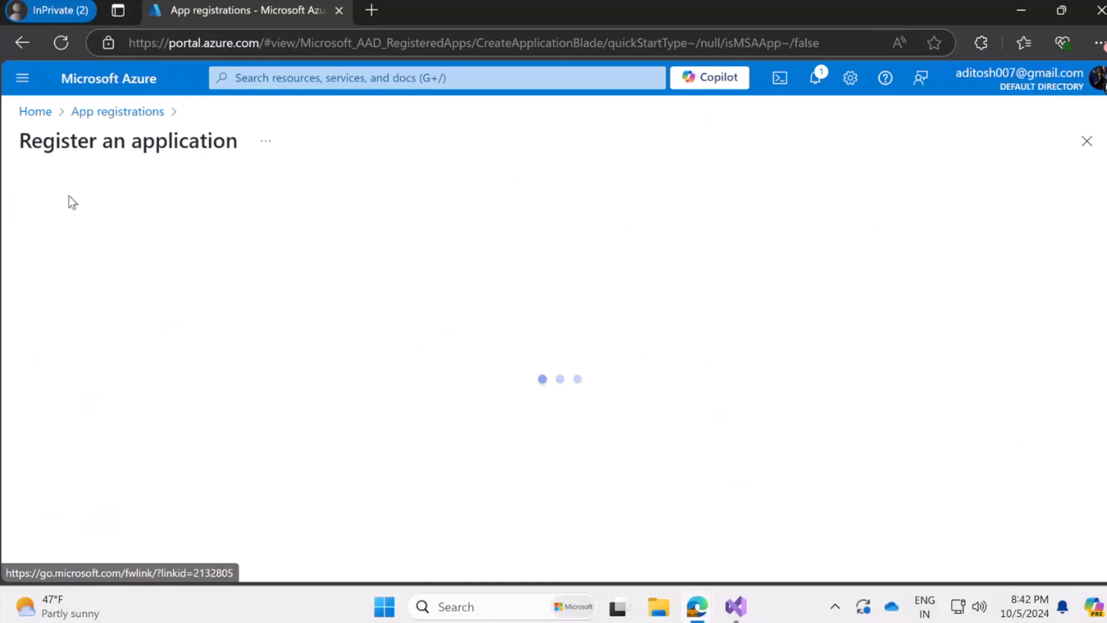
scroll(191, 349, down, 3)
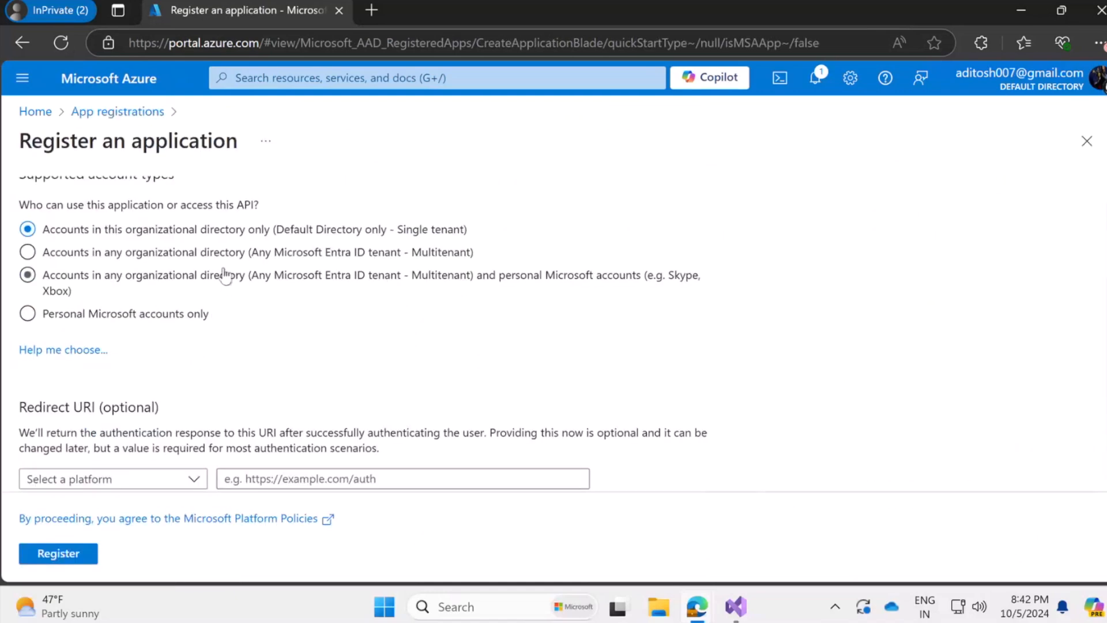
- Choose accounts in any organizational directory and review the redirect platform choices without picking one
click(198, 259)
scroll(346, 392, down, 3)
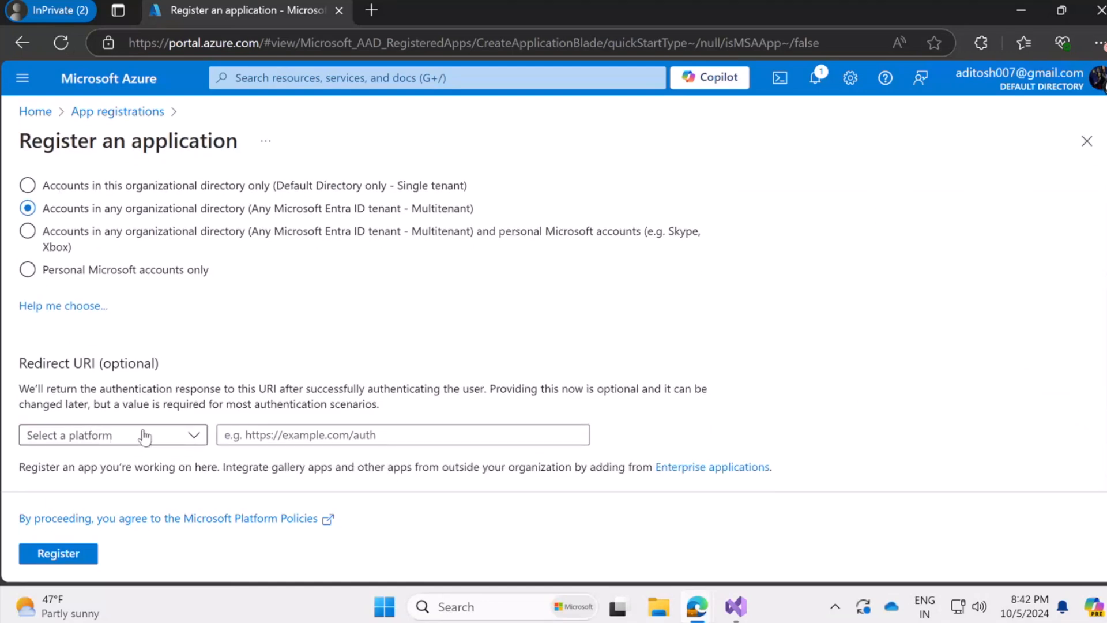
click(175, 436)
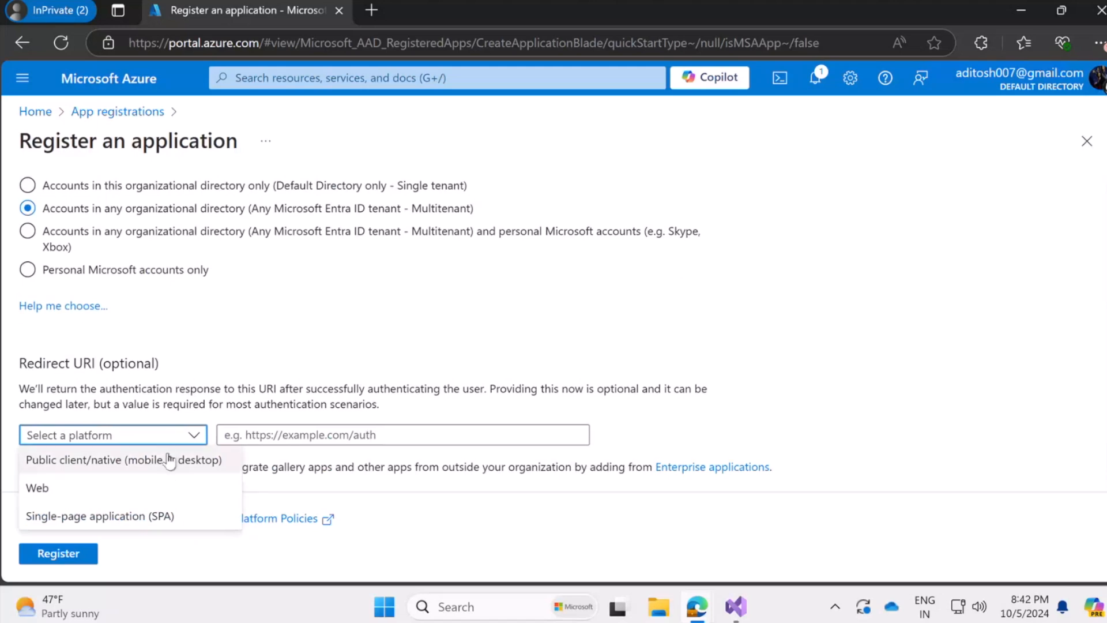
click(220, 345)
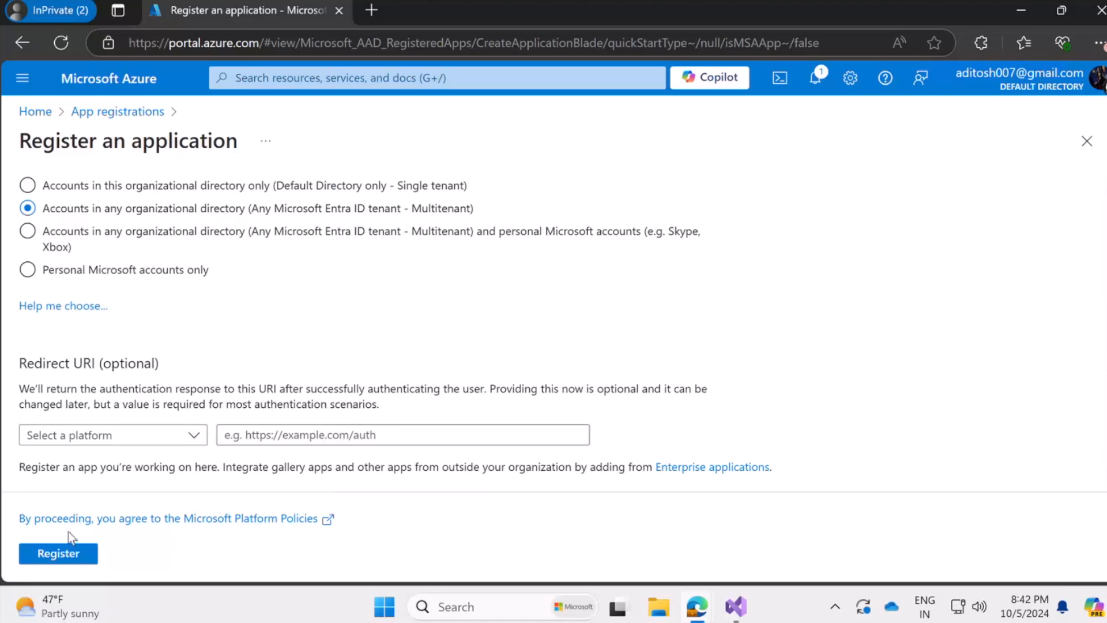
scroll(252, 301, up, 3)
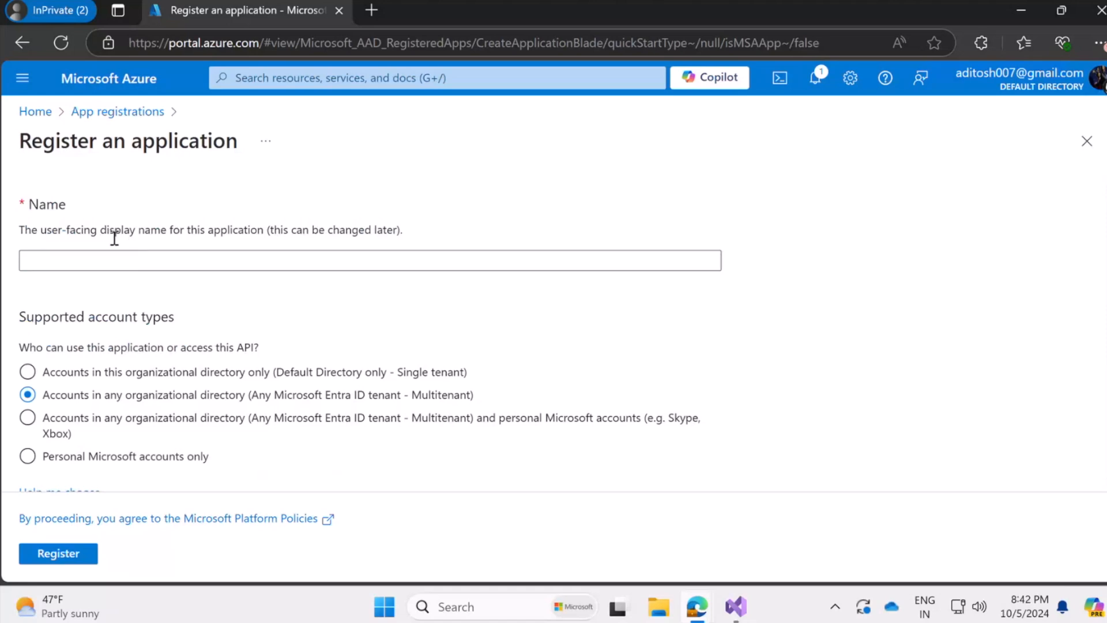
- Name the application TestApp1 and register it
drag(106, 230, 398, 234)
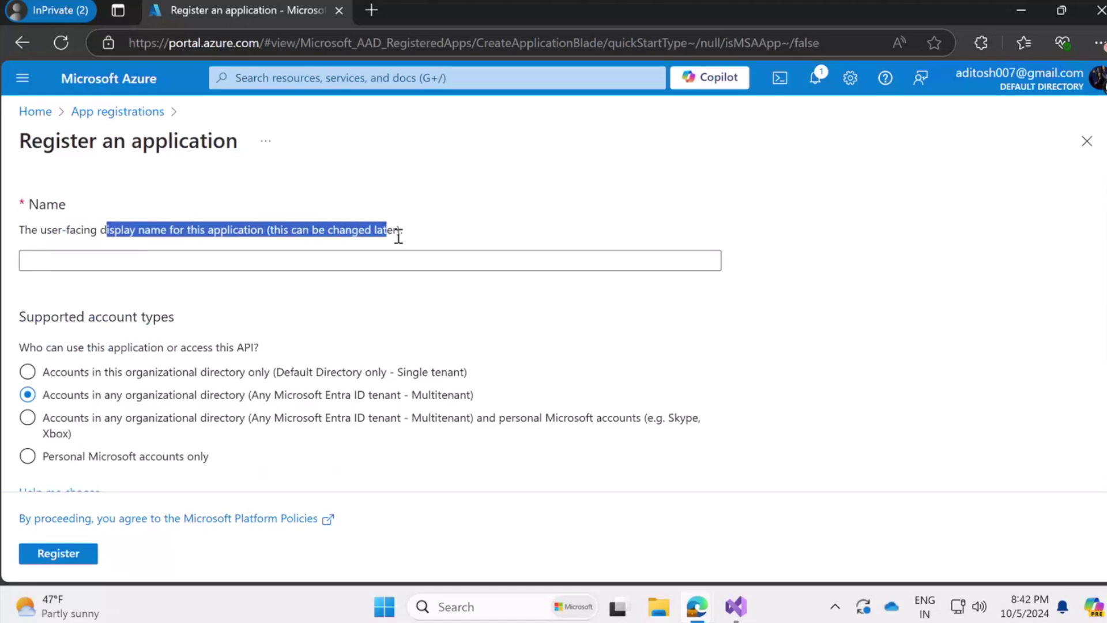
click(78, 264)
text(T)
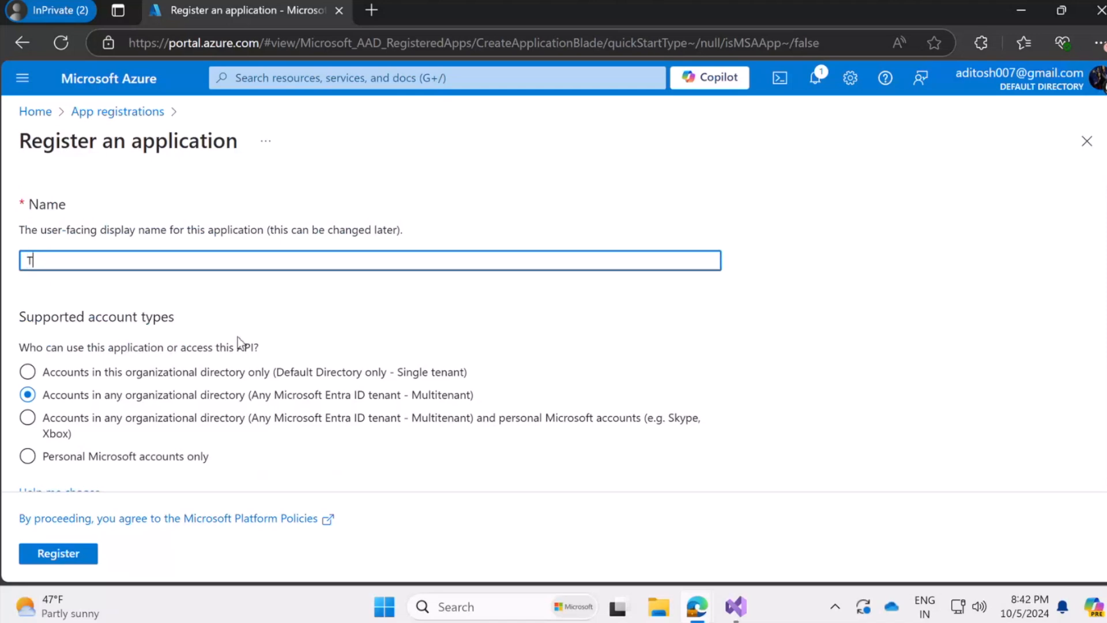
text(est-)
text(1)
key(BackSpace)
key(BackSpace)
text(App1)
scroll(128, 424, down, 3)
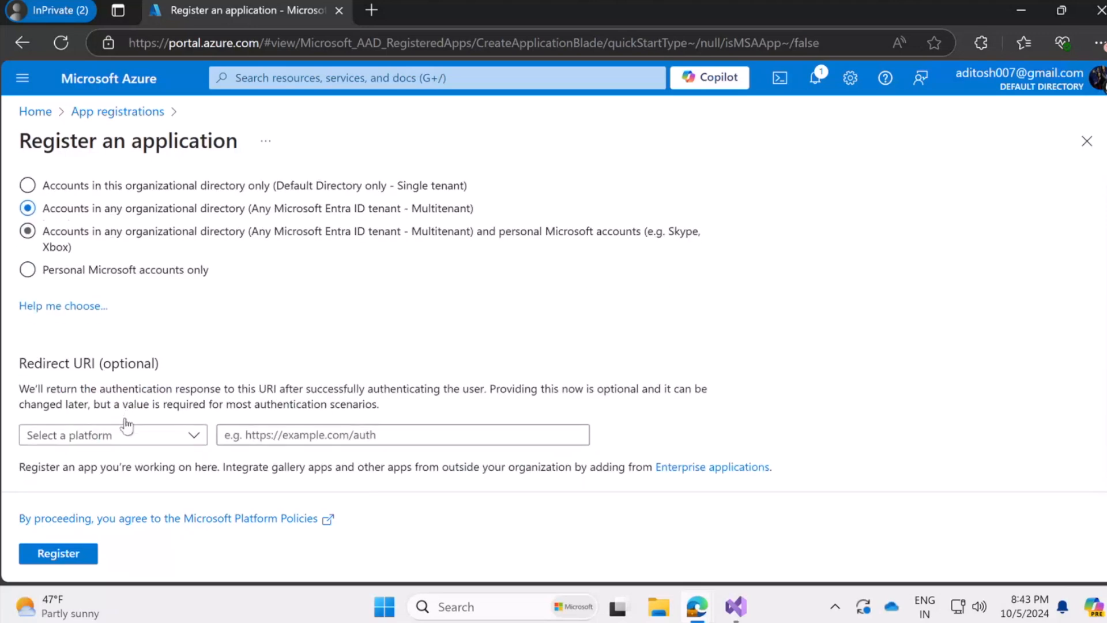
click(371, 438)
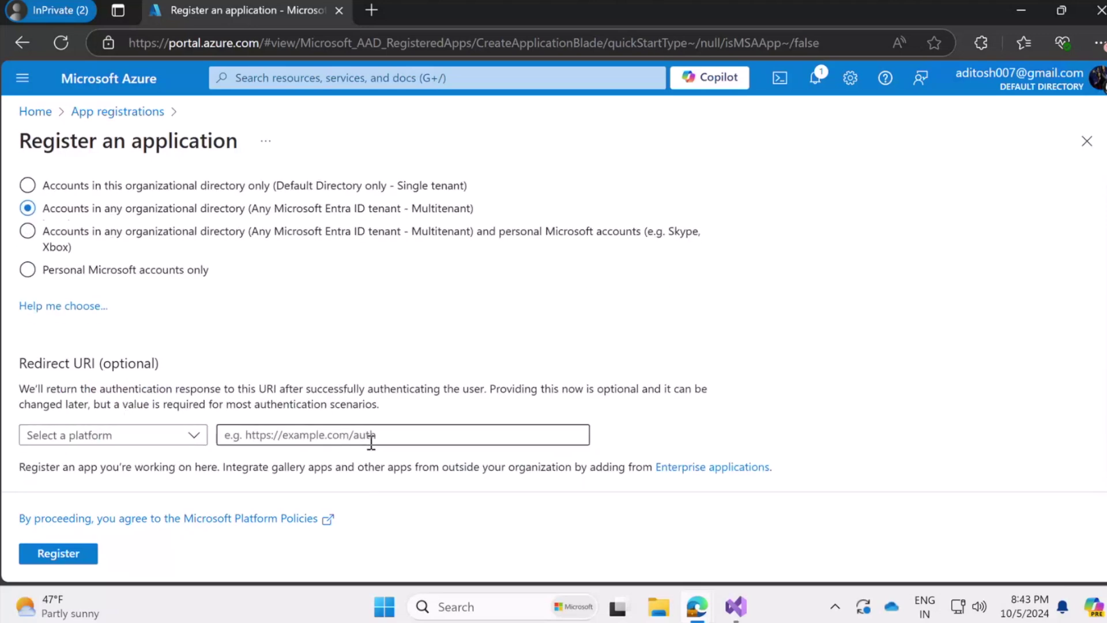
click(59, 553)
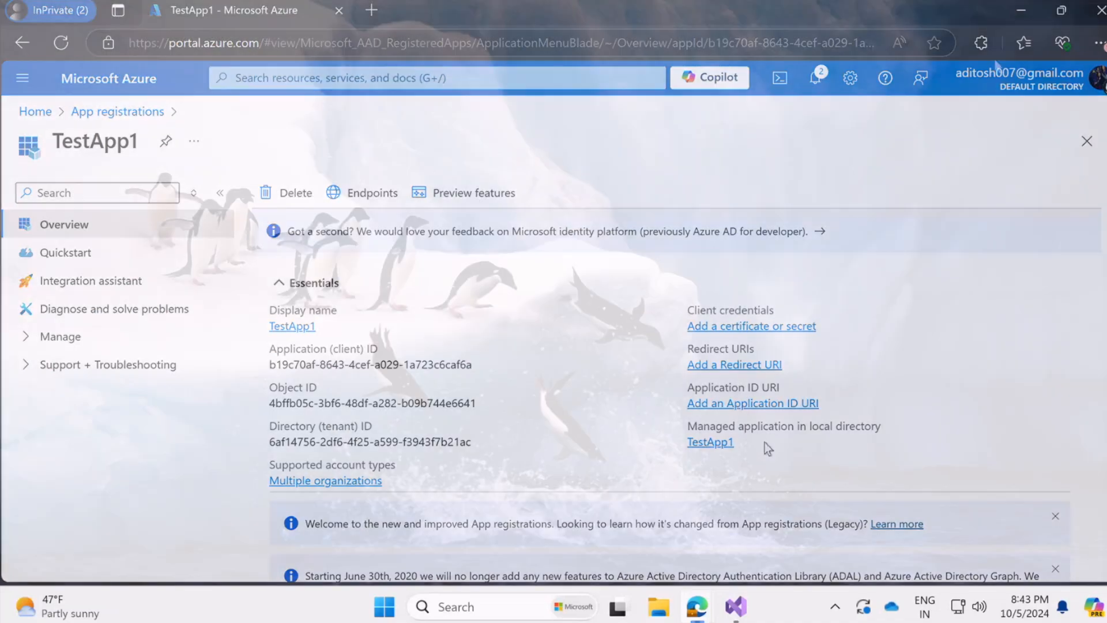
- Switch from the browser to Visual Studio showing Privacy.cshtml.cs
key(alt+Tab)
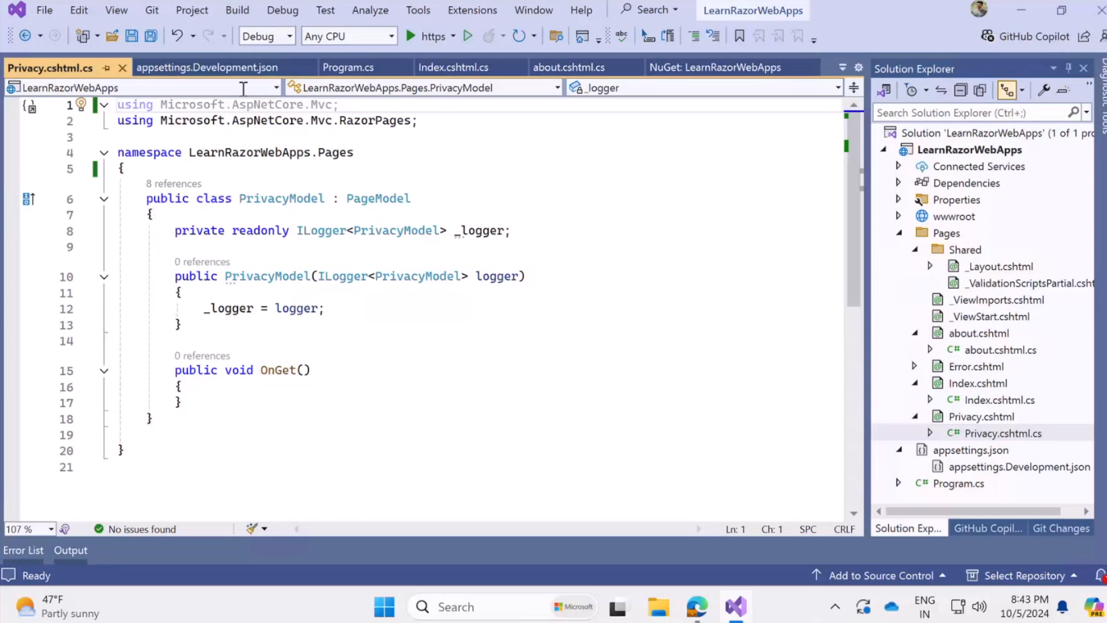
- Paste an Authentication:Microsoft block with ClientId and ClientSecret into appsettings.Development.json and save
click(206, 68)
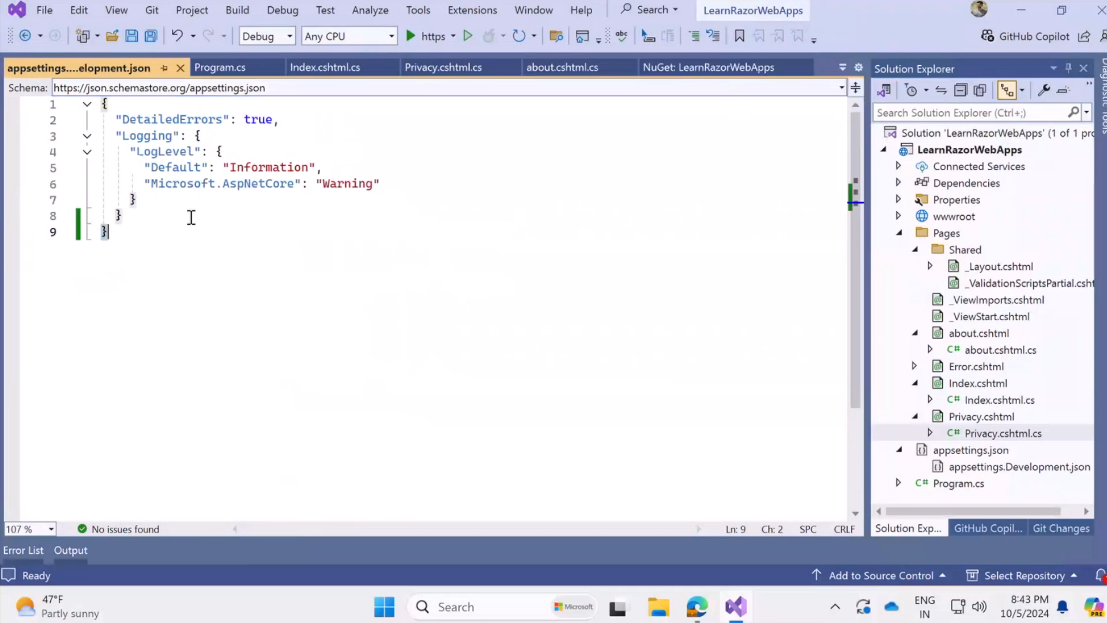
click(161, 217)
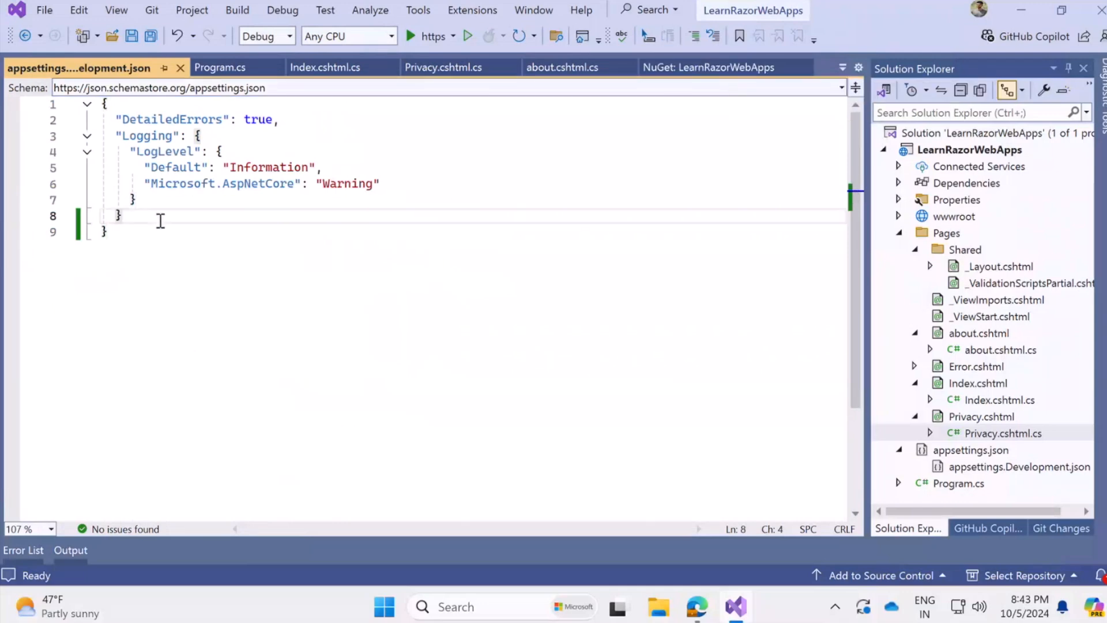
text(,   "Authentication": {     "Microsoft": {       "ClientId": "",       "ClientSecret": ""     }   })
click(269, 280)
key(ctrl+s)
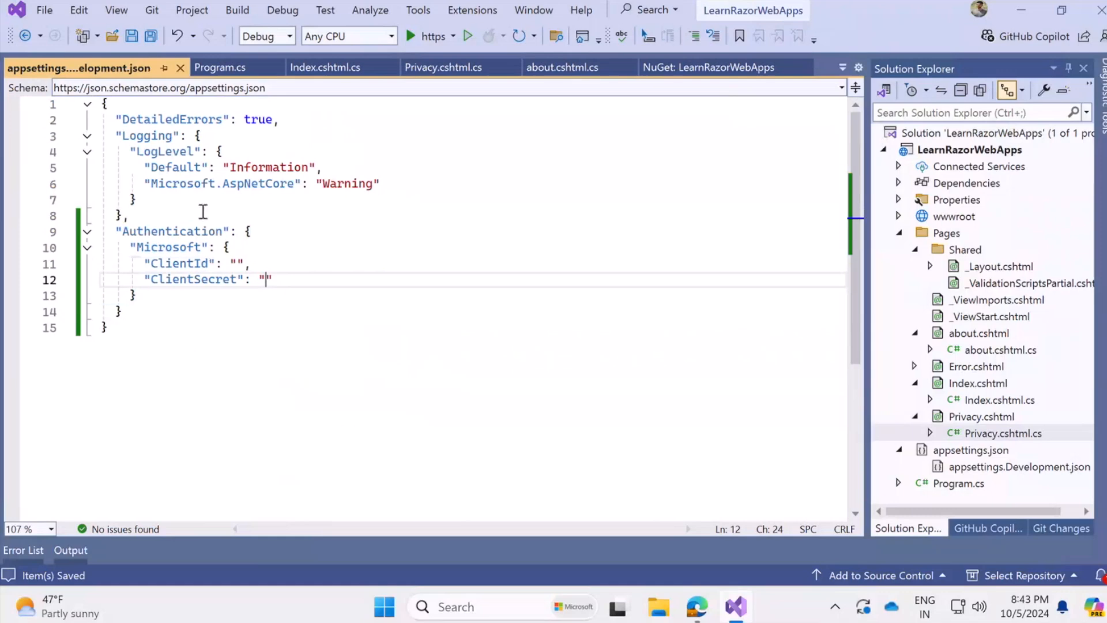
- Copy TestApp1's Application (client) ID from Azure into the ClientId setting
key(alt+Tab)
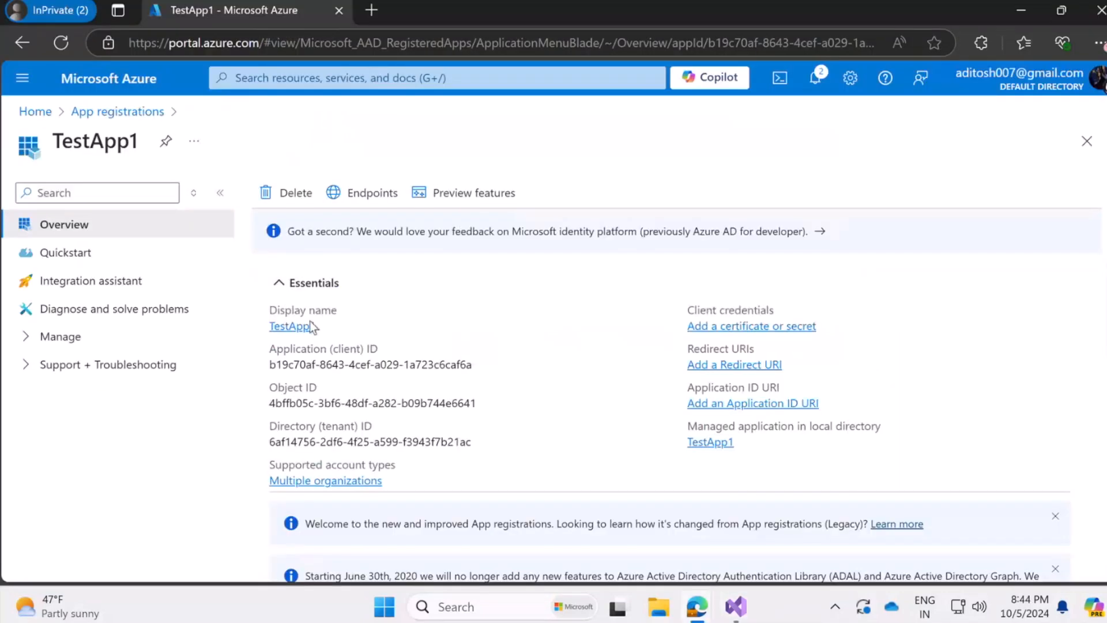
key(alt+Tab)
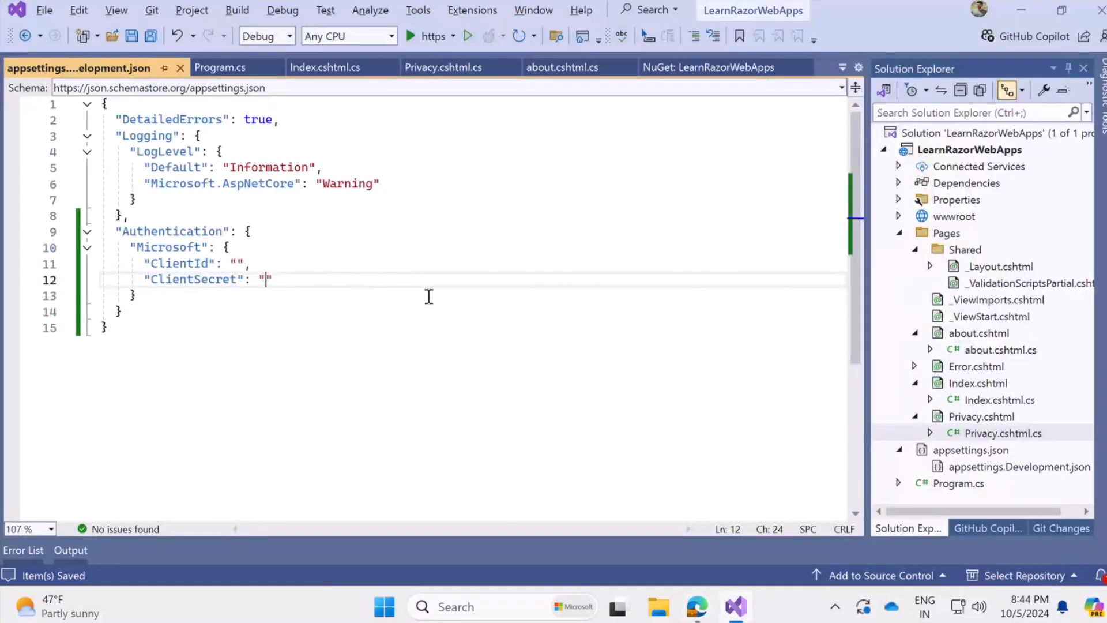
key(alt+Tab)
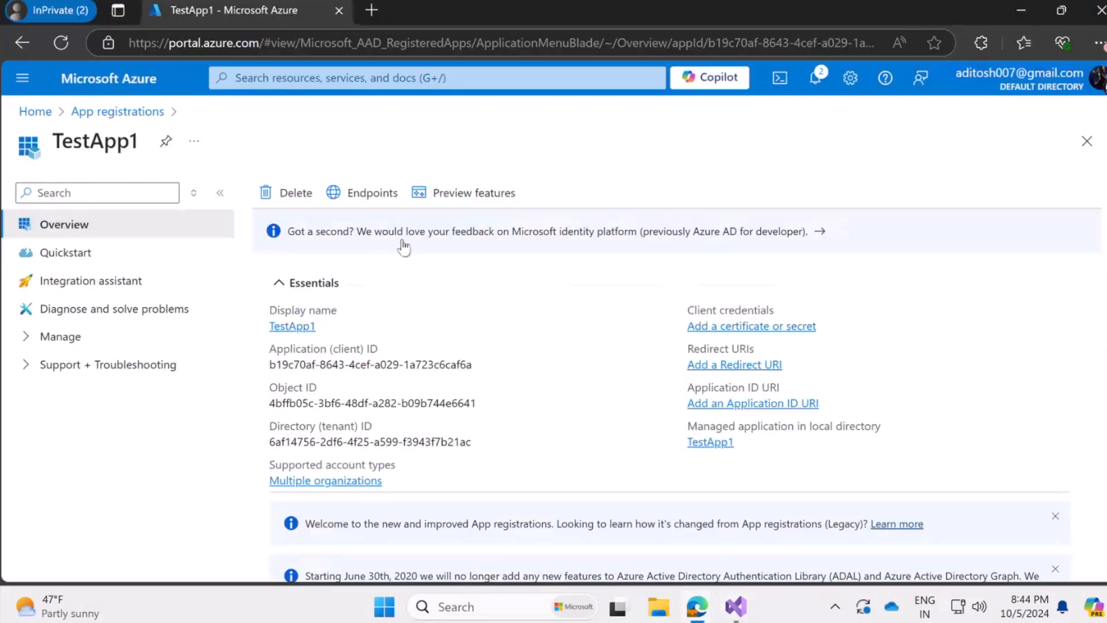
mouse_move(371, 364)
click(483, 364)
key(alt+Tab)
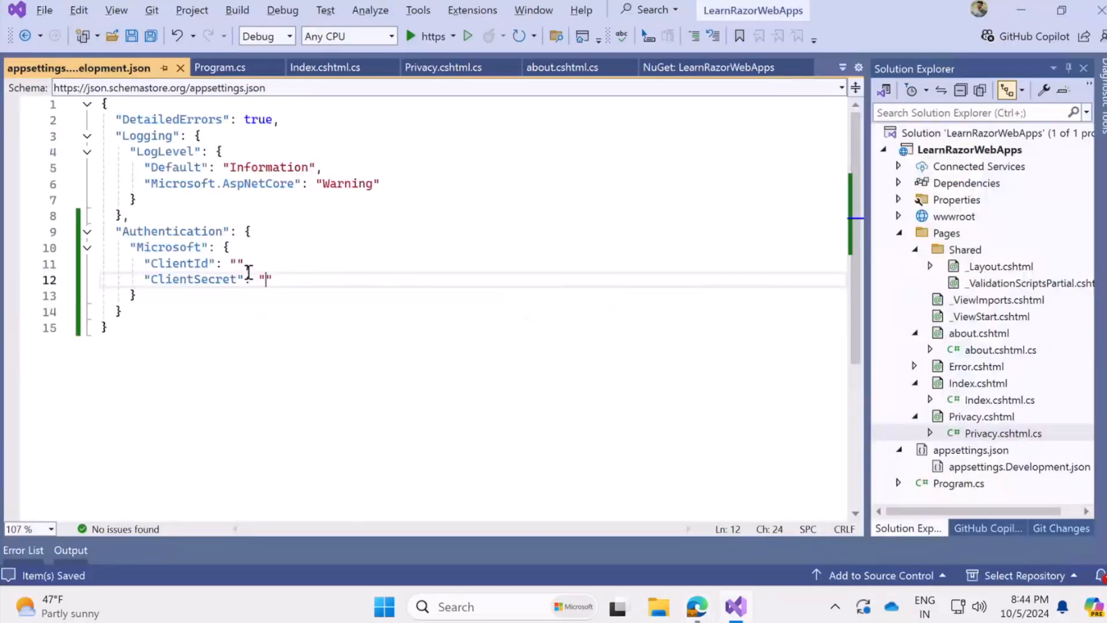
click(239, 264)
key(ctrl+v)
key(alt+Tab)
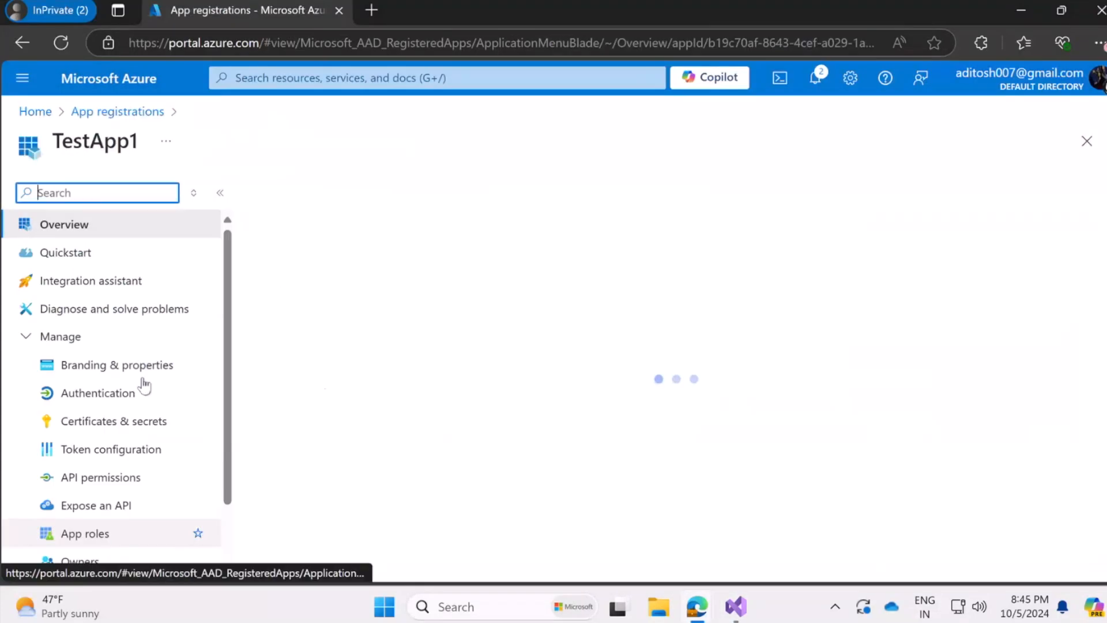
- Create a client secret named testapp1 under Certificates & secrets and copy its value
click(114, 422)
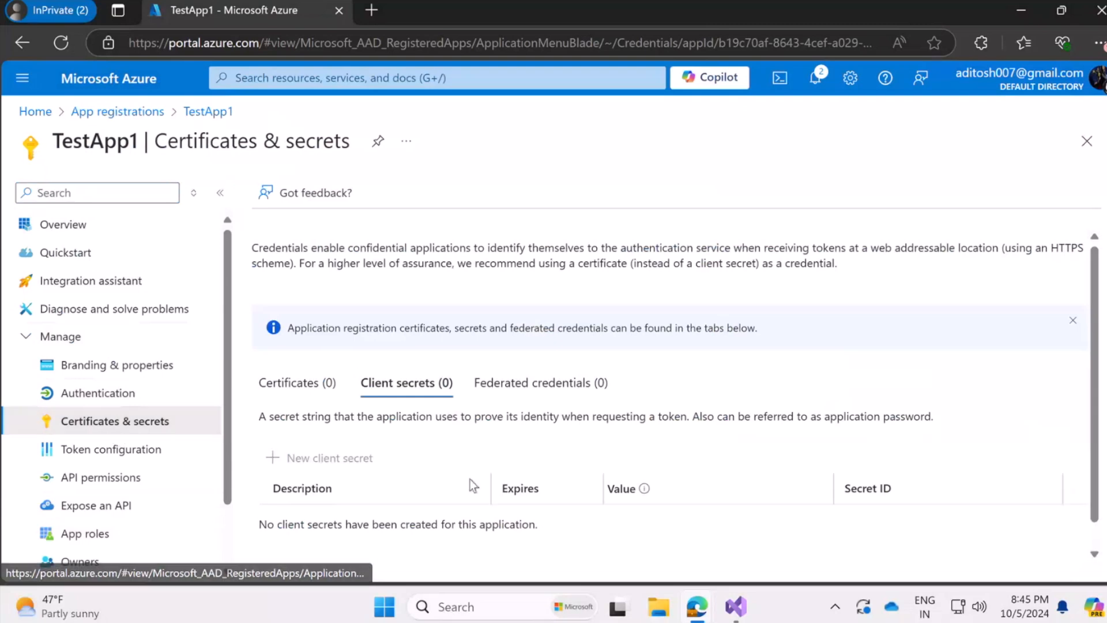
scroll(470, 479, down, 1)
click(320, 431)
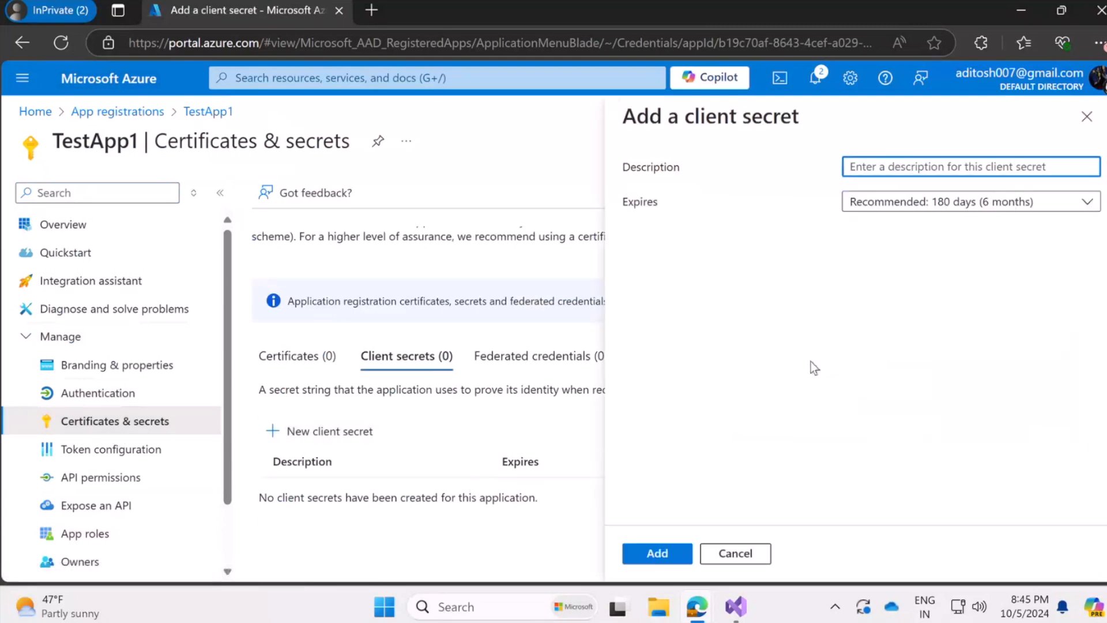
text(testapp1)
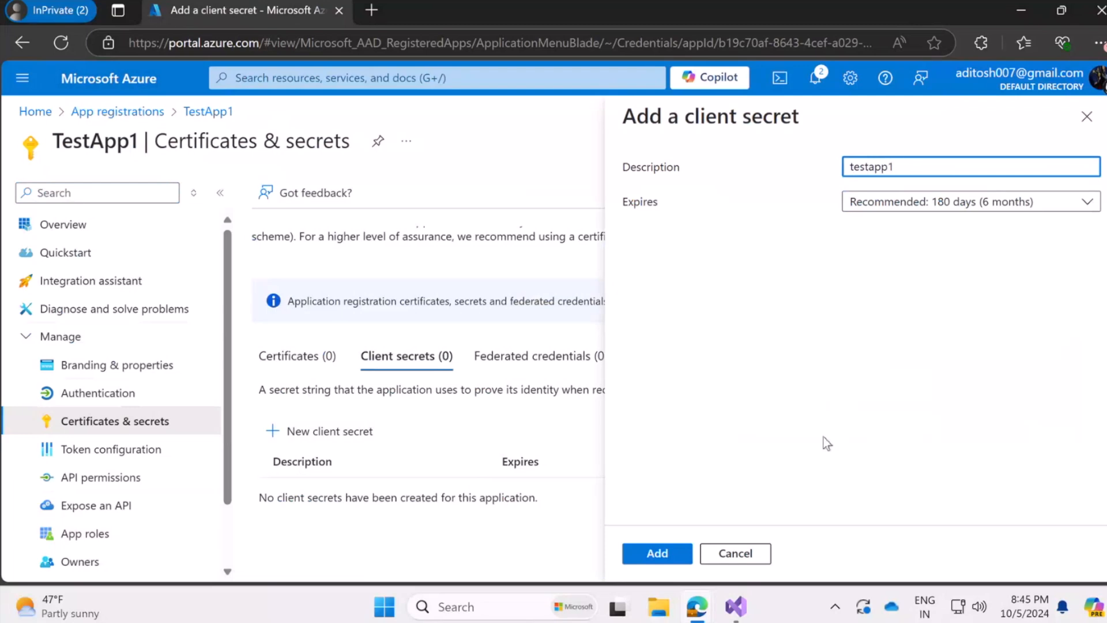
click(657, 553)
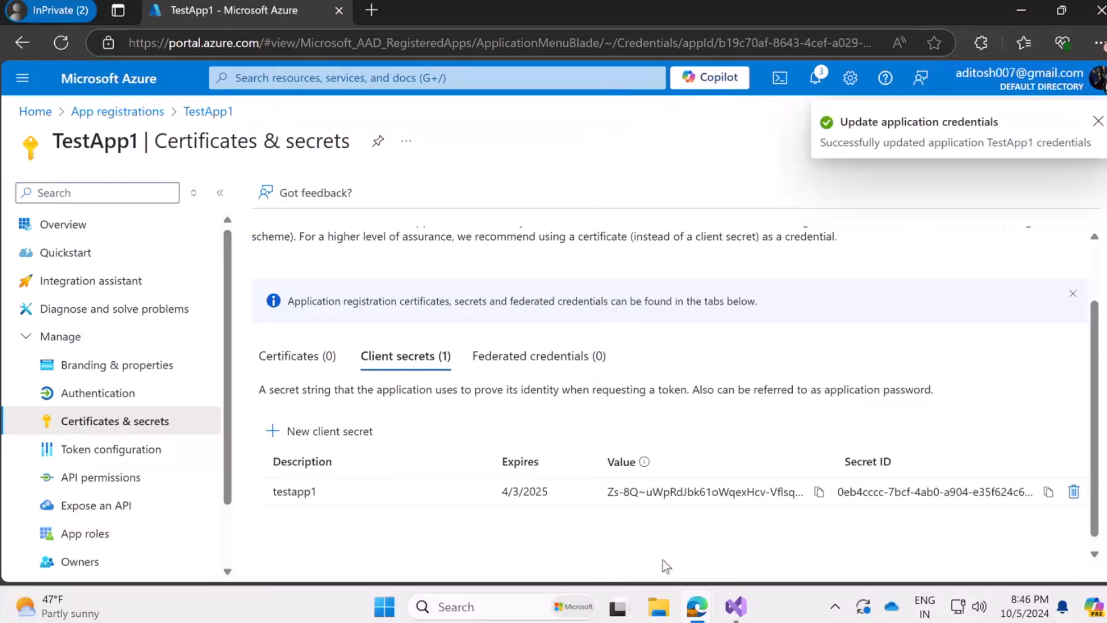
click(820, 491)
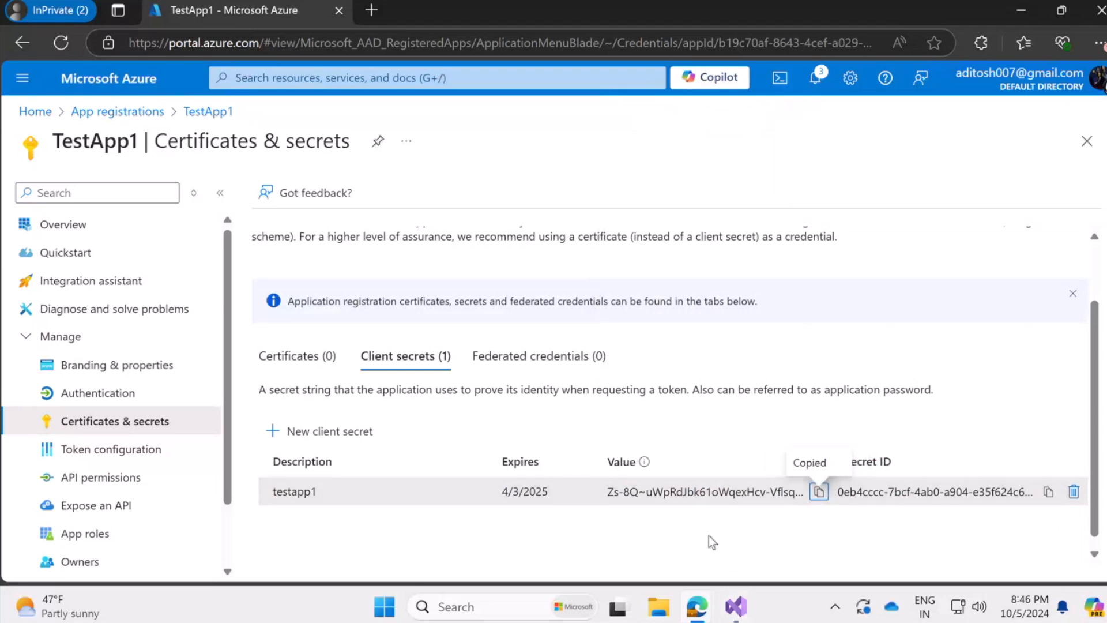
- Paste the secret value into ClientSecret in the settings file and save
key(alt+Tab)
click(266, 279)
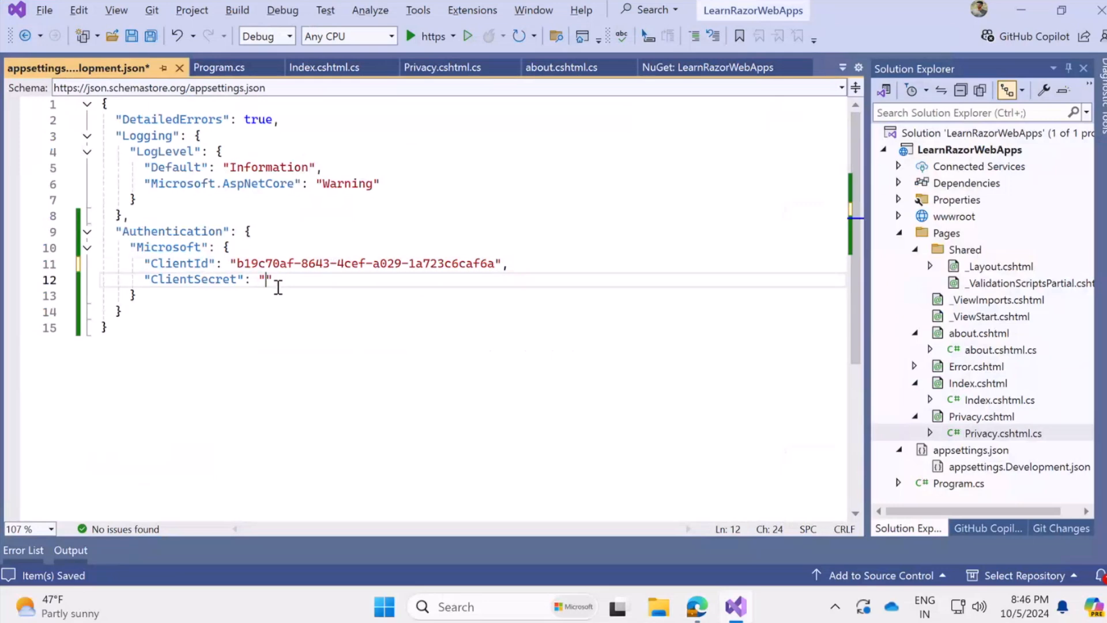
key(ctrl+v)
key(ctrl+s)
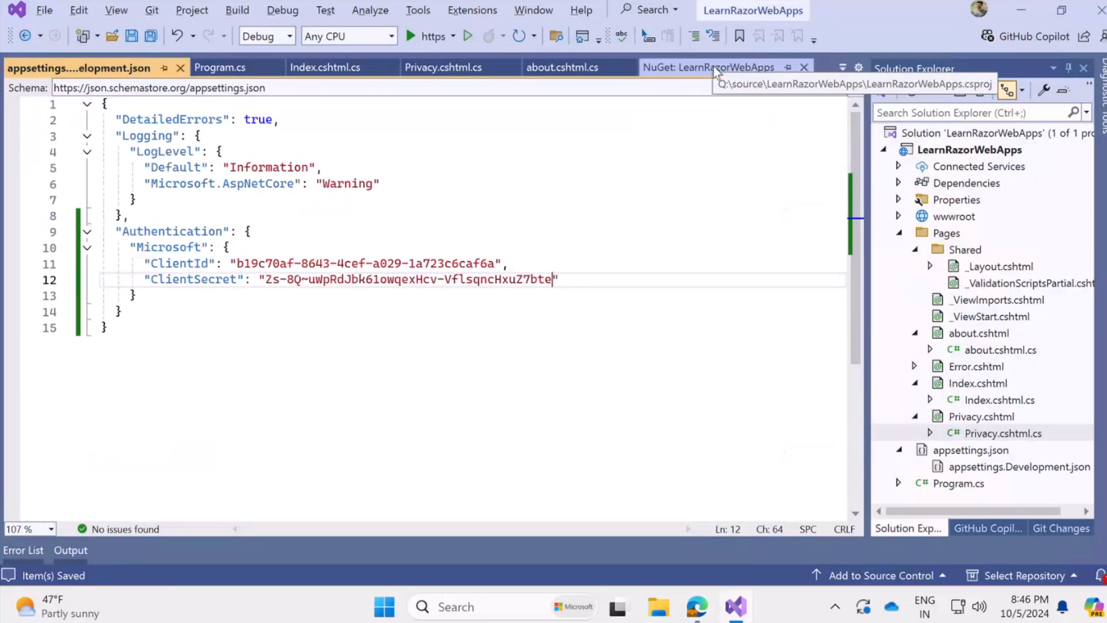
drag(139, 295, 130, 248)
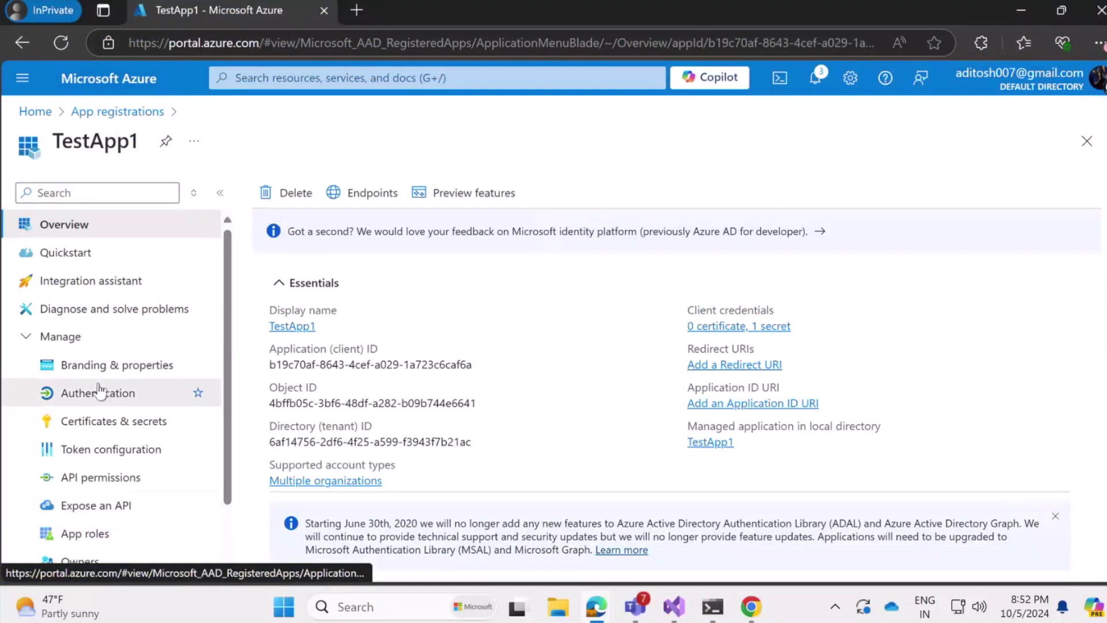
- Add a Web platform to TestApp1's Authentication with the pasted sign-in redirect URI
click(98, 393)
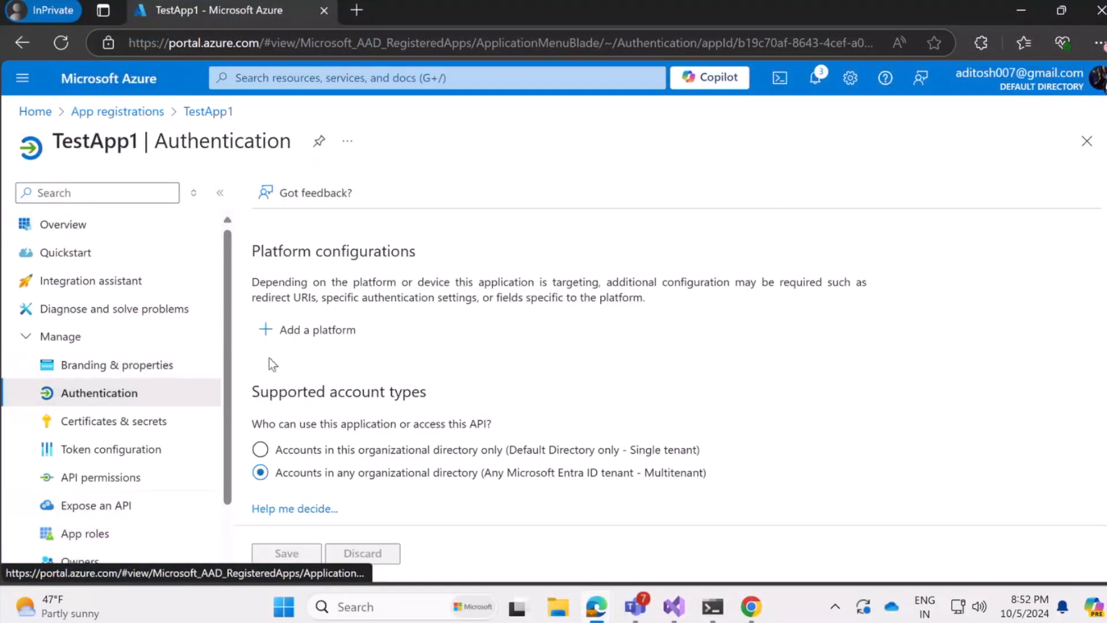
click(307, 329)
click(745, 256)
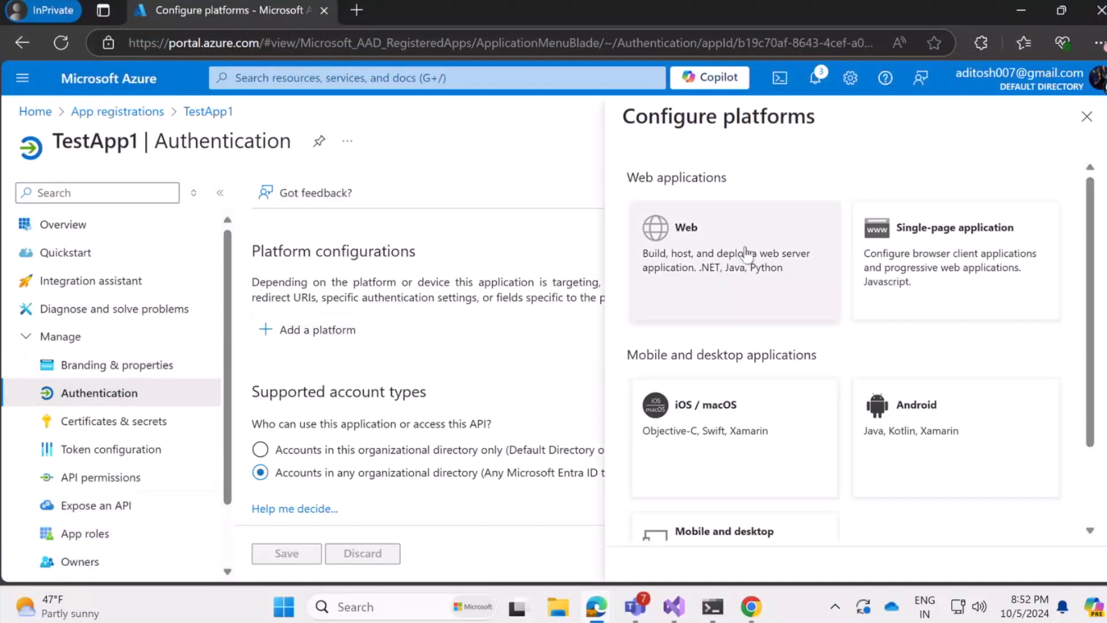
click(658, 312)
key(ctrl+v)
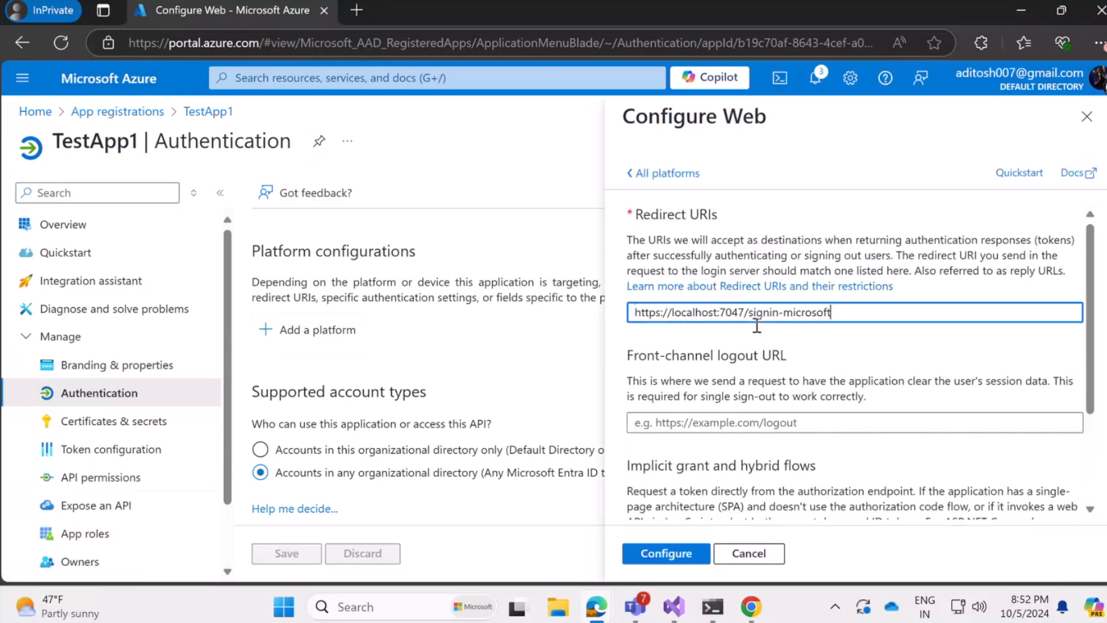
click(667, 553)
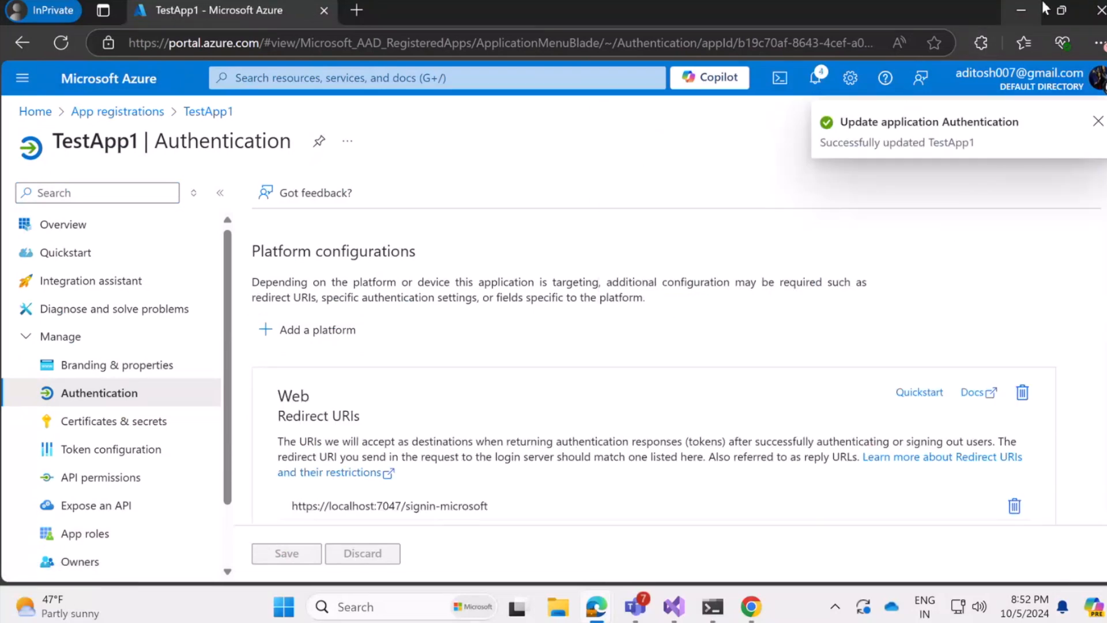
scroll(502, 394, down, 3)
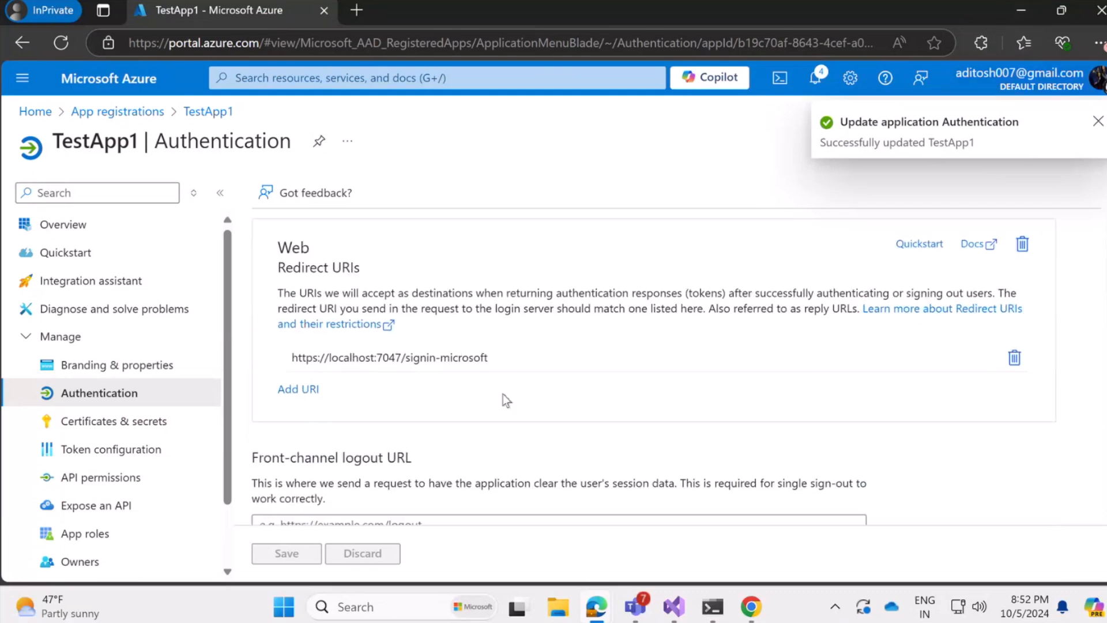
- Change the redirect URI port from 7047 to 7003 and save it
double_click(393, 357)
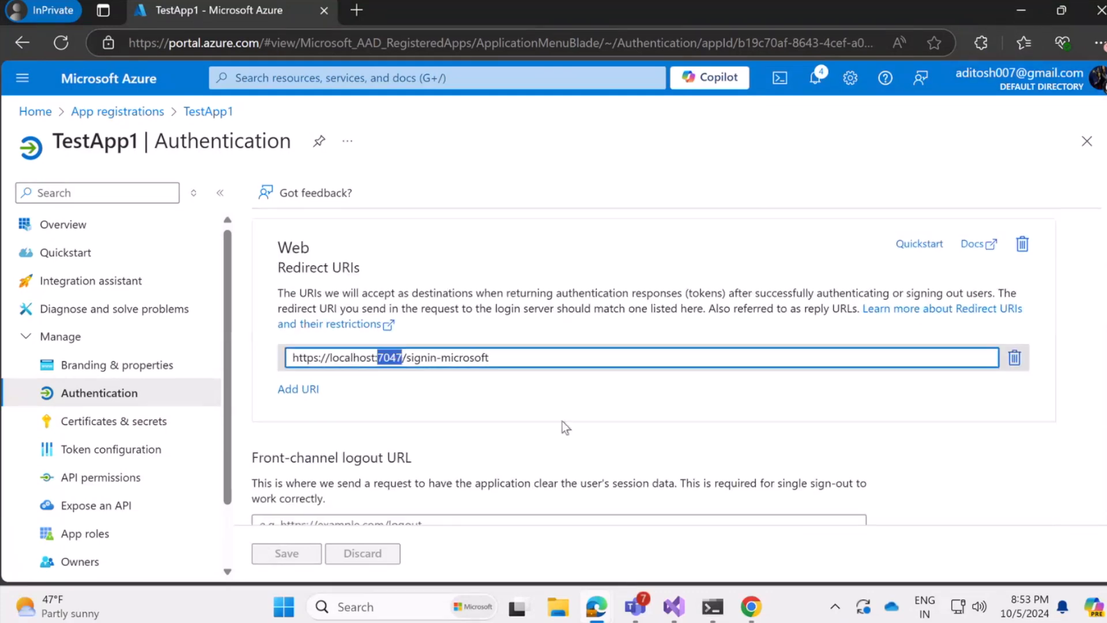
text(7003)
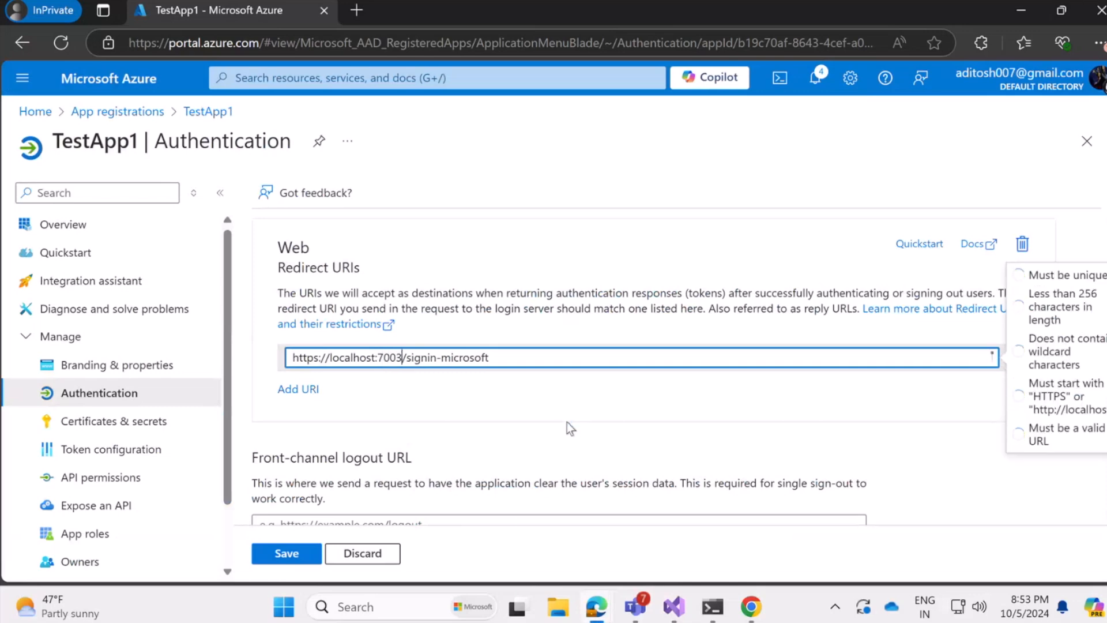
click(297, 564)
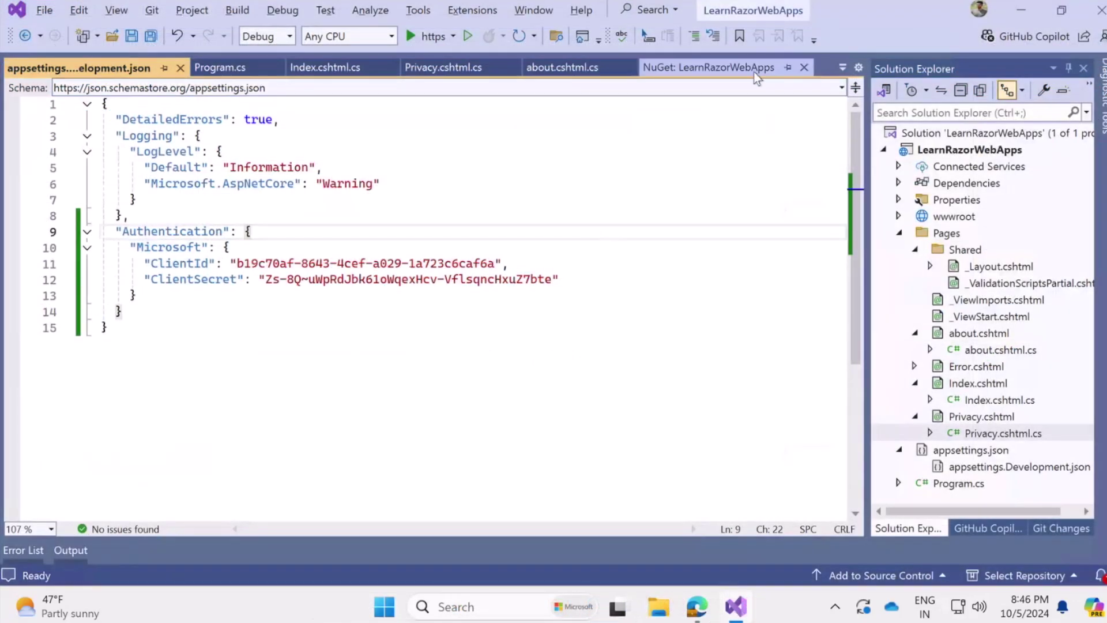
- Check Microsoft.AspNetCore.Authentication.MicrosoftAccount 8.0.8 is installed in NuGet, then move to Program.cs
click(753, 72)
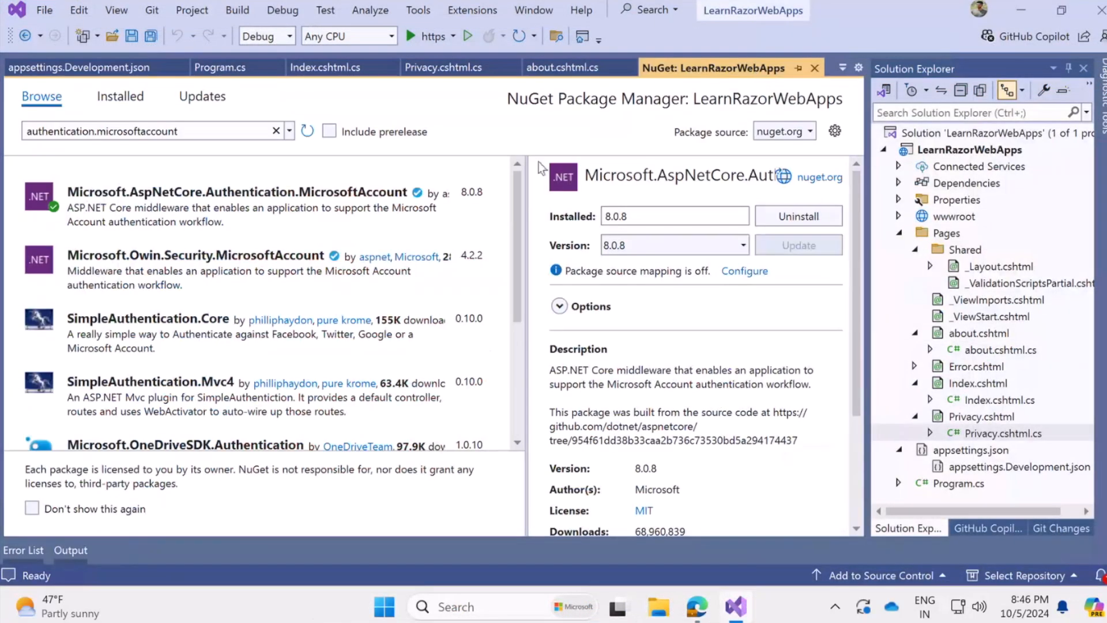
drag(205, 132, 41, 132)
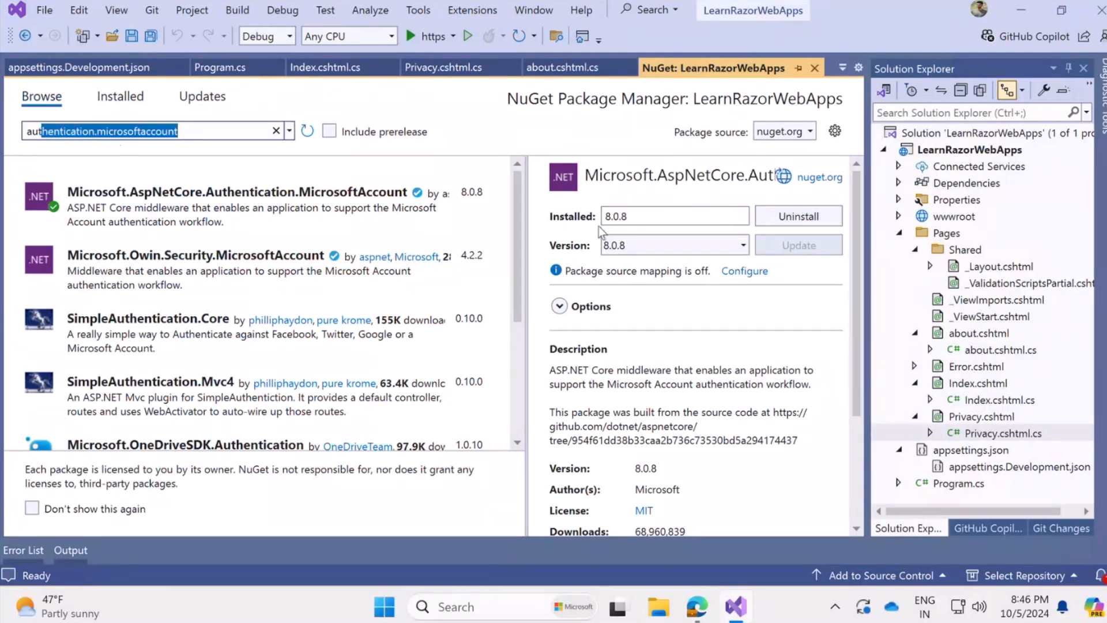
click(494, 202)
drag(495, 203, 273, 238)
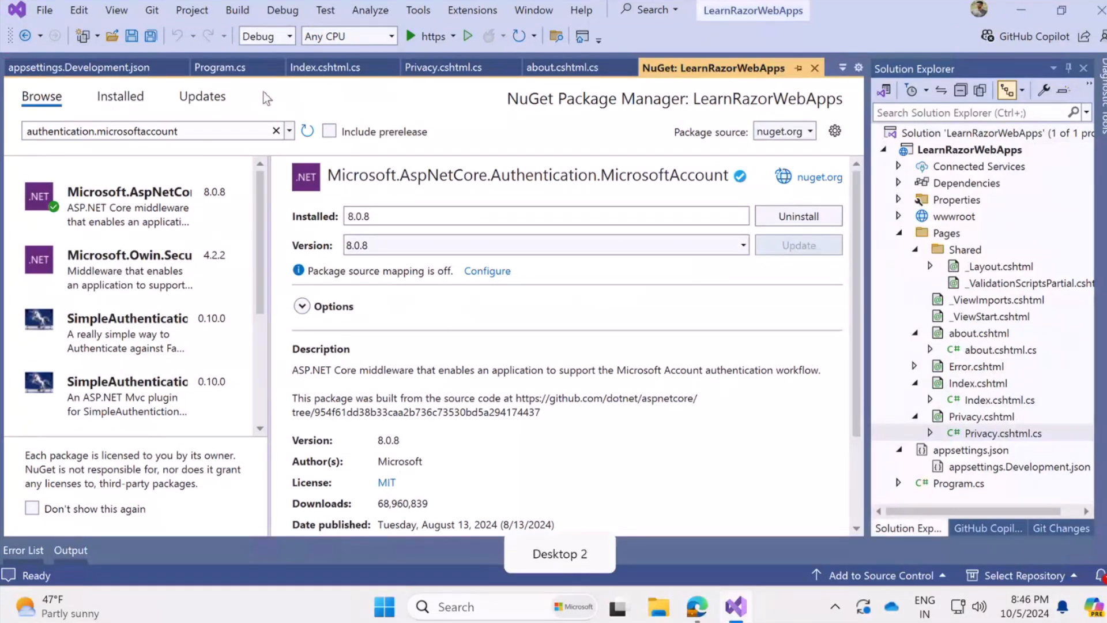
click(219, 68)
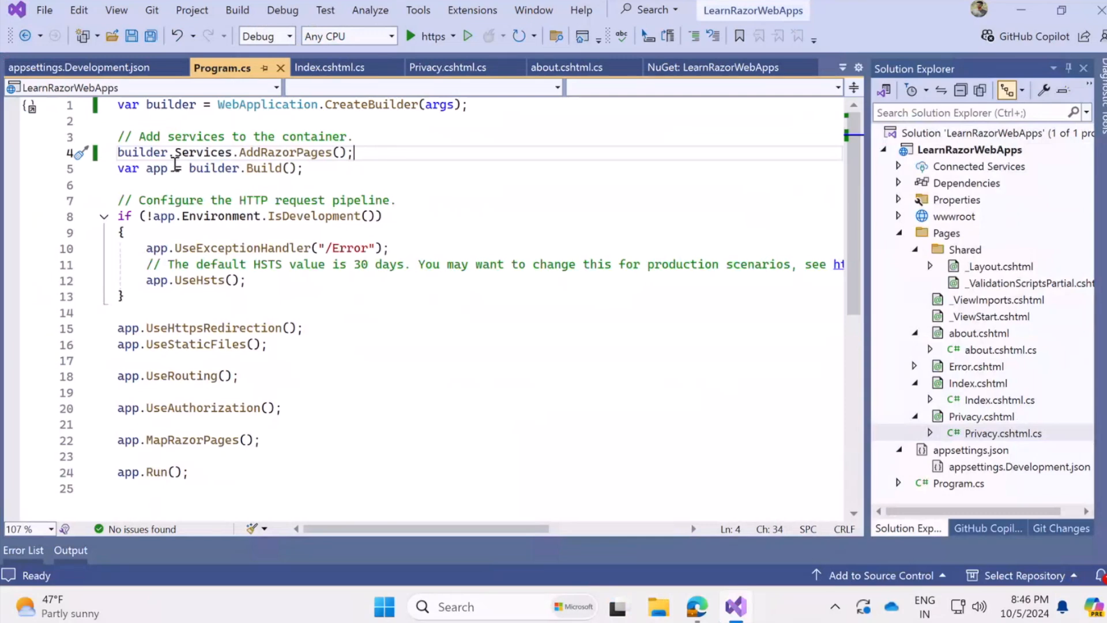
- Add the three Authentication using directives at the top of Program.cs and save
drag(467, 105, 117, 104)
click(118, 105)
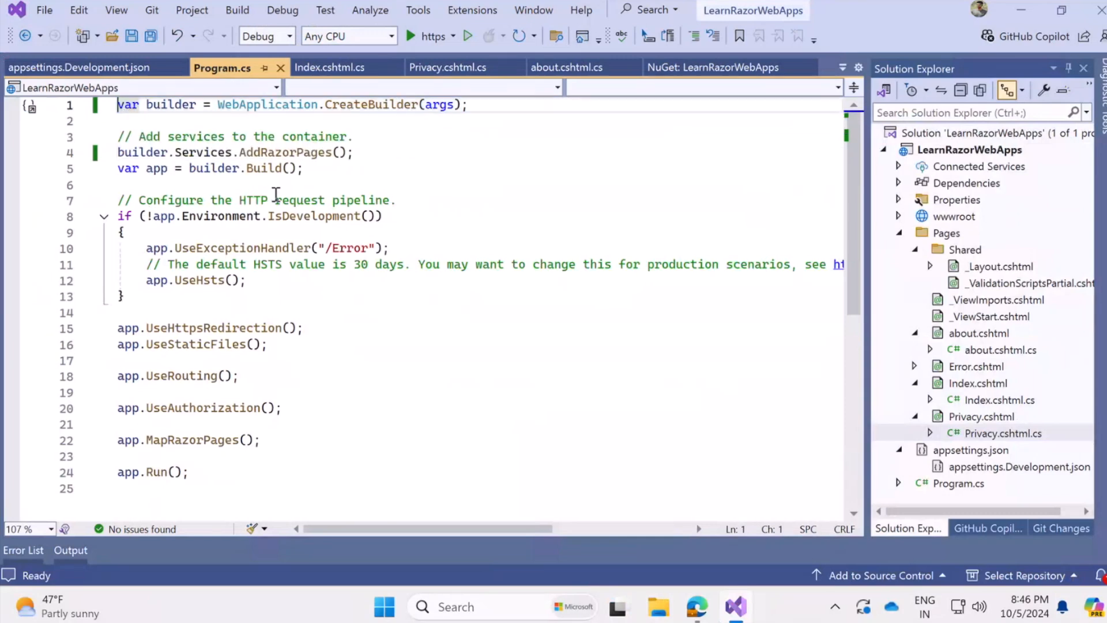
text(using Microsoft.AspNetCore.Authentication; using Microsoft.AspNetCore.Authentication.Cookies; using Microsoft.AspNetCore.Authentication.MicrosoftAccount;)
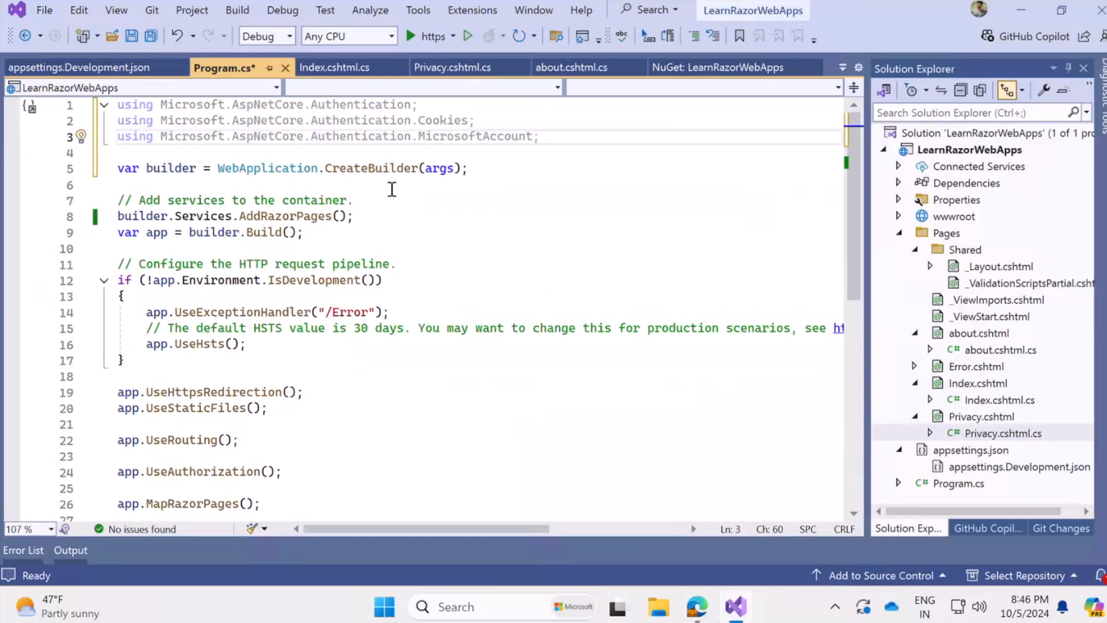
key(ctrl+s)
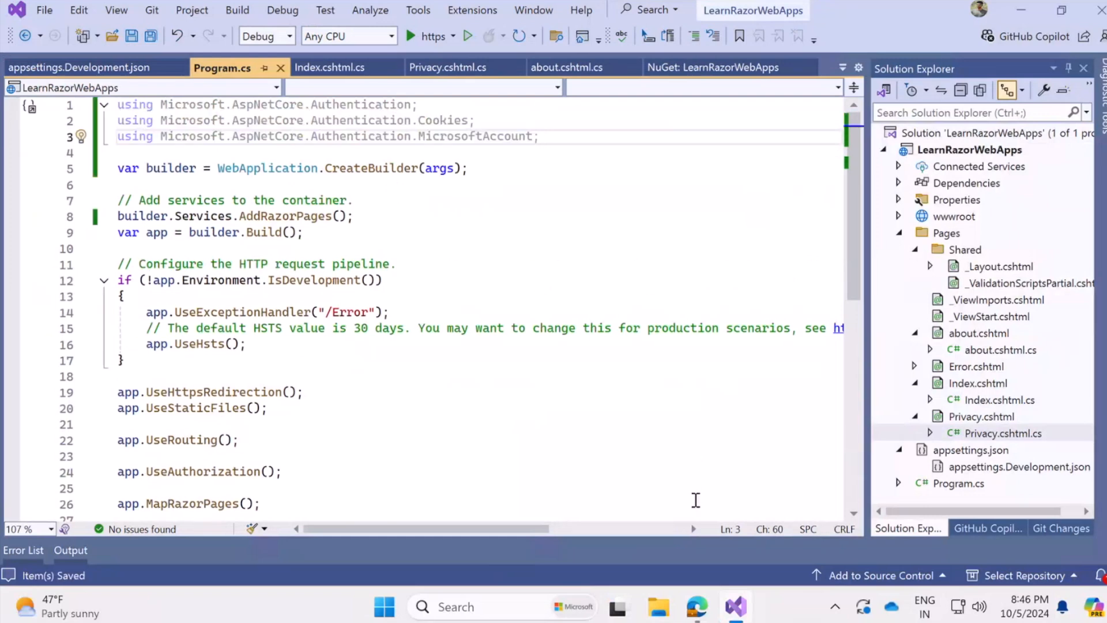
- Insert the AddAuthentication, AddCookie and AddMicrosoftAccount services block after AddRazorPages
click(520, 184)
key(Return)
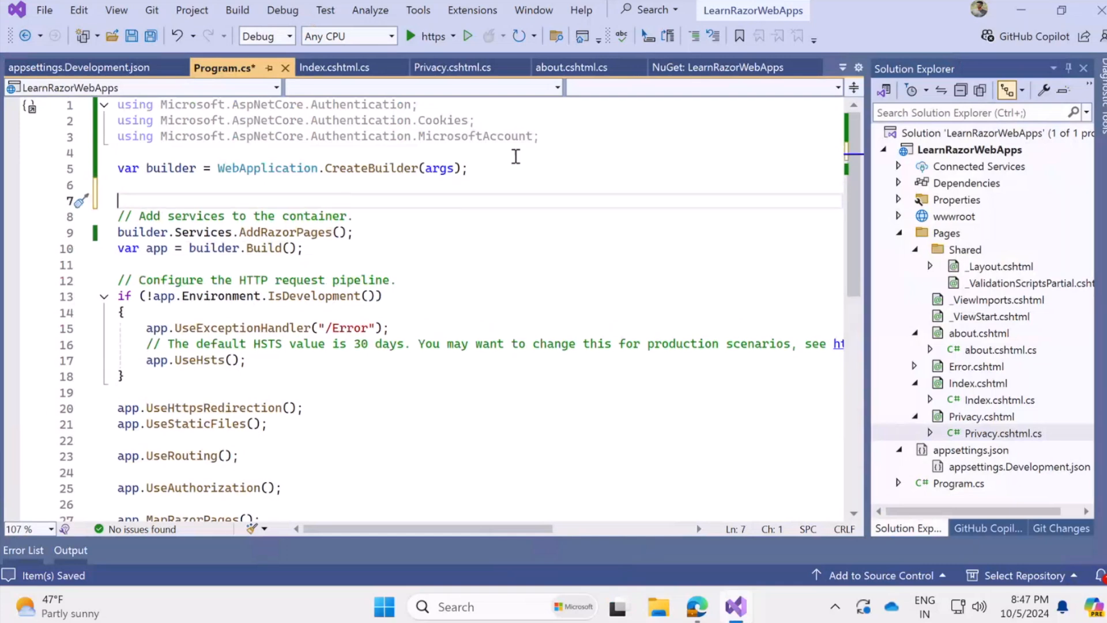
key(BackSpace)
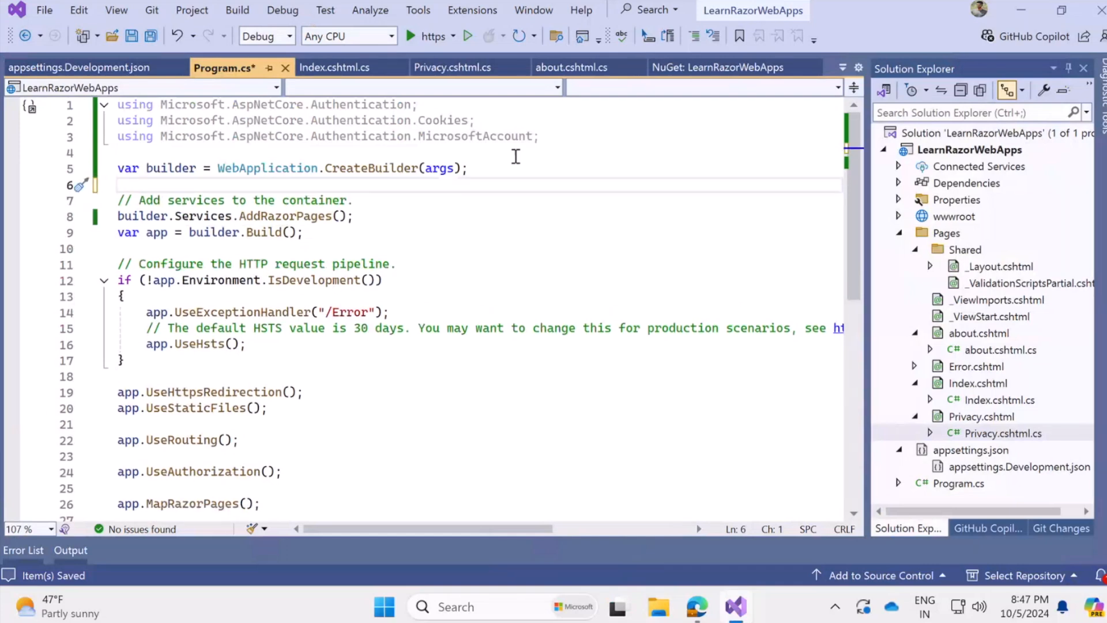
key(BackSpace)
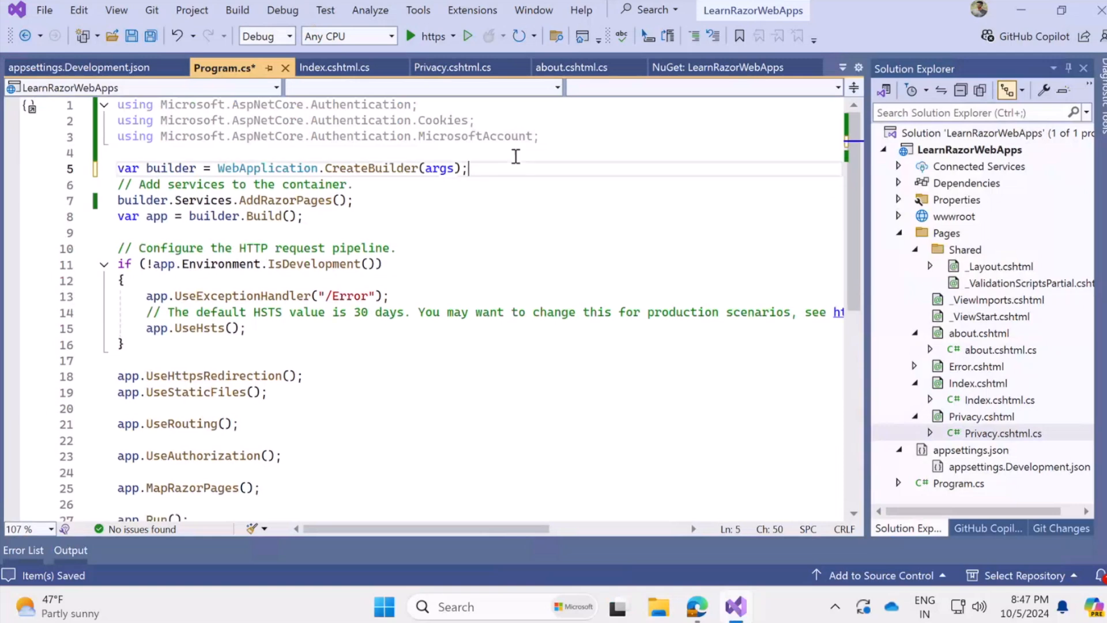
key(Return)
click(386, 216)
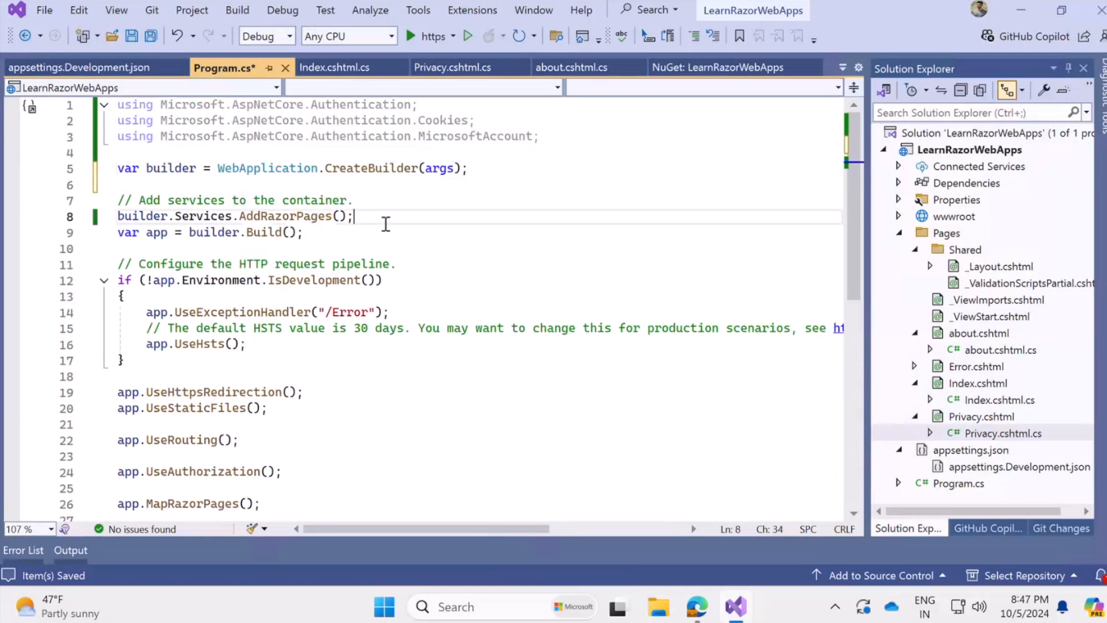
key(Return)
key(Return)
key(Return)
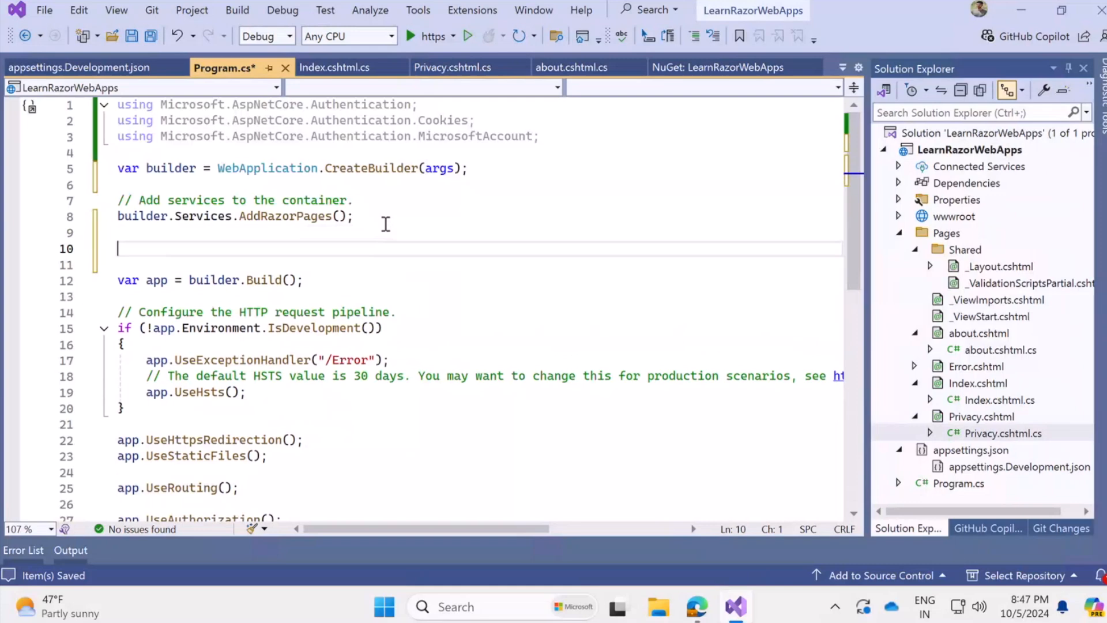
key(ctrl+v)
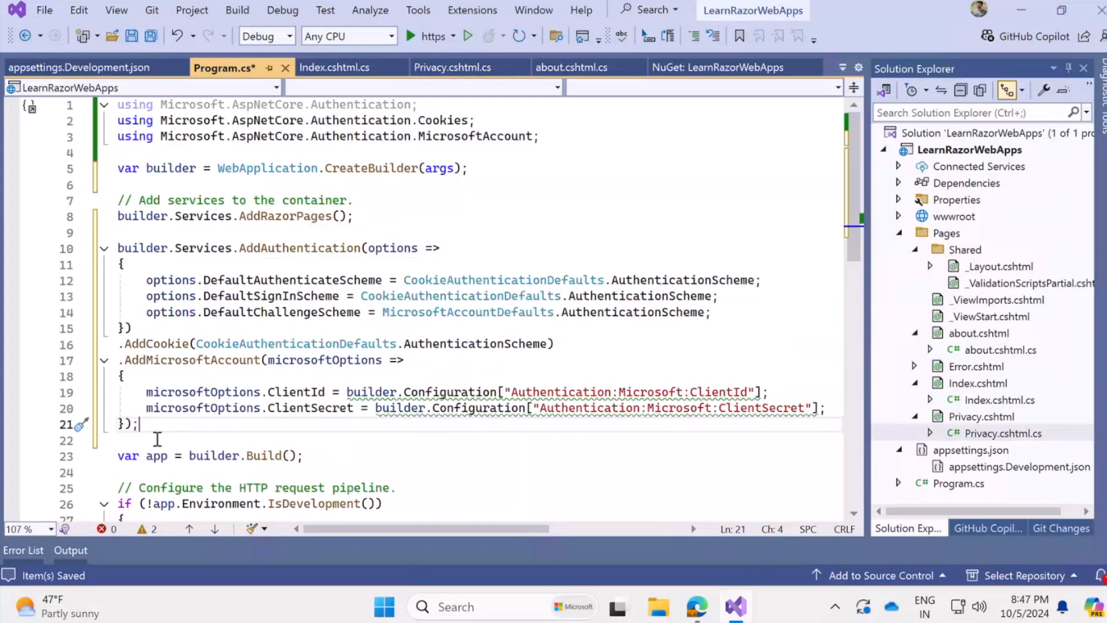
- Review the AddCookie scheme and the configuration-read ClientId line in the new block
drag(398, 343, 130, 327)
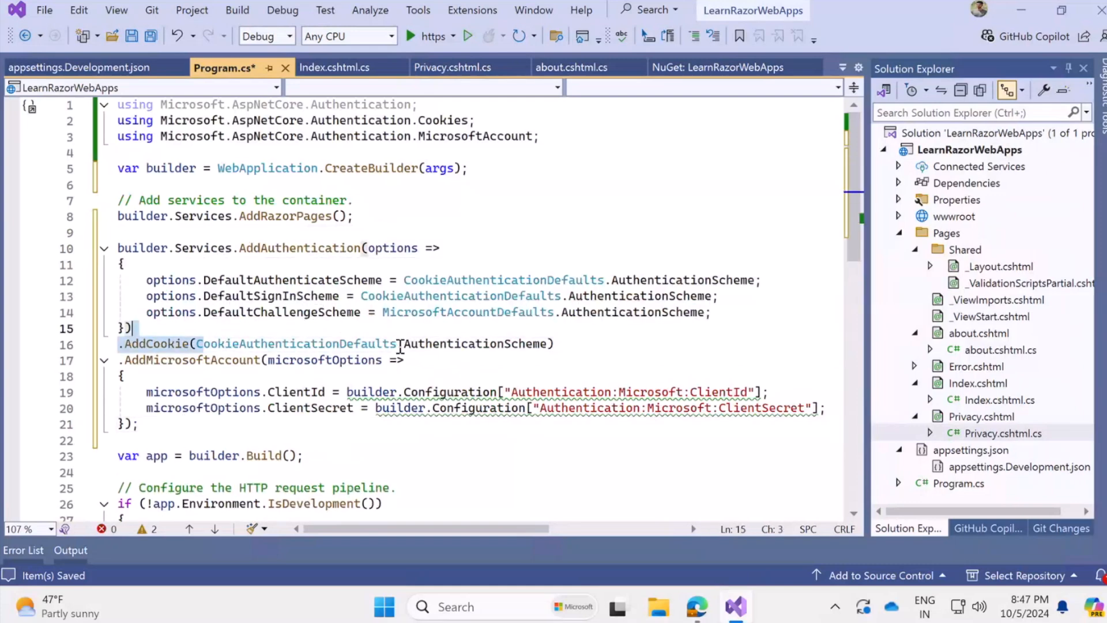
double_click(394, 344)
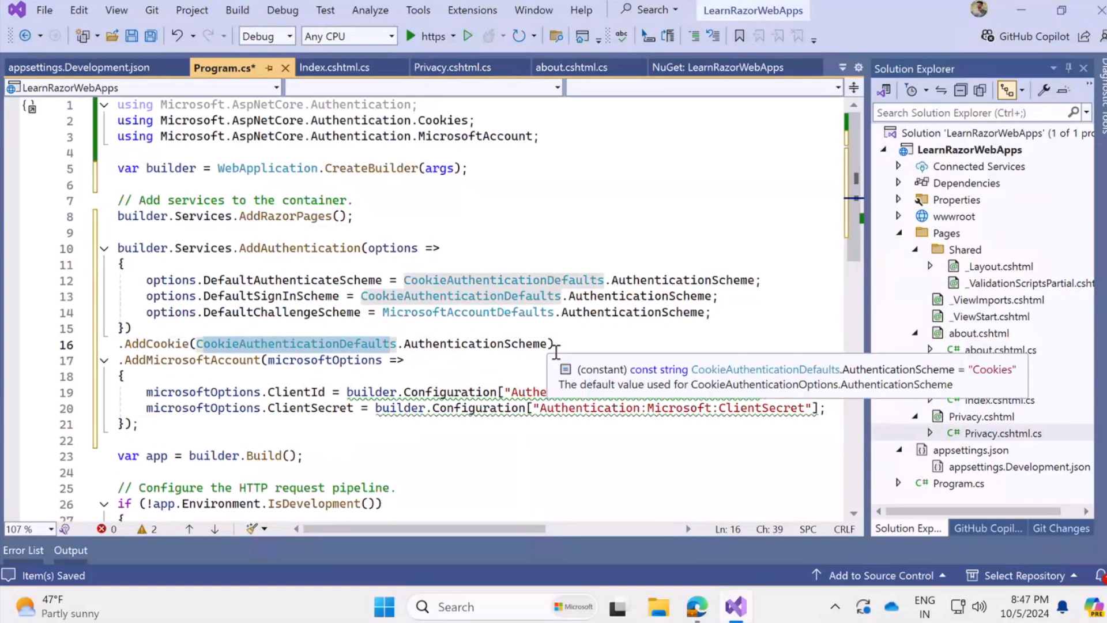
scroll(557, 350, down, 1)
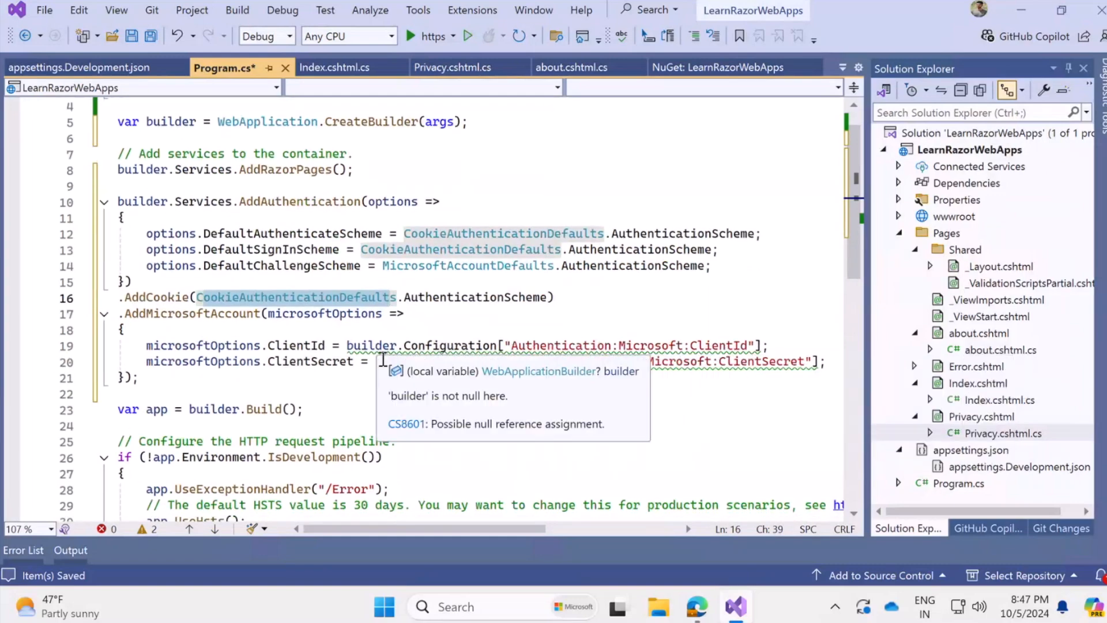
double_click(372, 345)
scroll(331, 333, up, 1)
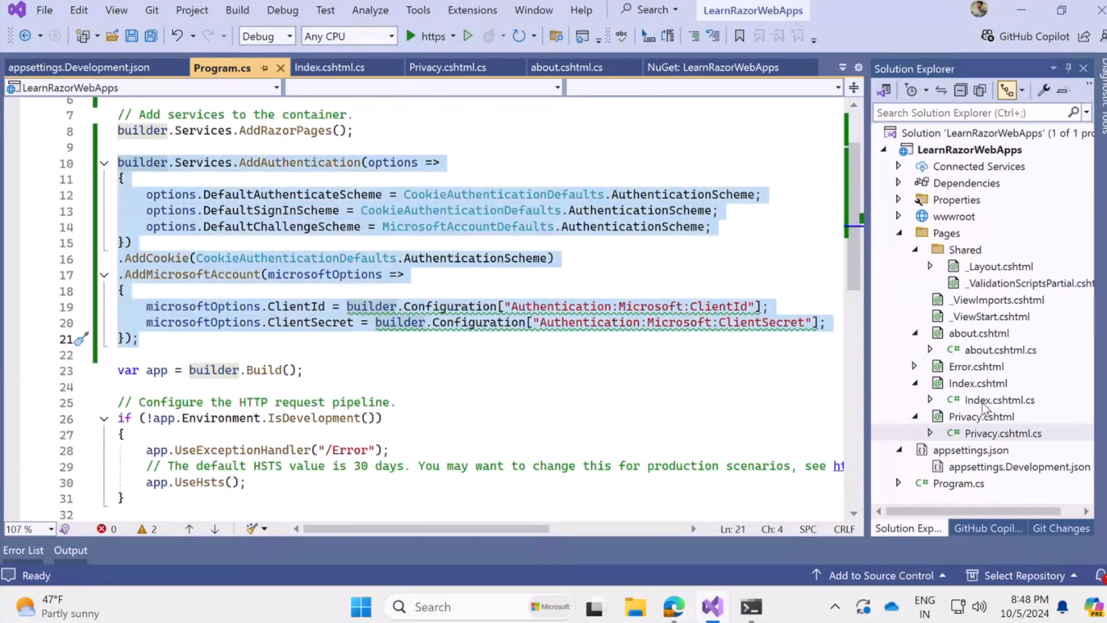
- Add [Authorize] with its using directive above IndexModel, save it, and copy the attribute line
click(329, 67)
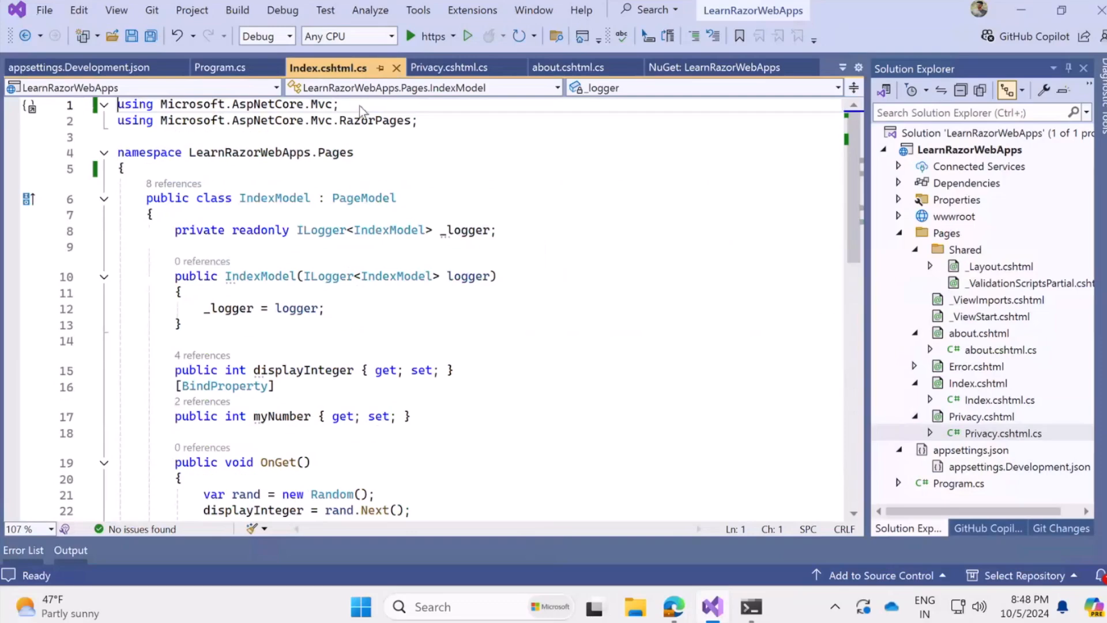
click(174, 170)
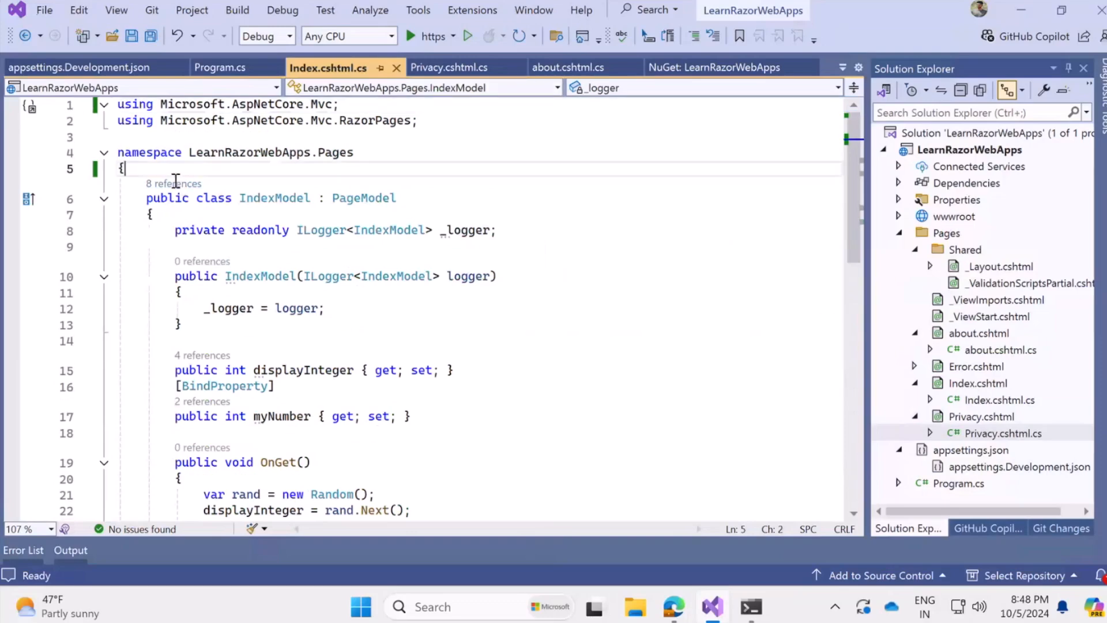
key(Return)
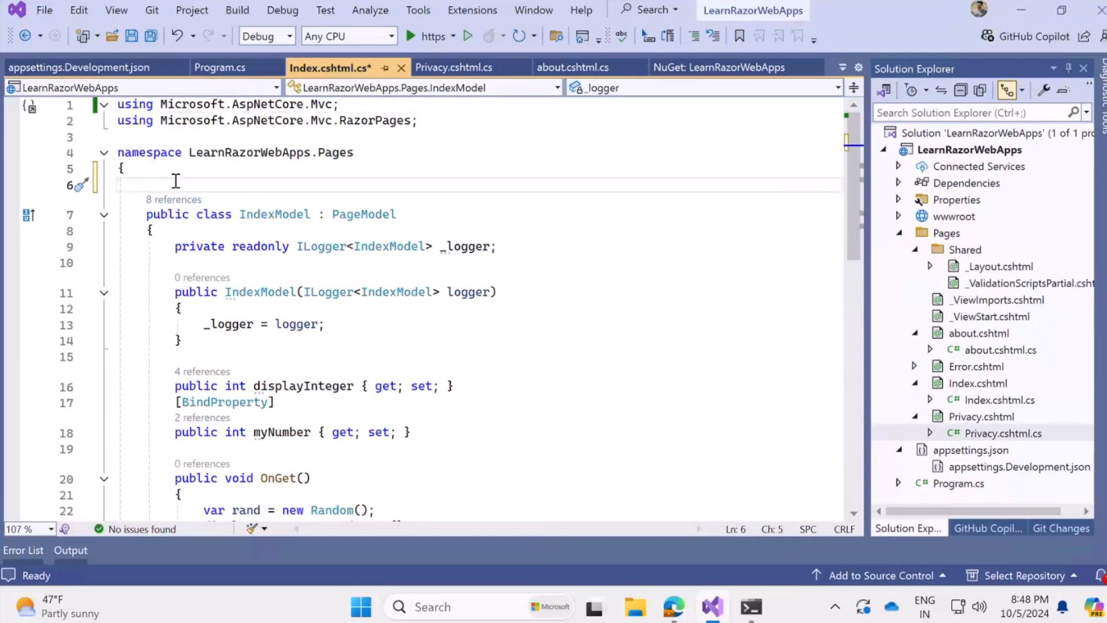
text([])
key(Left)
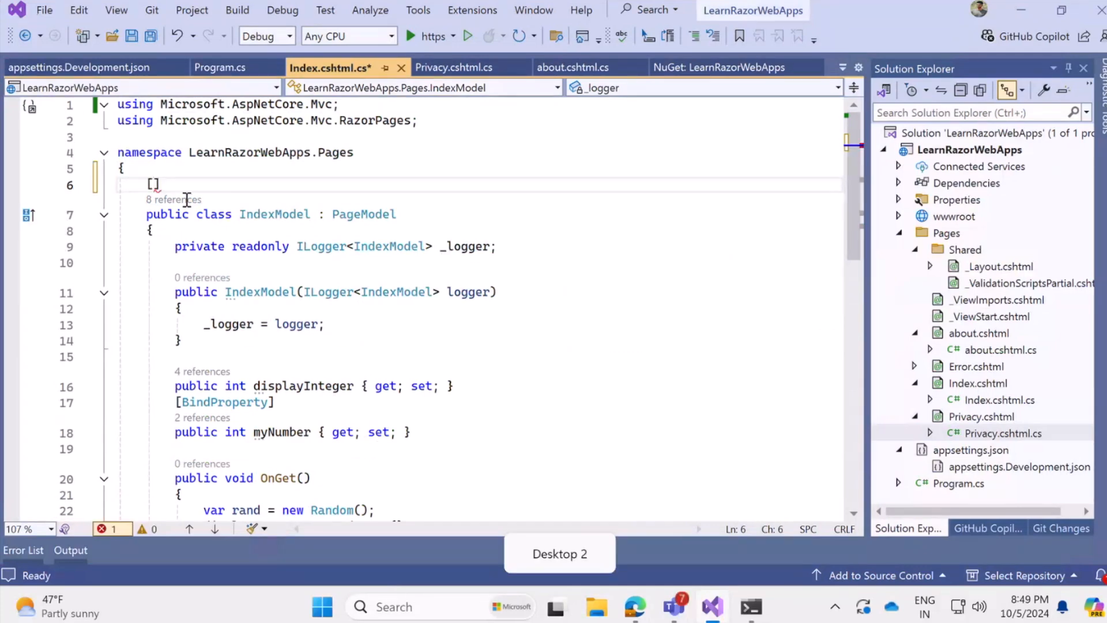
text(Authoriz)
key(Tab)
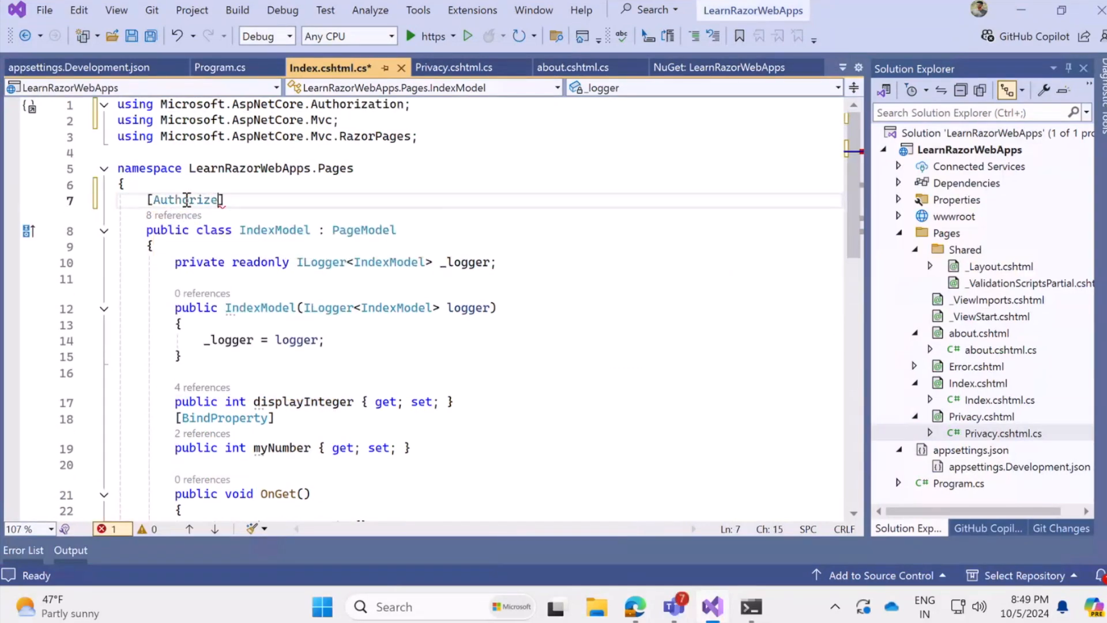
double_click(187, 200)
drag(411, 104, 118, 104)
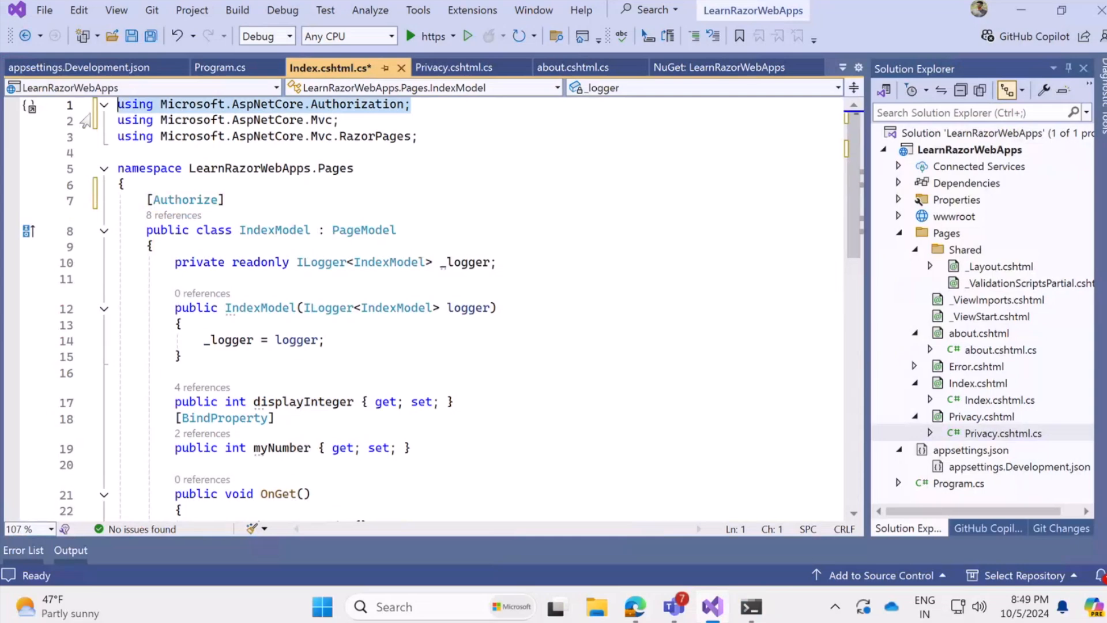
click(214, 200)
key(ctrl+s)
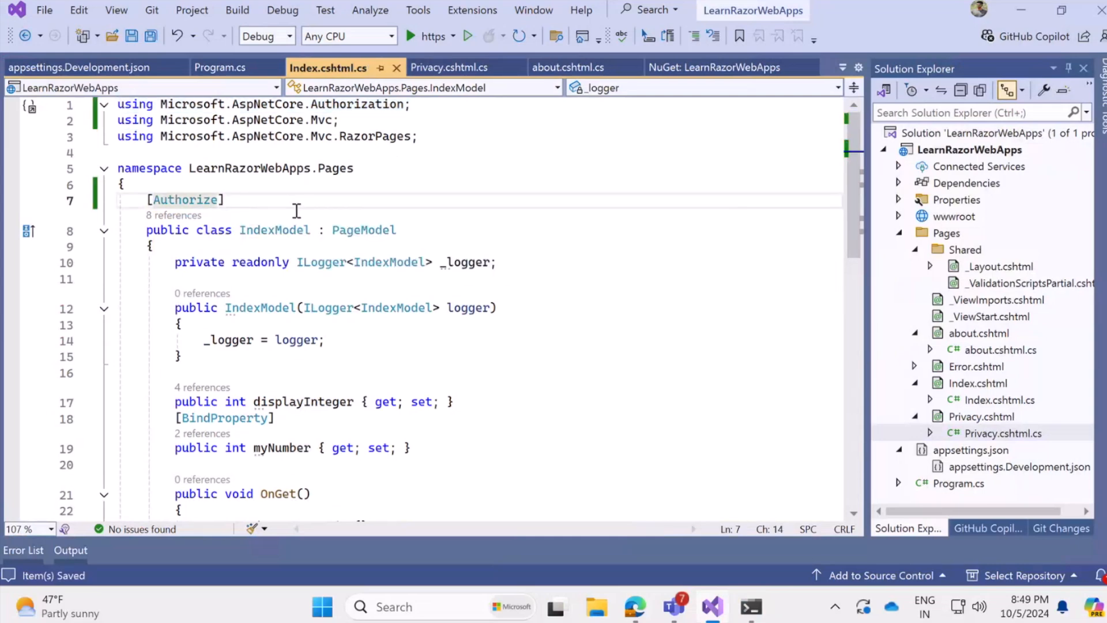
drag(224, 199, 147, 201)
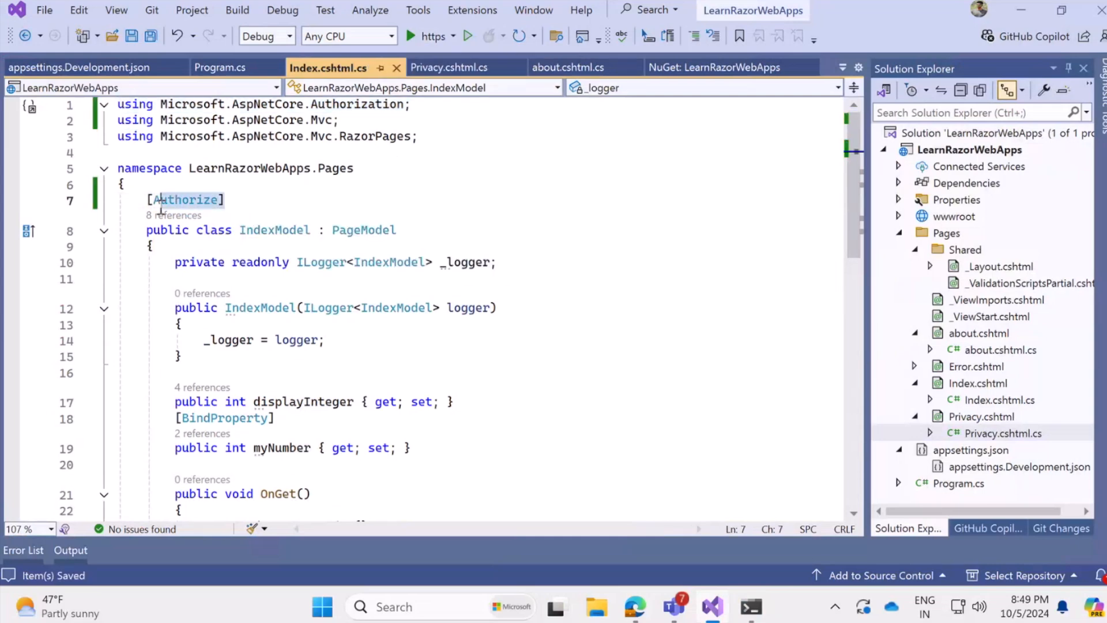
- Paste [Authorize] above PrivacyModel and aboutModel, save them, and launch the app under the debugger
click(448, 68)
click(256, 178)
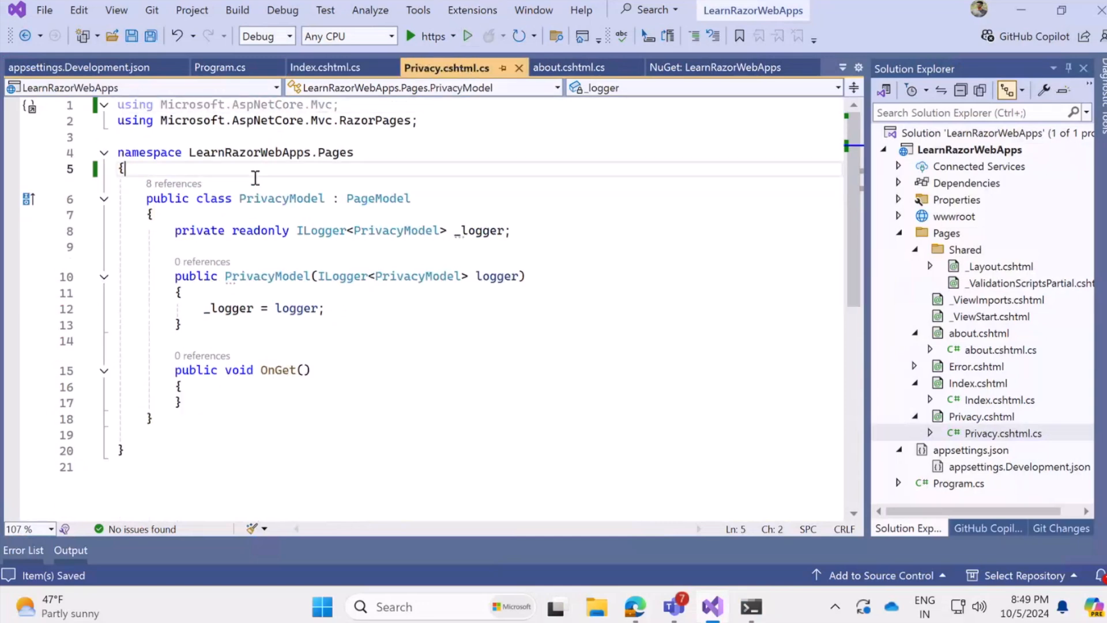
key(Return)
text([Authorize])
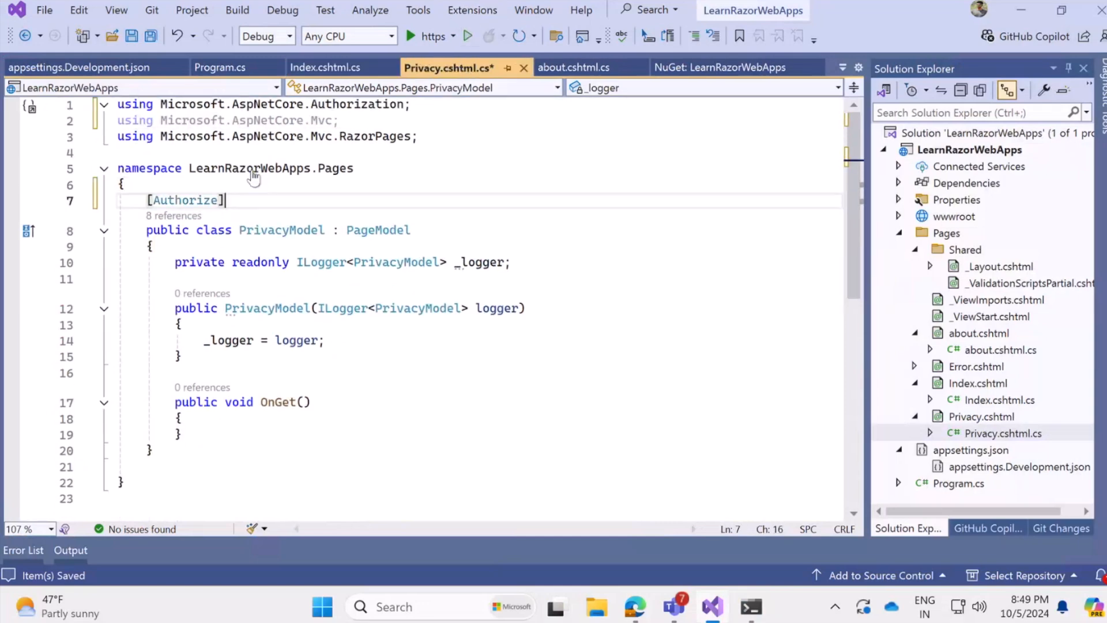
click(568, 67)
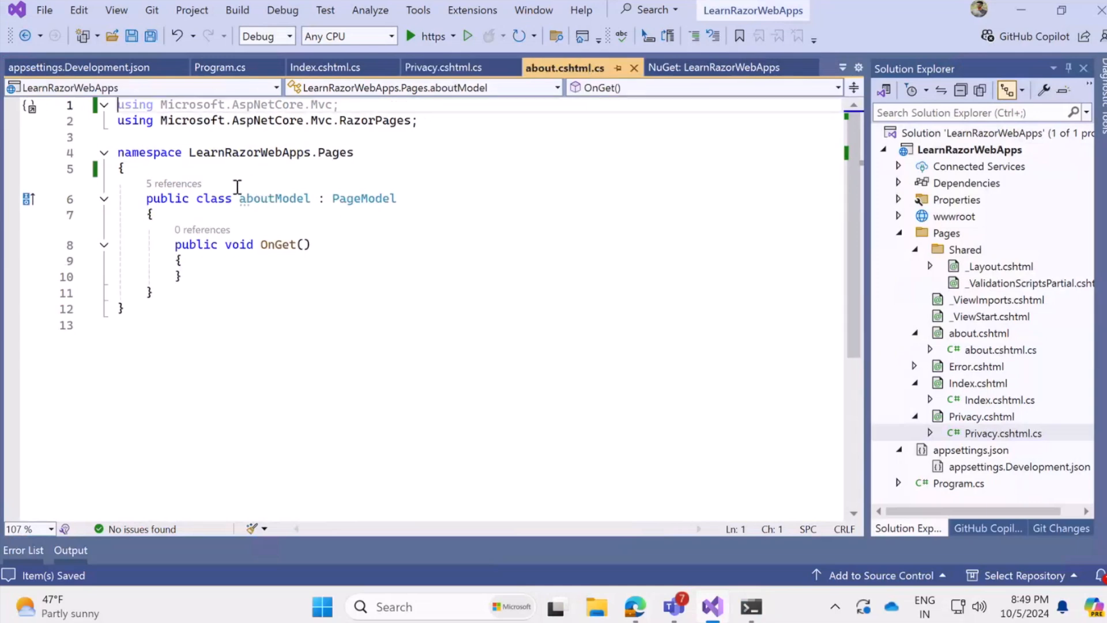
click(211, 181)
key(Return)
text([Authorize])
key(ctrl+s)
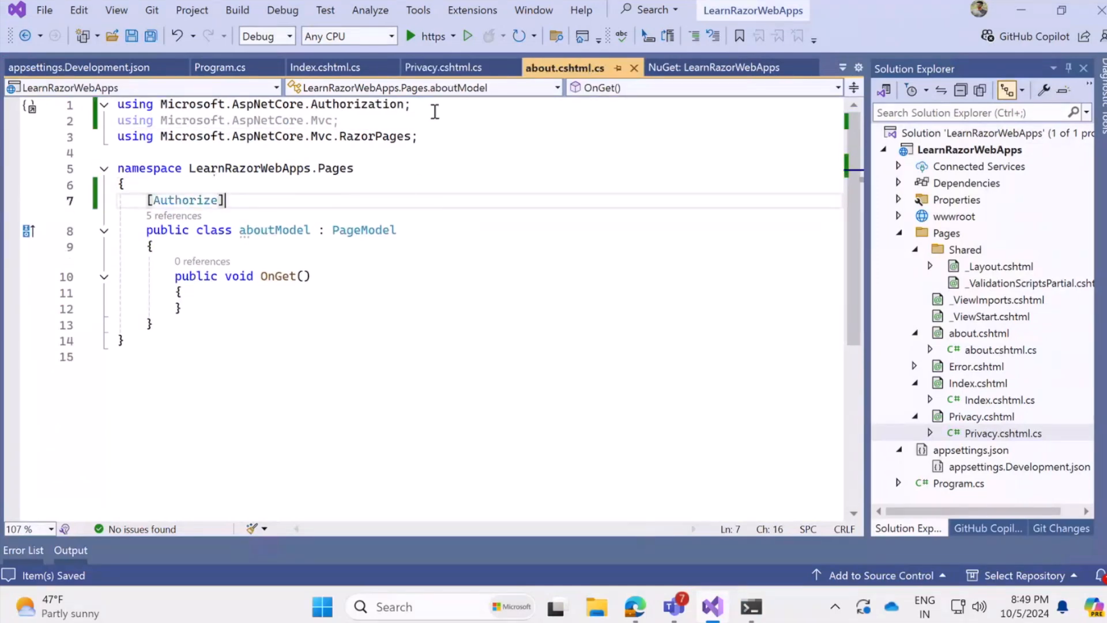
click(426, 35)
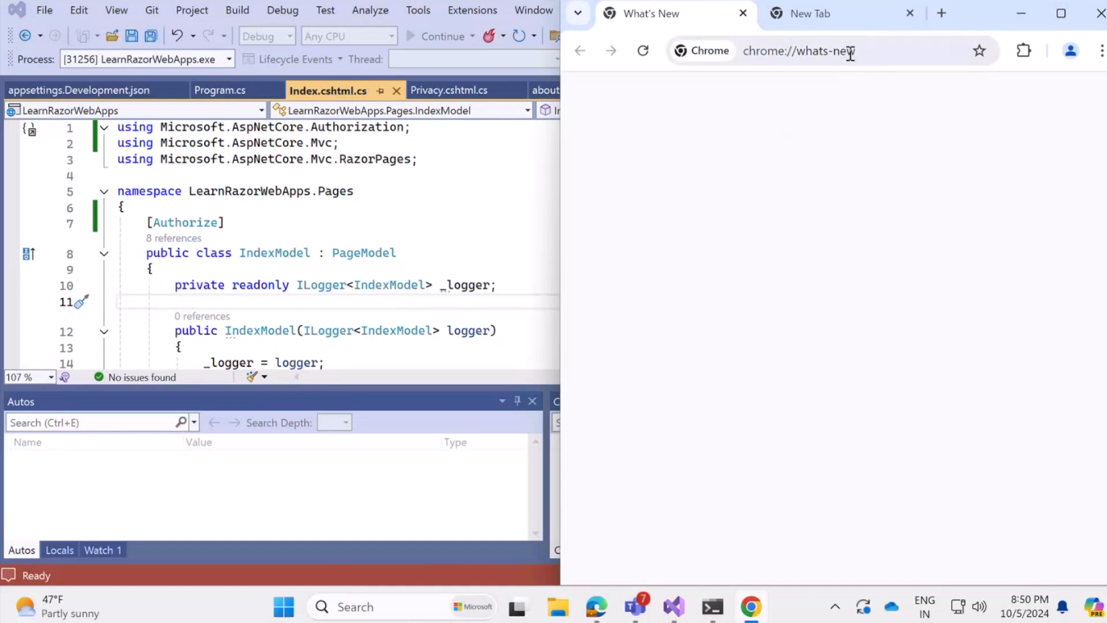
- Load localhost:7003, choose 'Use another account' on the Microsoft picker, decline saving the password, and return to Azure
key(Return)
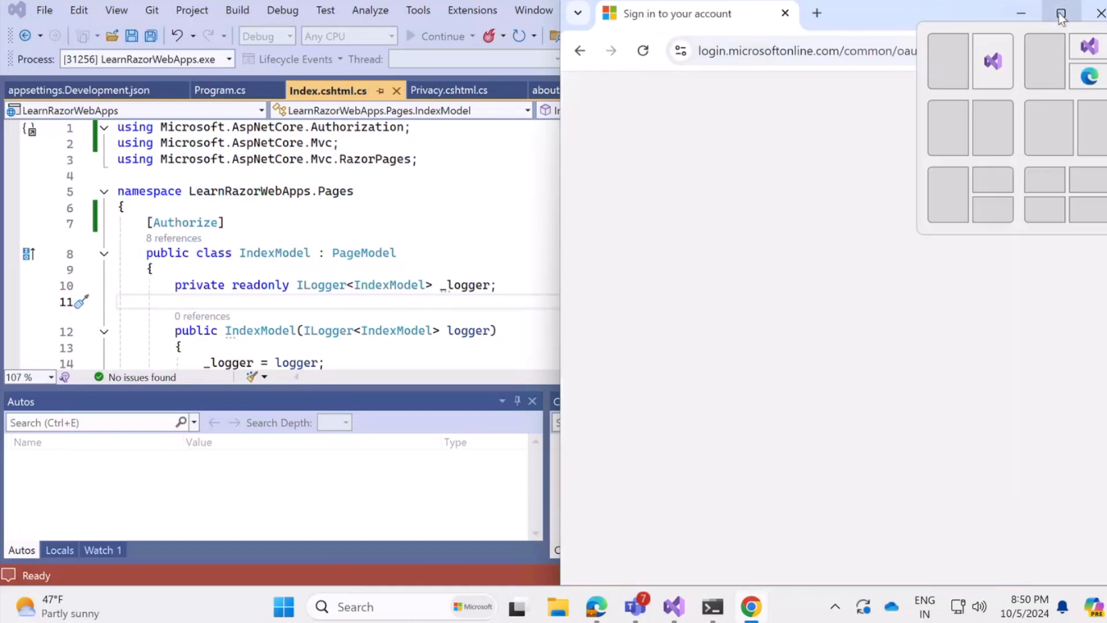
click(1060, 13)
click(575, 336)
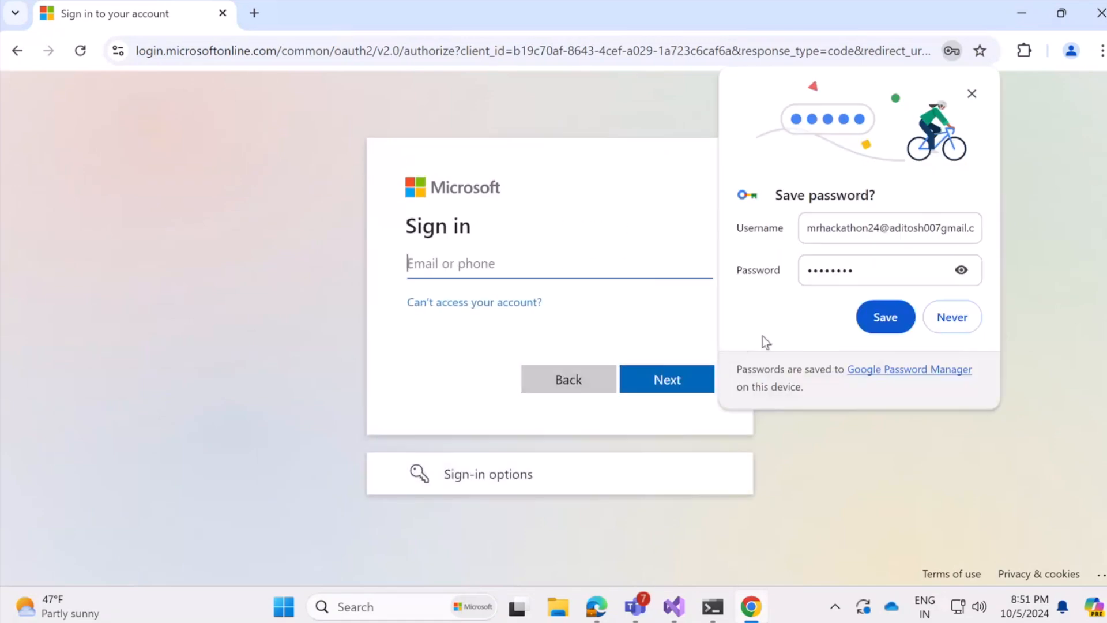
click(952, 317)
click(513, 278)
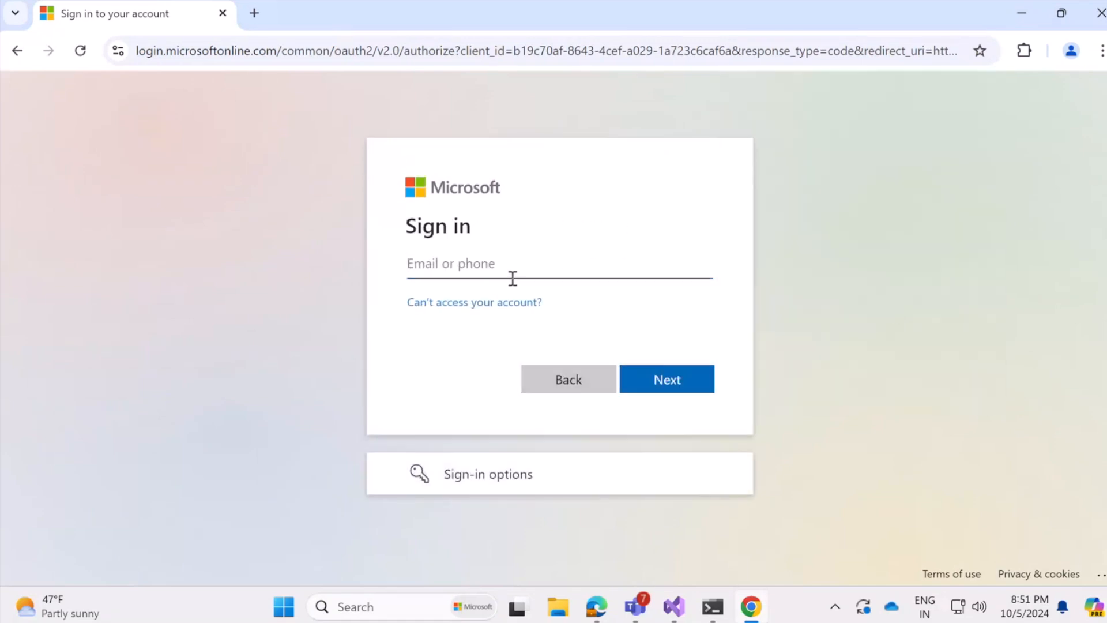
mouse_move(596, 606)
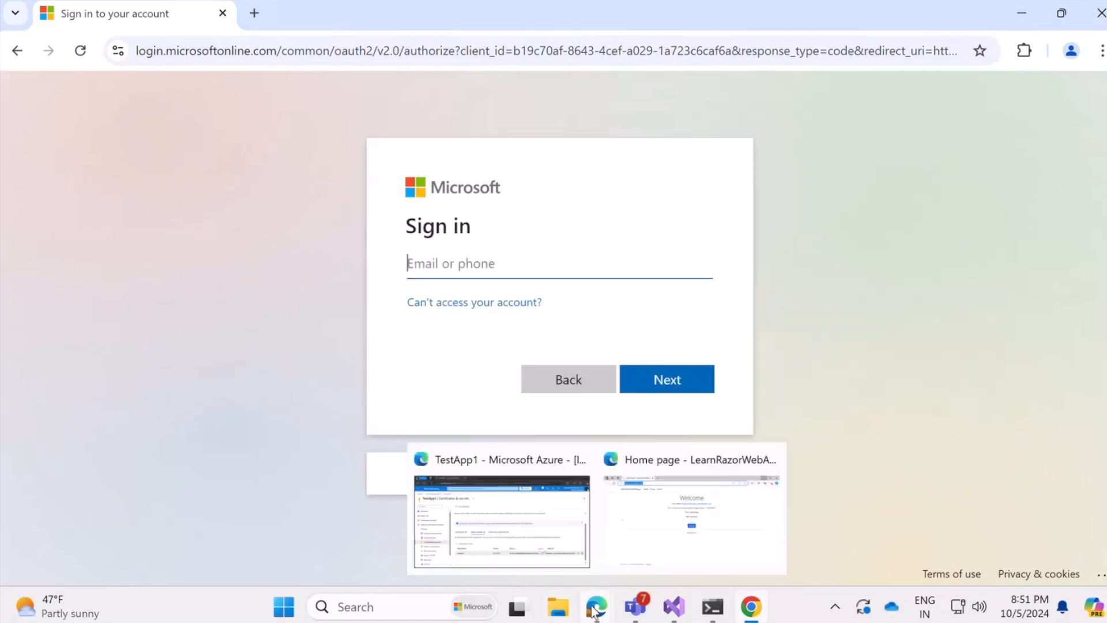
click(546, 507)
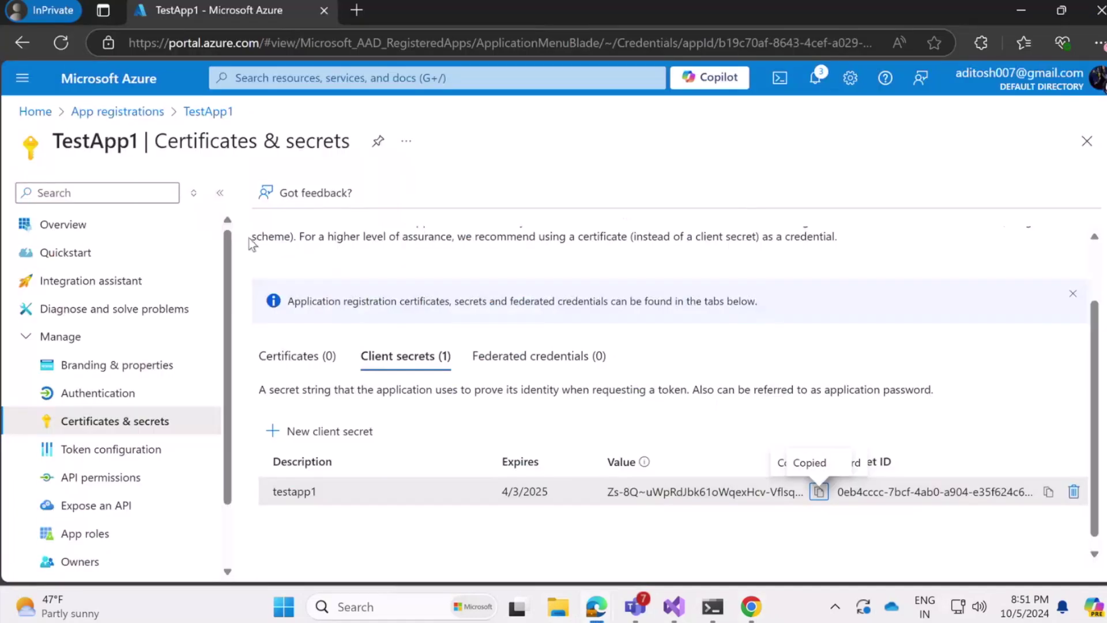
- Navigate Home > Microsoft Entra ID > Users and copy the test user's principal name
click(35, 111)
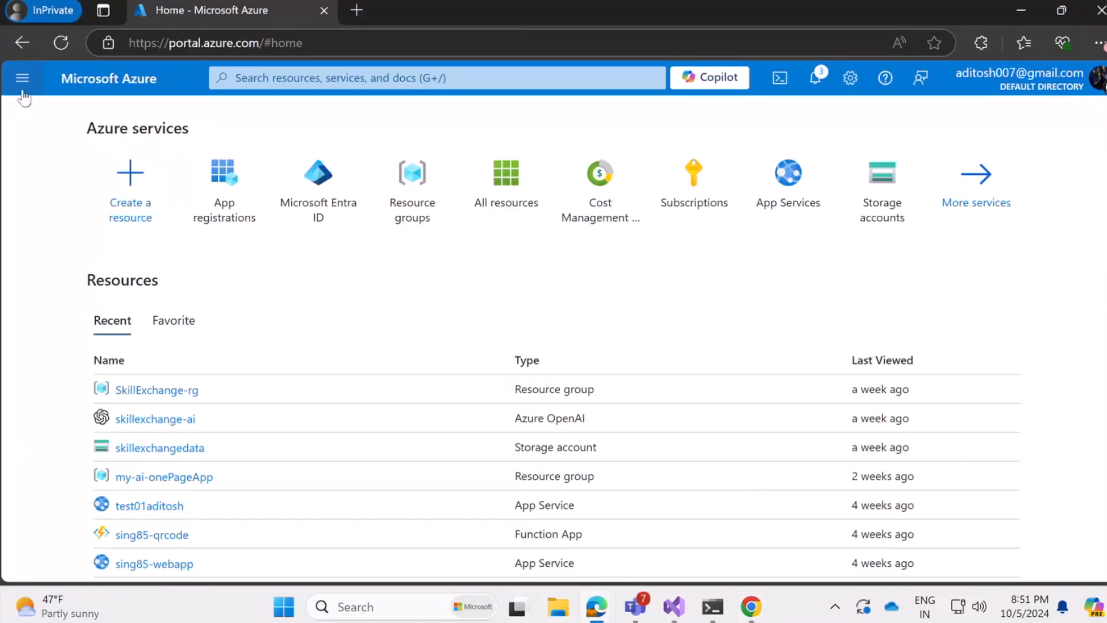
click(22, 79)
scroll(65, 501, down, 3)
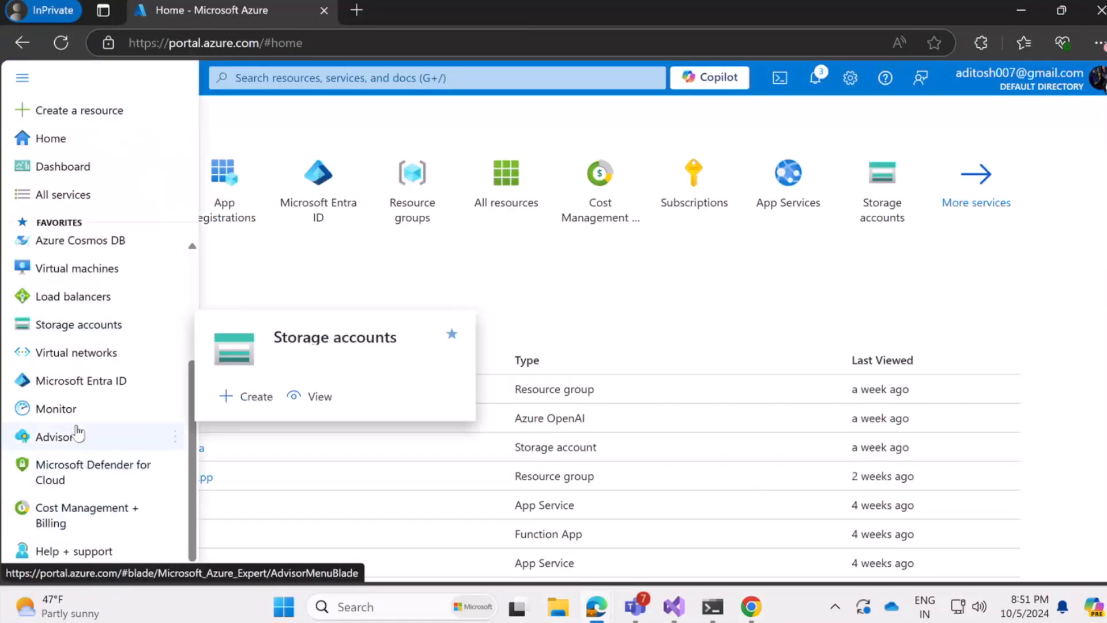
click(81, 380)
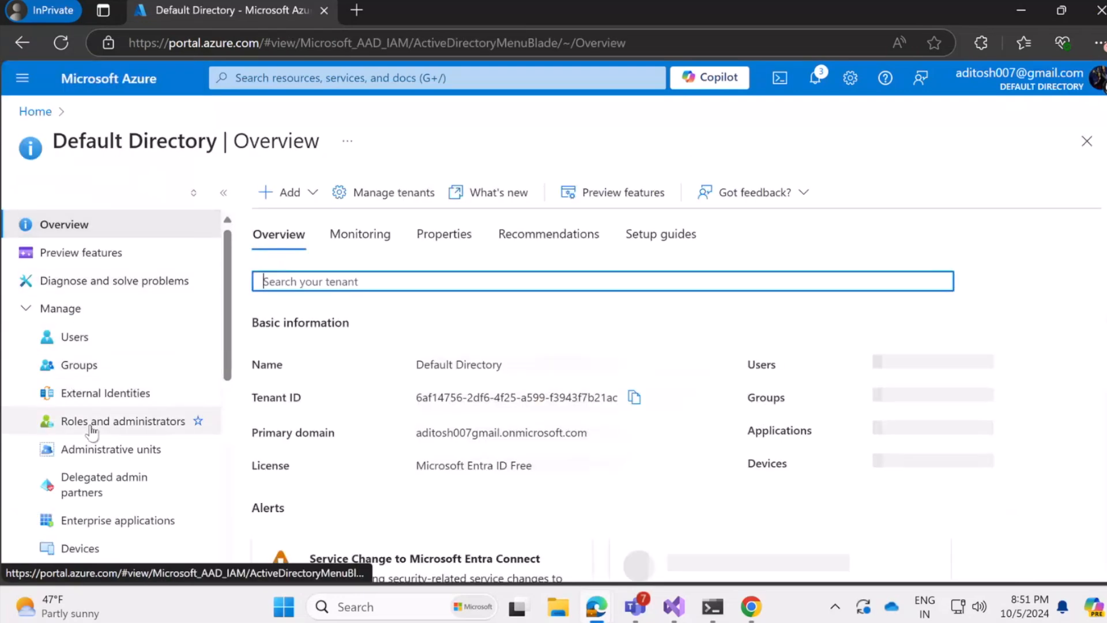
scroll(86, 416, down, 5)
scroll(92, 430, up, 3)
scroll(95, 372, up, 3)
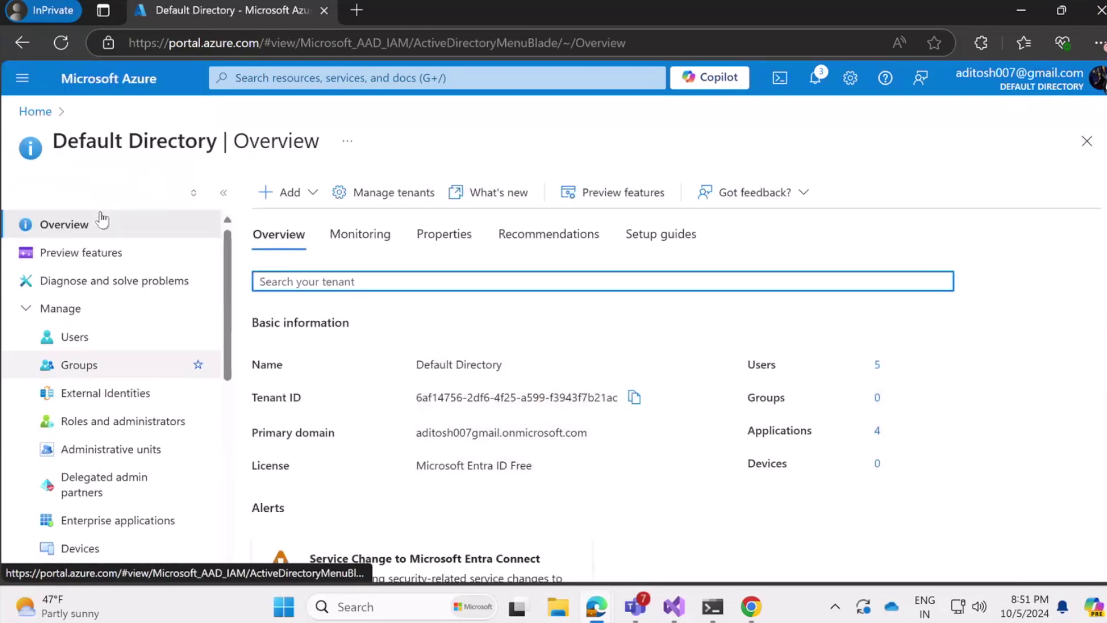
click(73, 337)
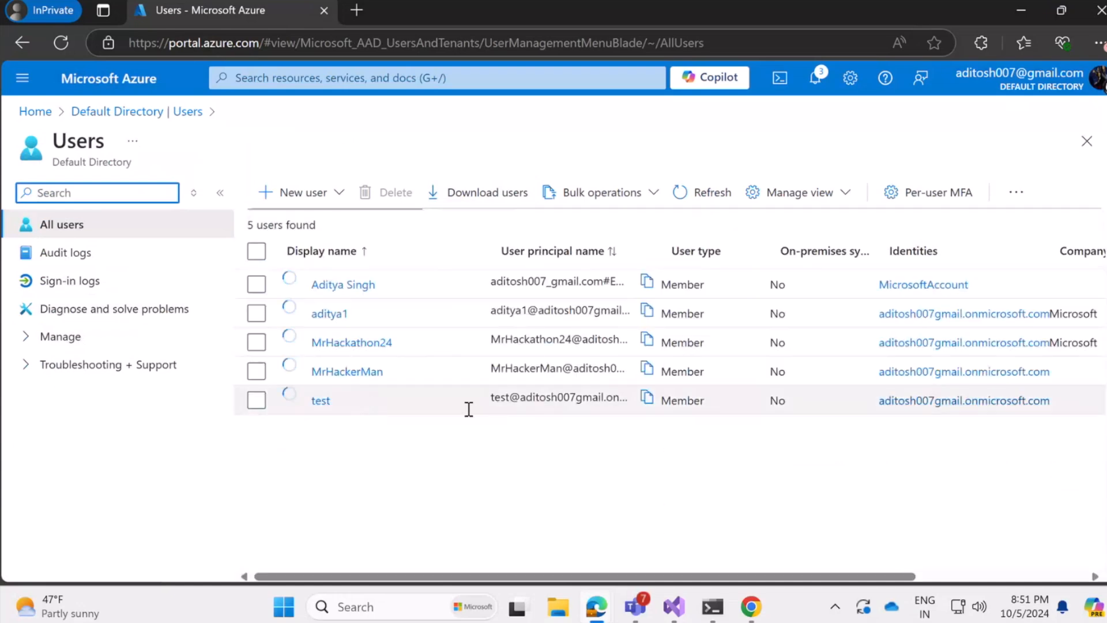
click(647, 399)
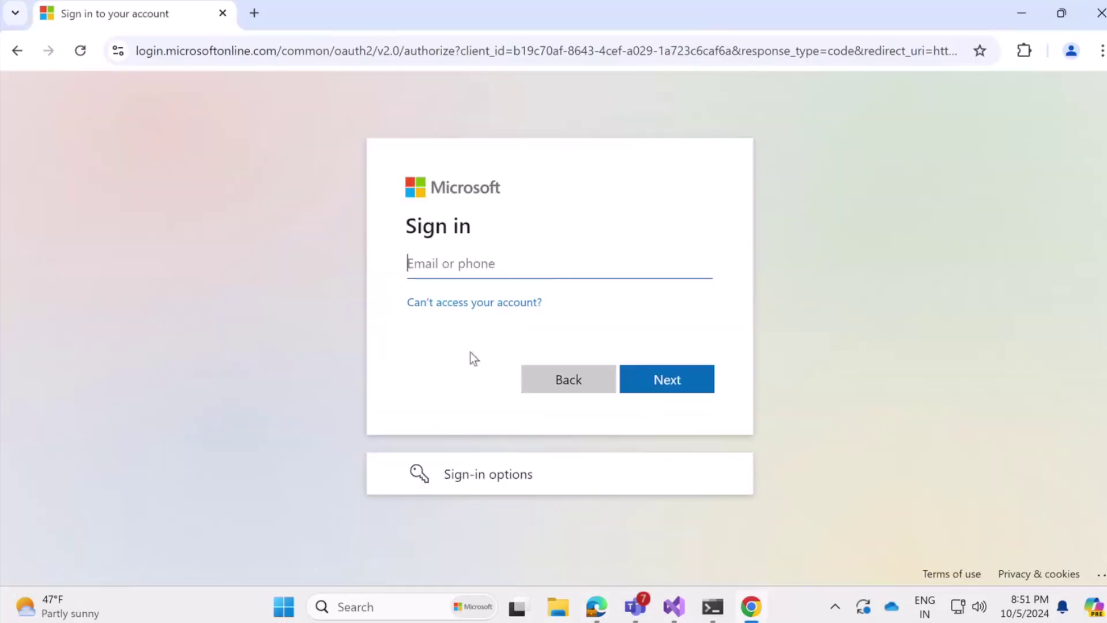
- Sign in with the pasted test user email and password, decline saving it, and accept TestApp1's requested permissions
key(ctrl+v)
key(Return)
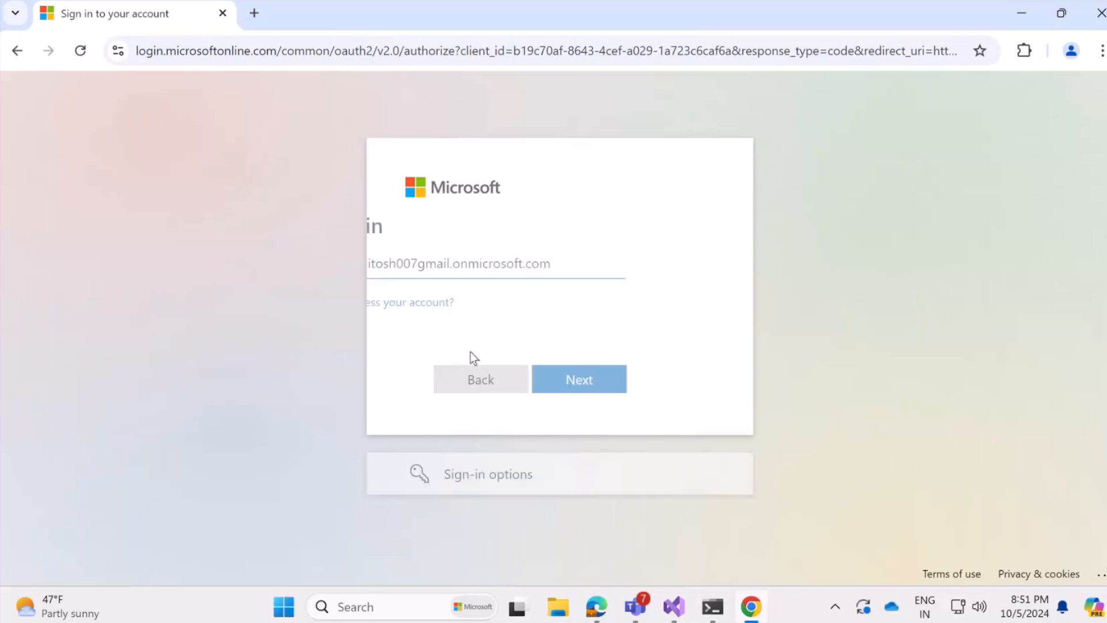
text(******)
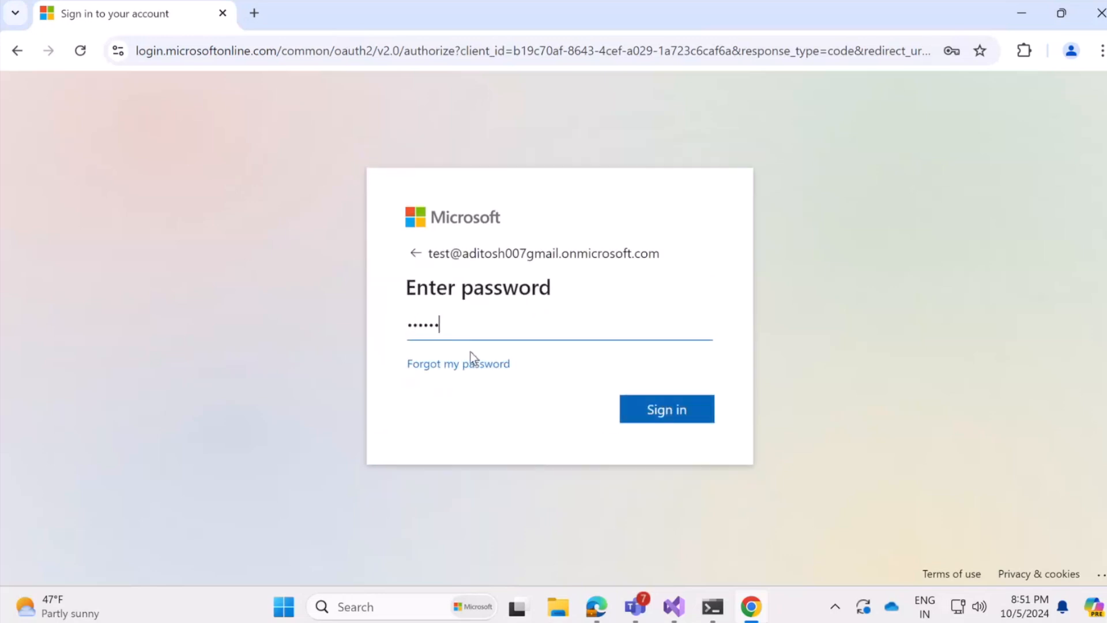
key(Return)
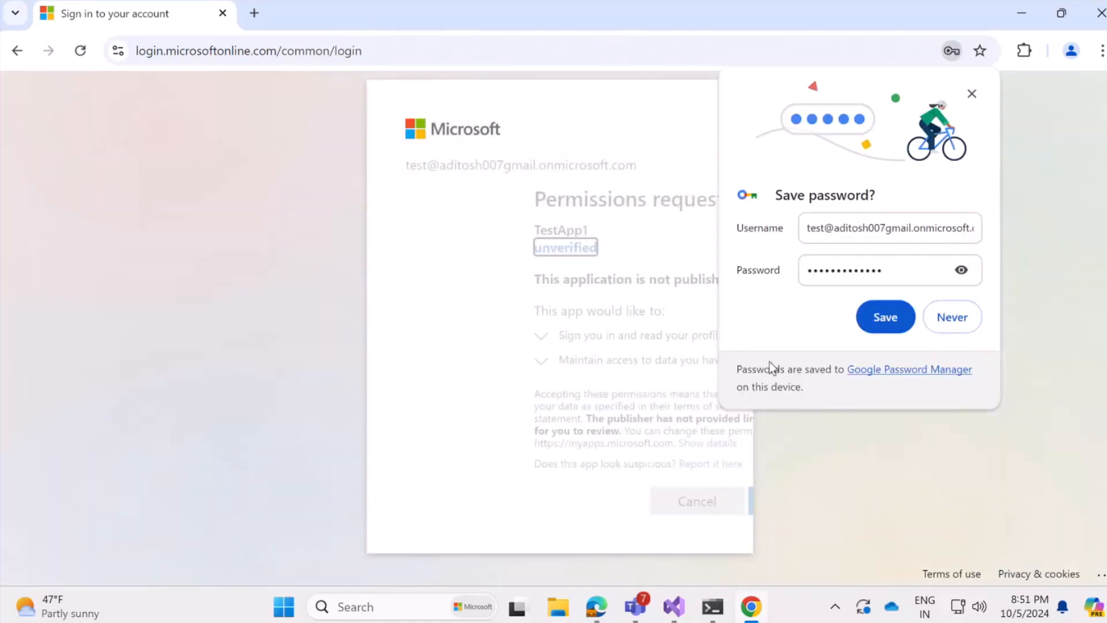
click(958, 318)
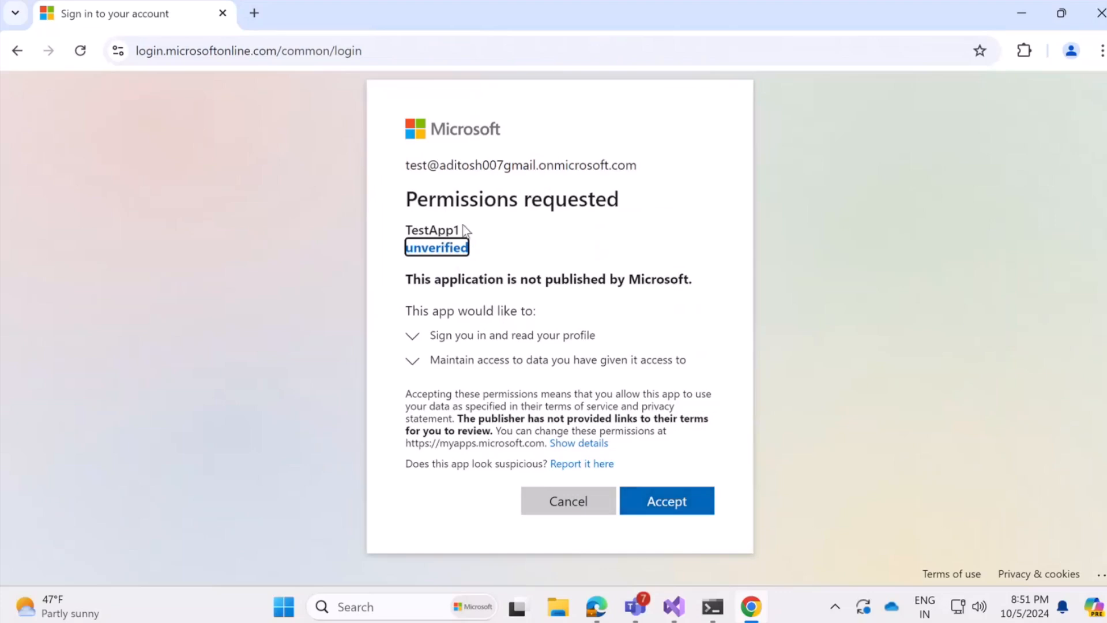
drag(463, 230, 392, 235)
click(670, 500)
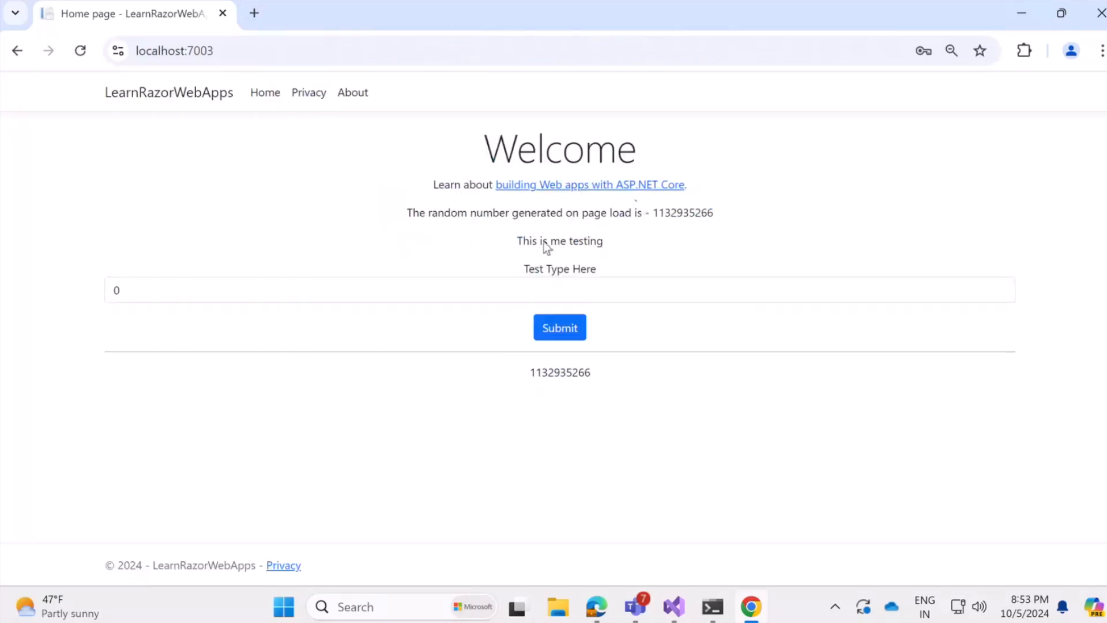
triple_click(519, 243)
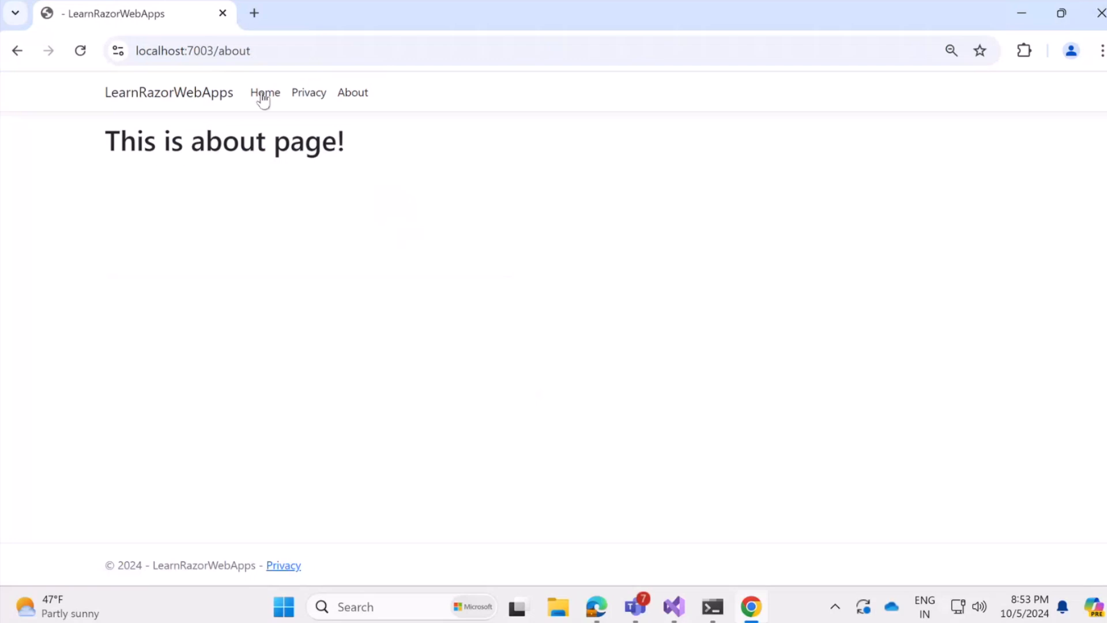
- Return to the home page, stop debugging with Shift+F5, and move to the end of line 3 in Index.cshtml.cs
click(264, 93)
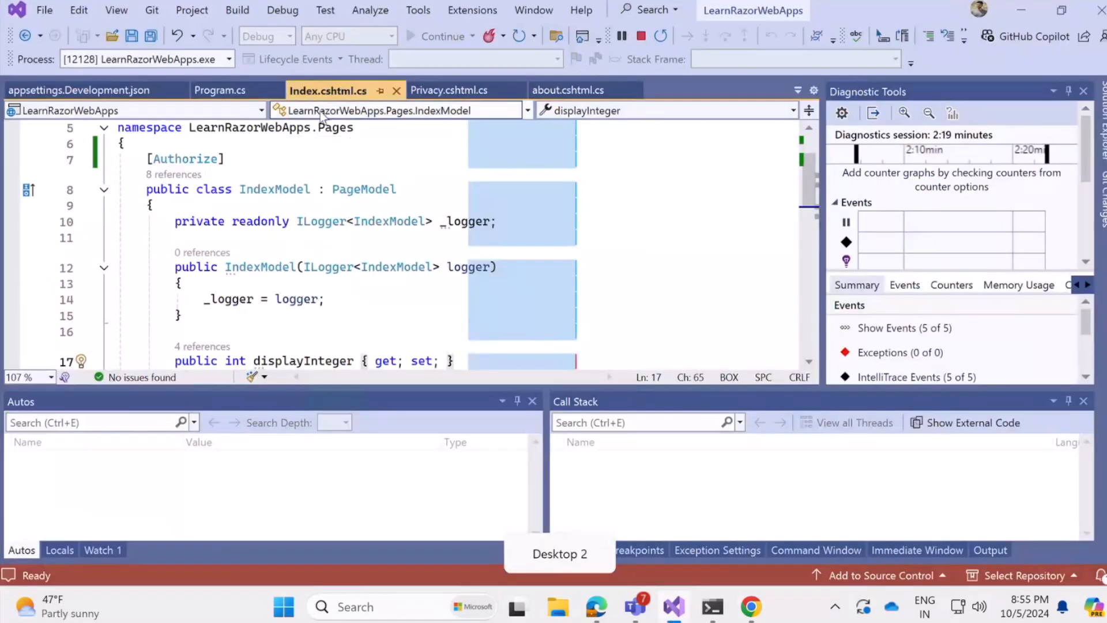
key(shift+F5)
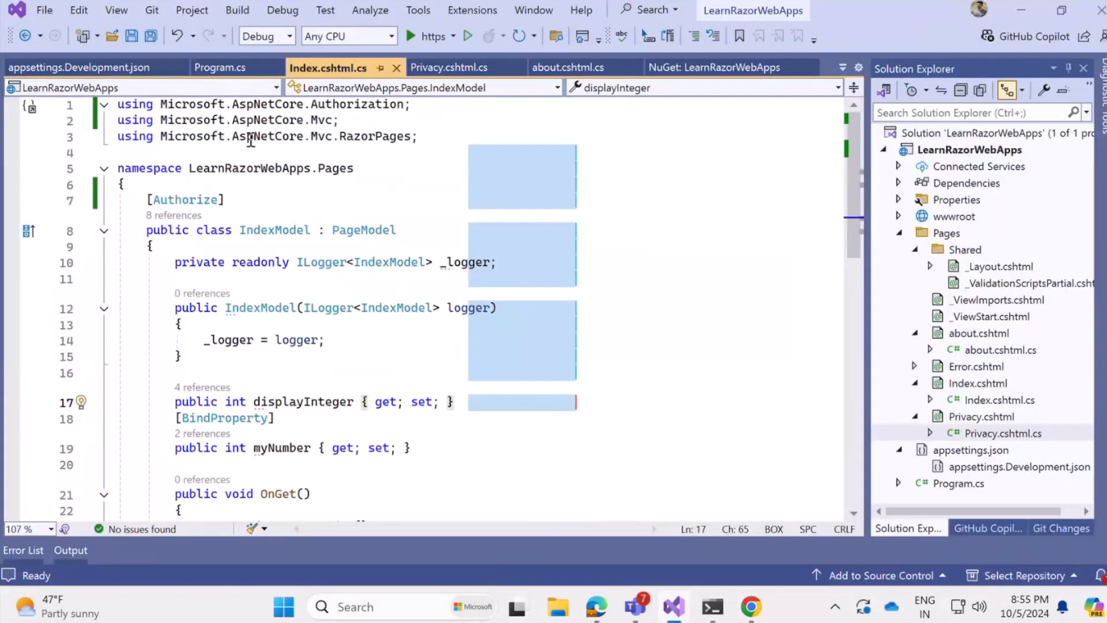
click(439, 147)
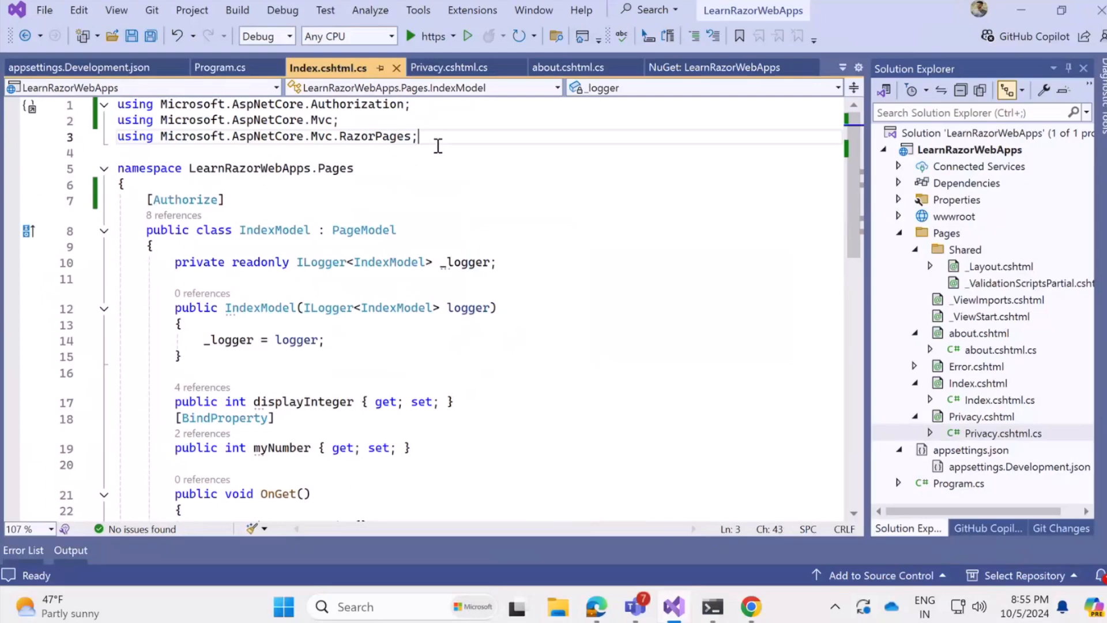
- Add a using System.Security.Claims directive below the existing usings
key(Return)
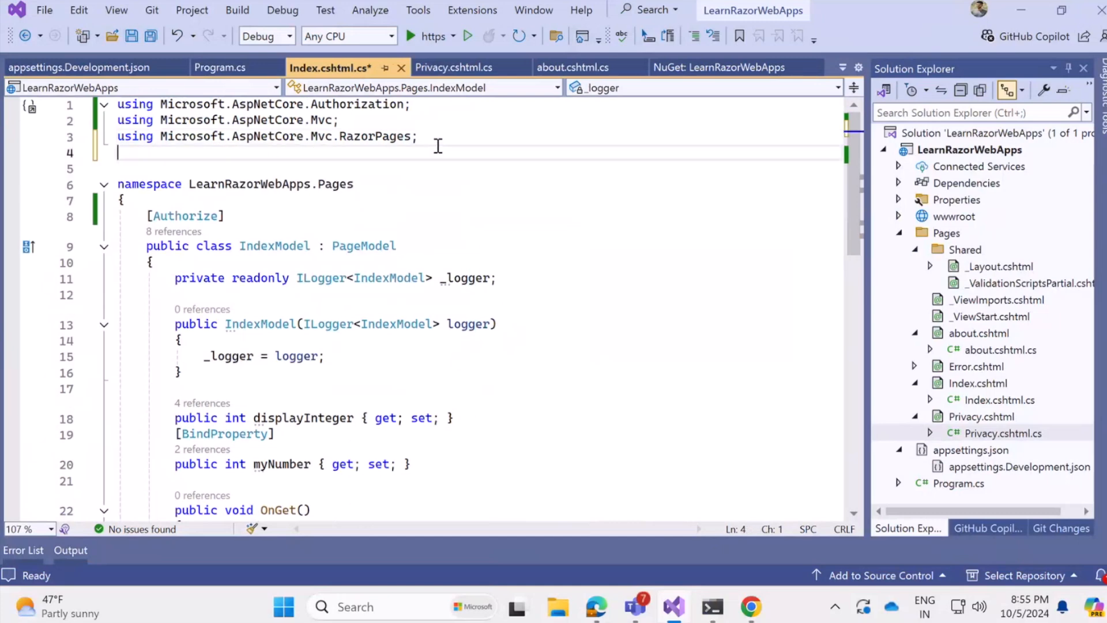
text(using syst)
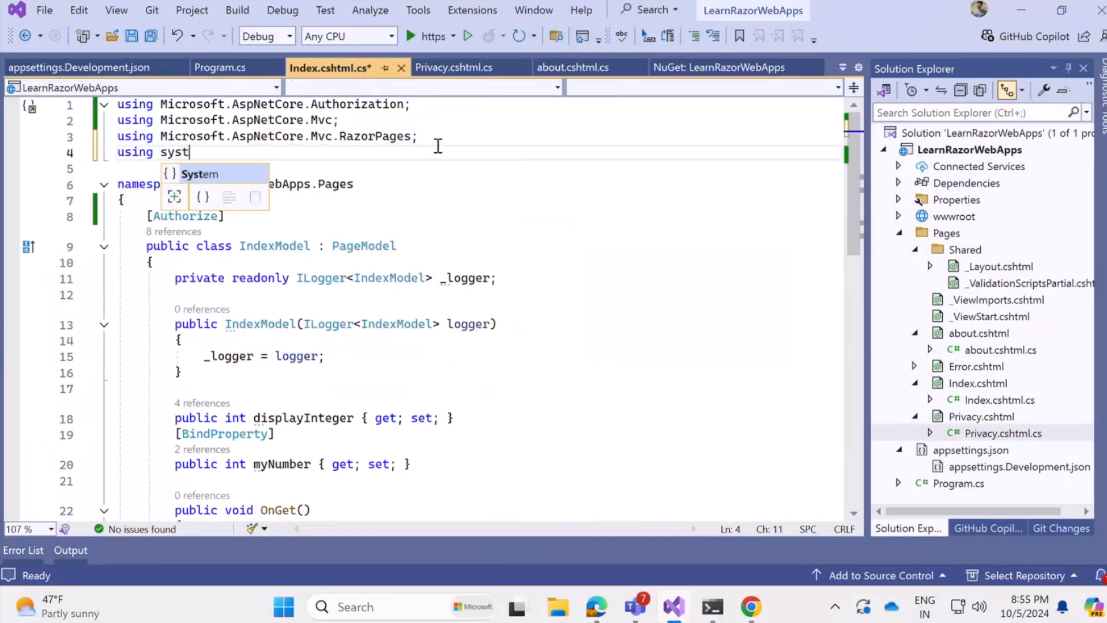
text(em.sec)
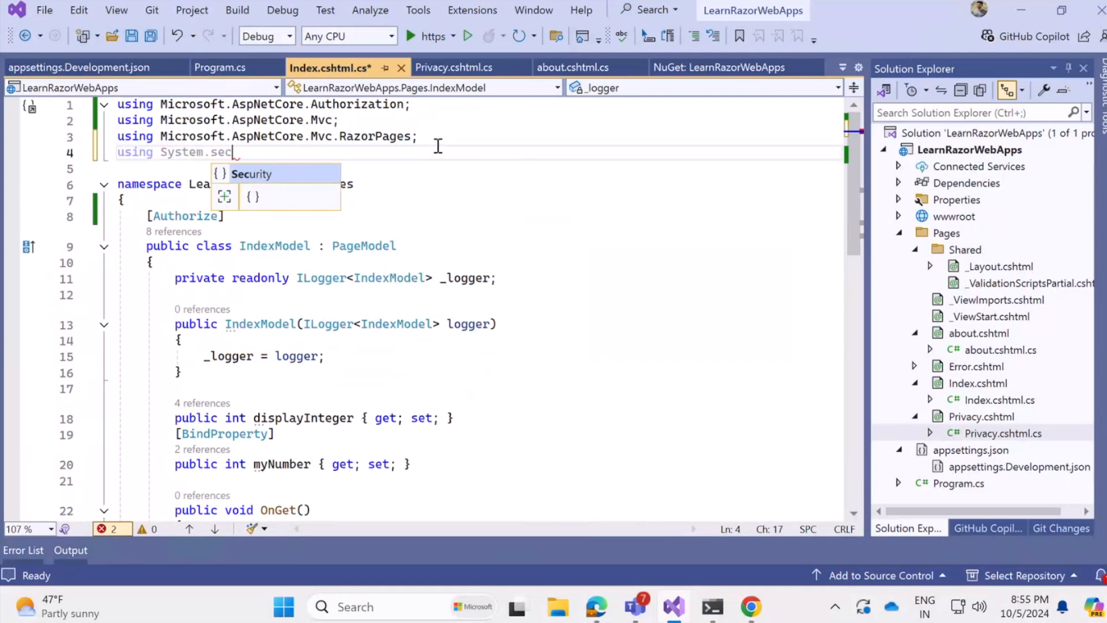
key(Tab)
text(.cl)
key(Tab)
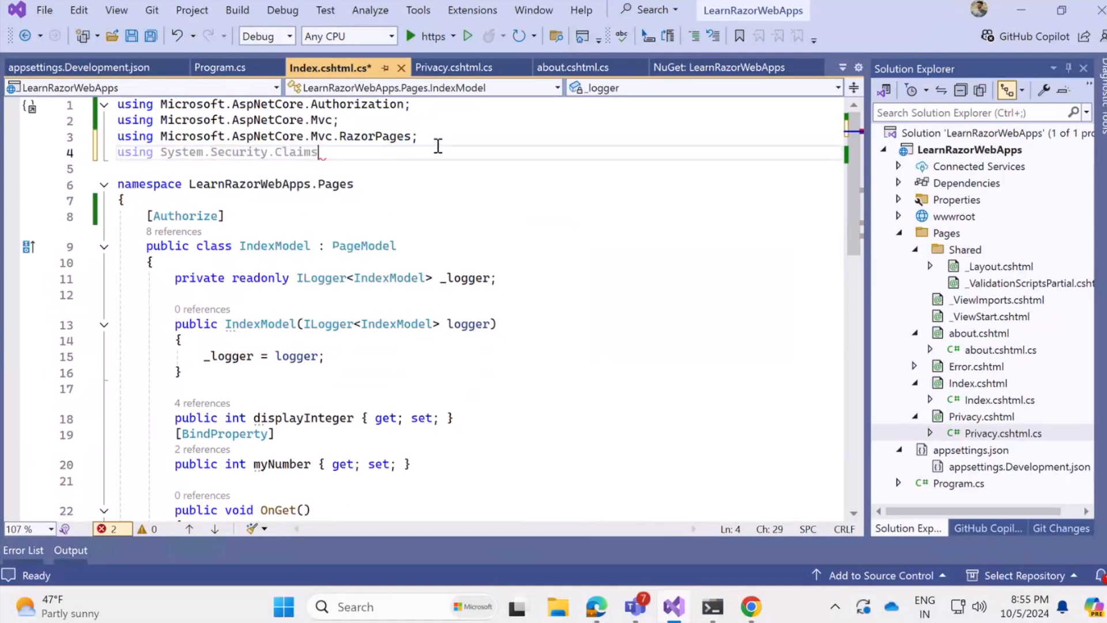
text(;)
scroll(268, 355, down, 1)
- Declare a public string username property with a private setter below the logger field and save
click(517, 238)
key(Return)
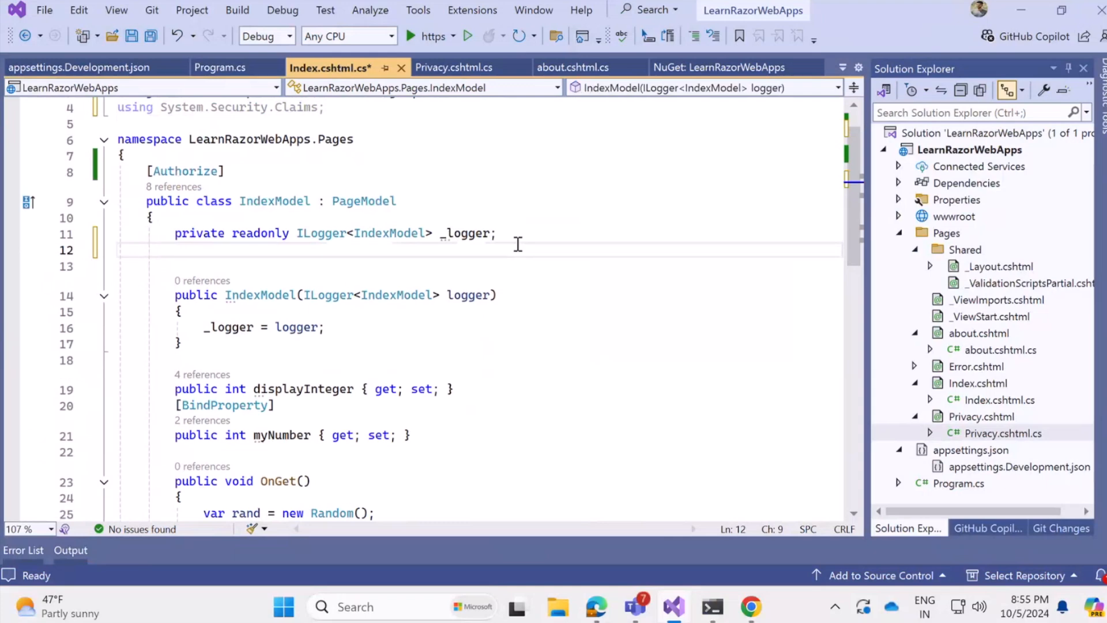
text(p)
key(BackSpace)
key(Return)
text(prei)
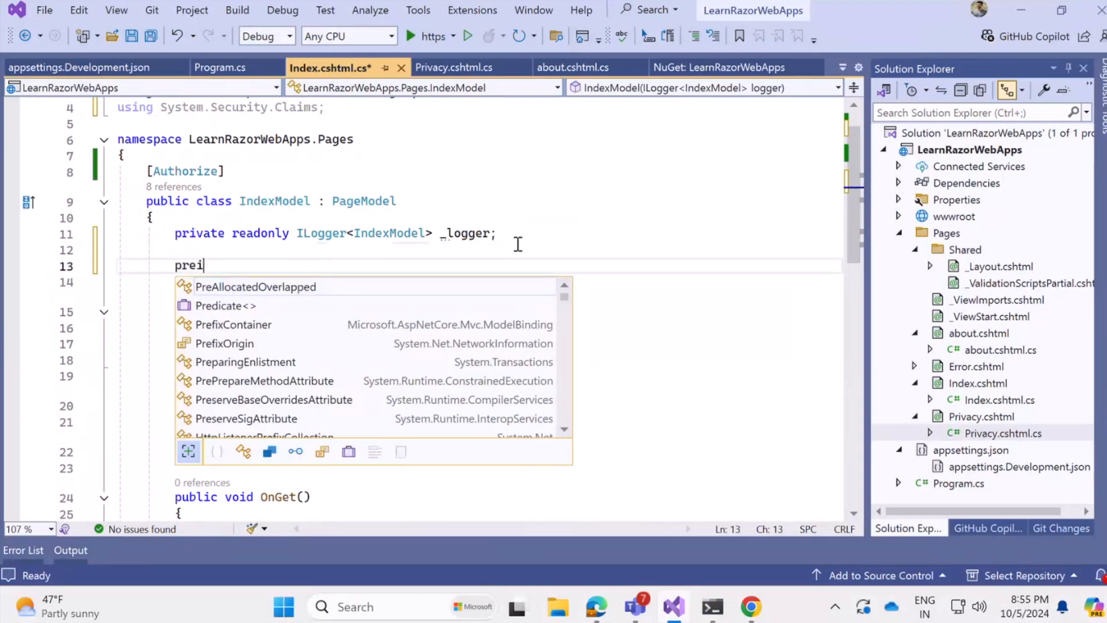
text(v)
key(BackSpace)
key(BackSpace)
key(BackSpace)
text(iva)
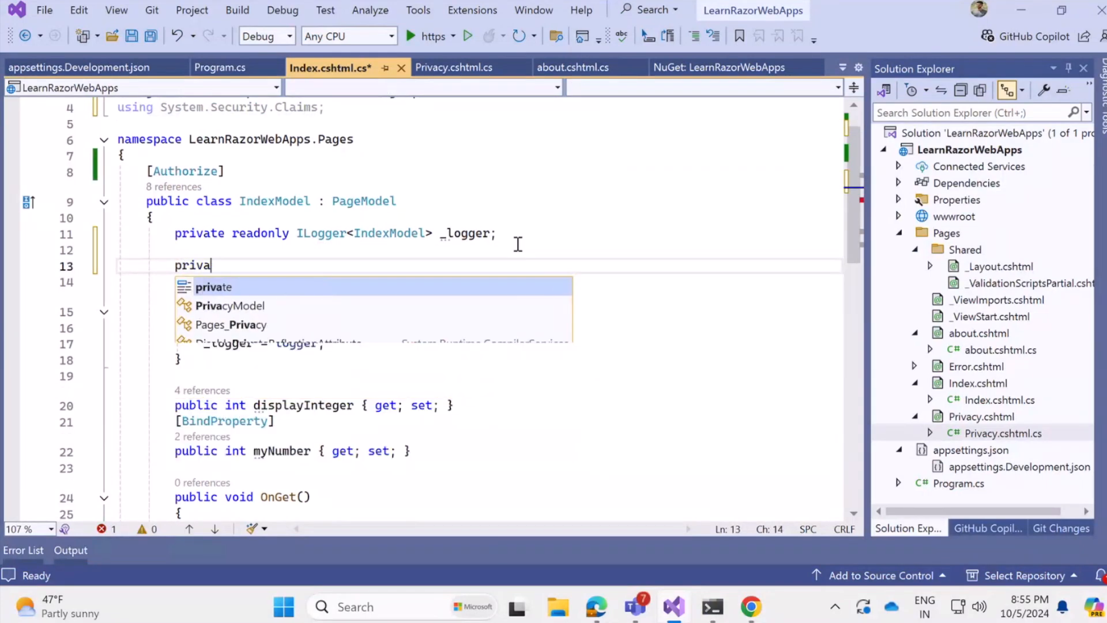
text(te string )
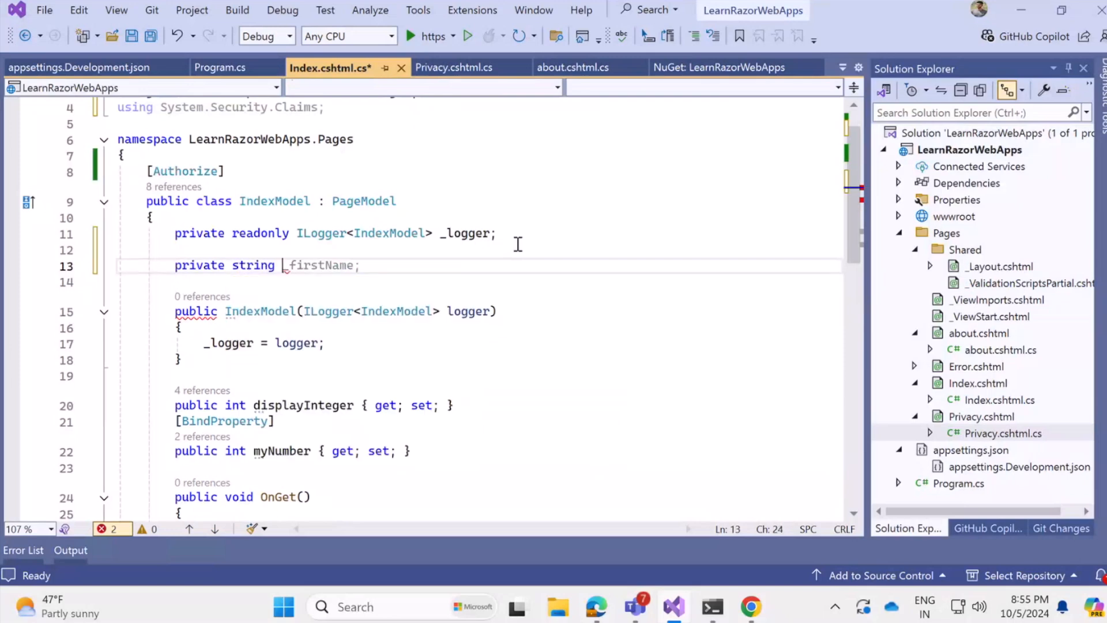
text(username)
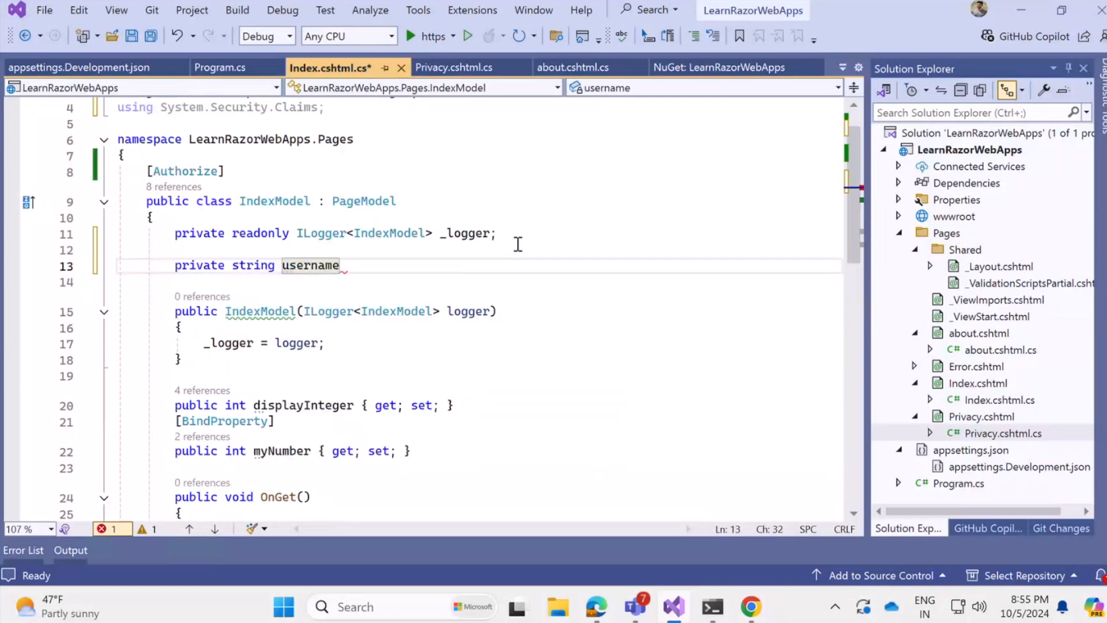
text( =)
key(BackSpace)
key(BackSpace)
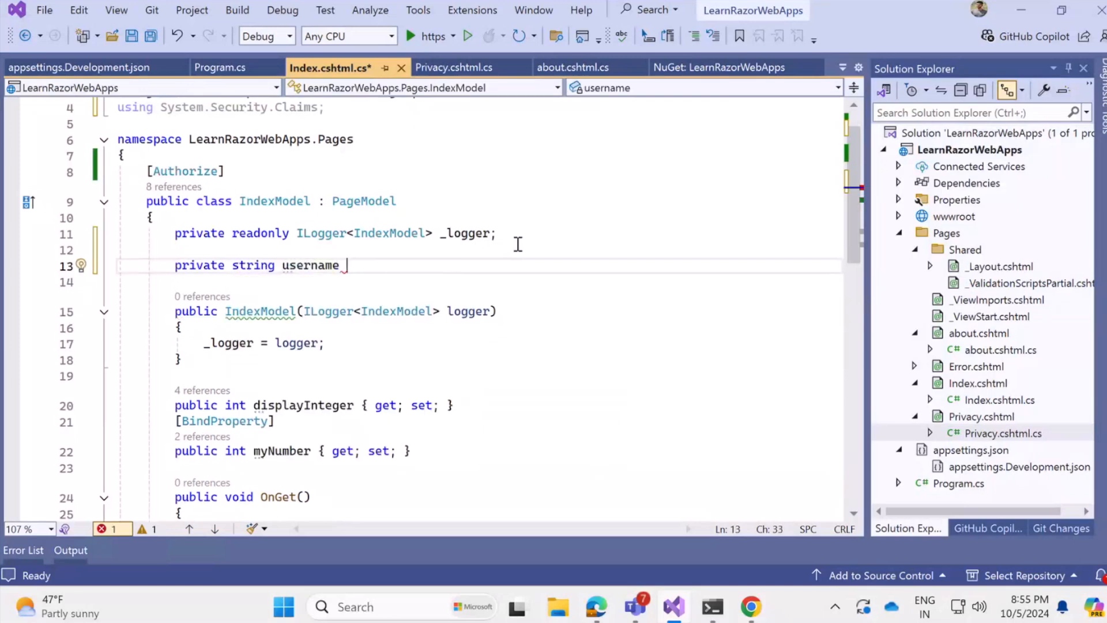
text({ getr)
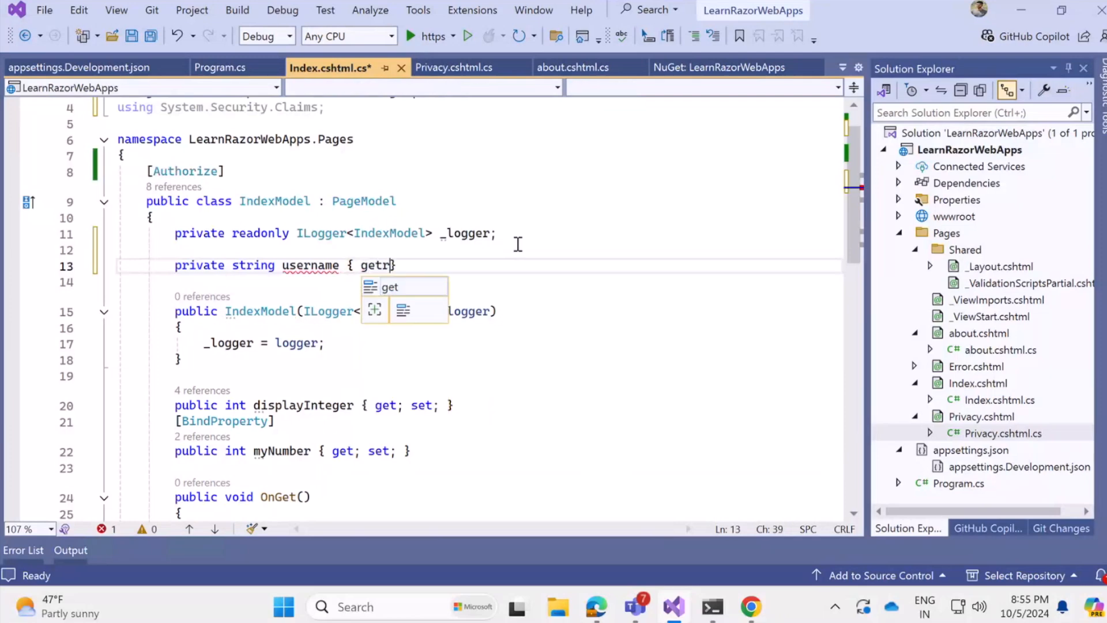
key(BackSpace)
text(; )
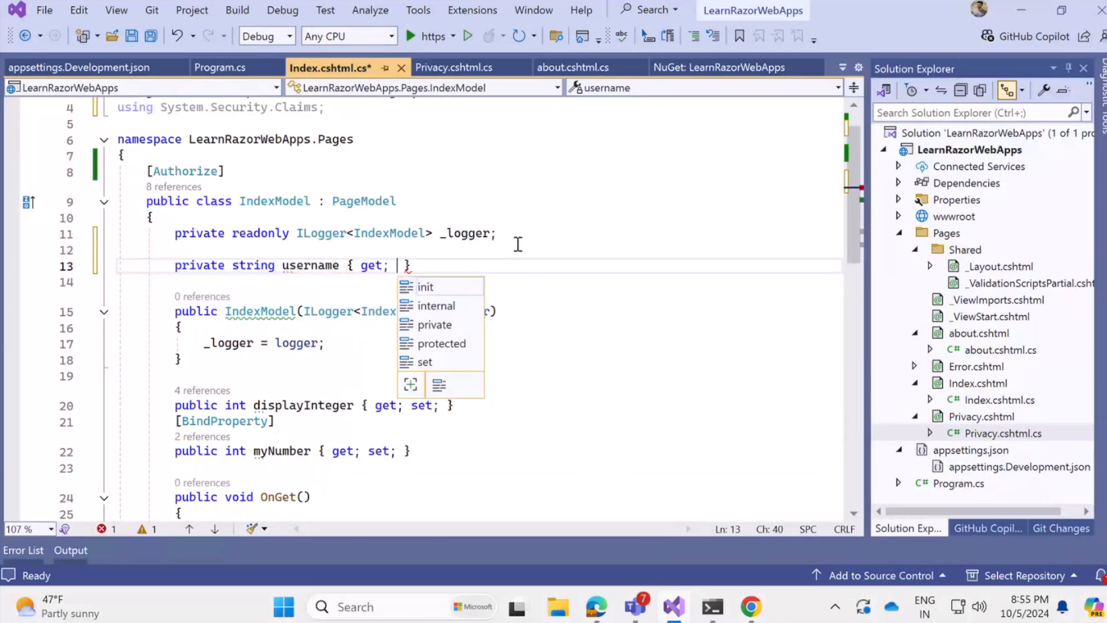
text(set;)
key(End)
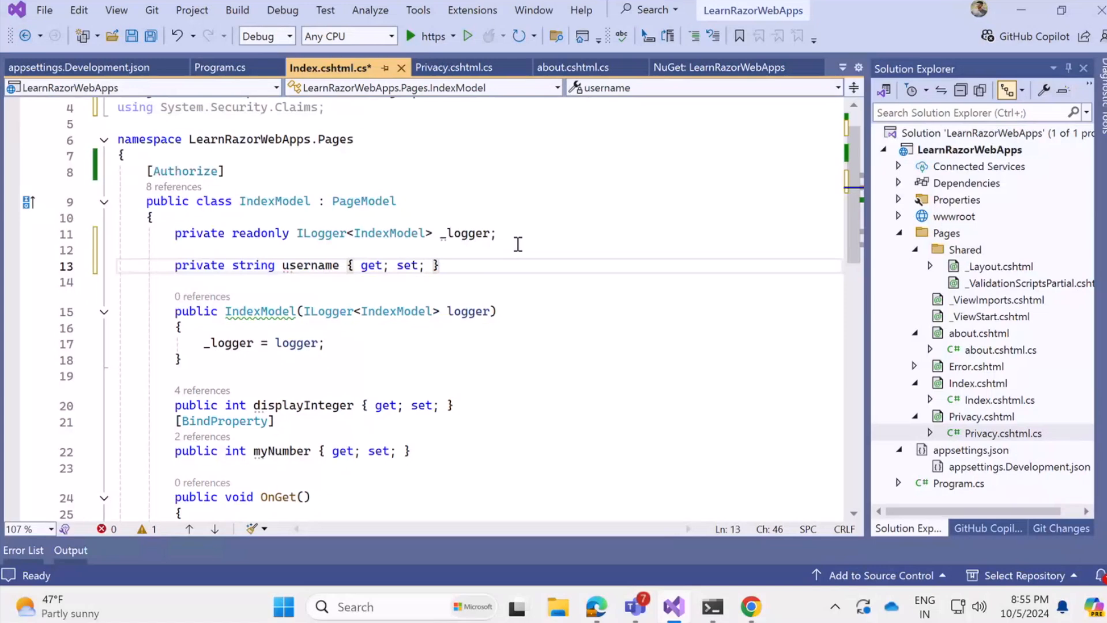
key(Return)
key(ctrl+z)
click(405, 286)
key(ctrl+s)
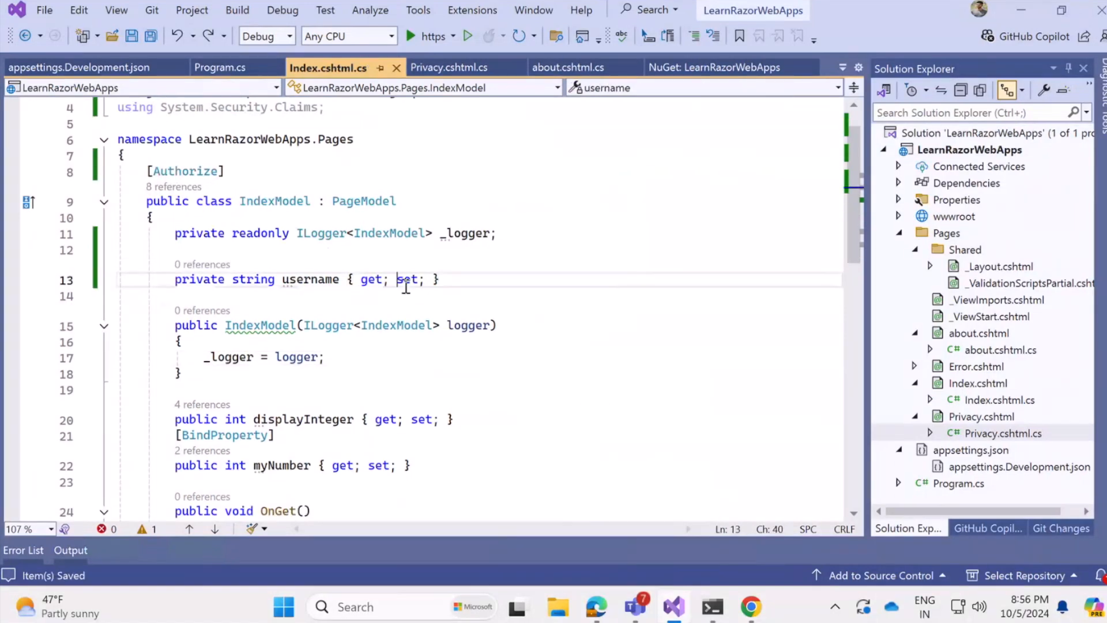
text(private)
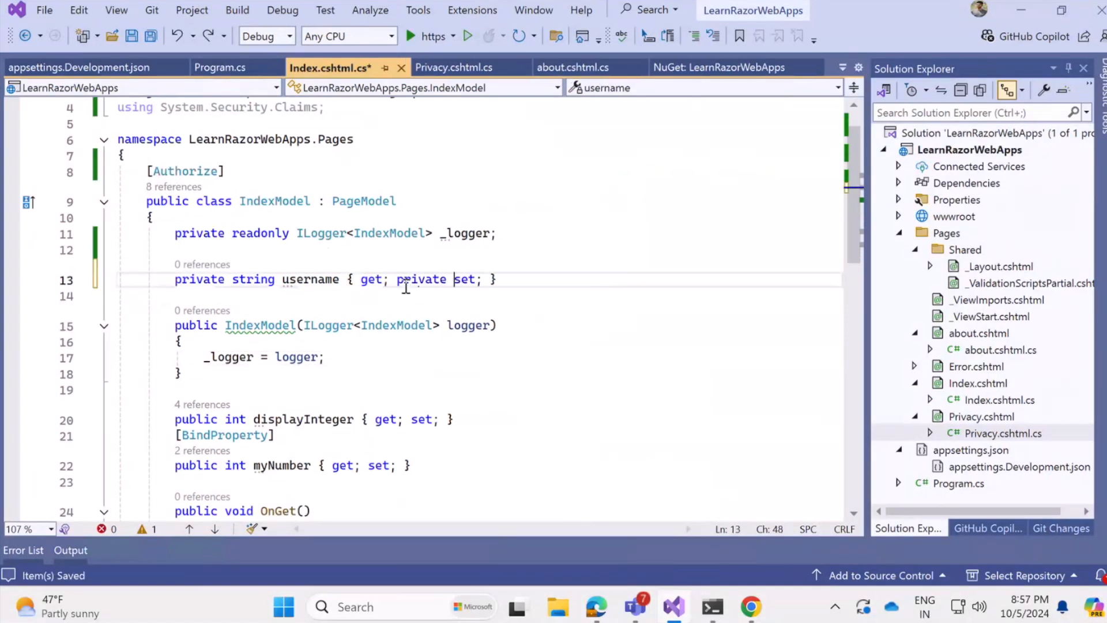
double_click(309, 279)
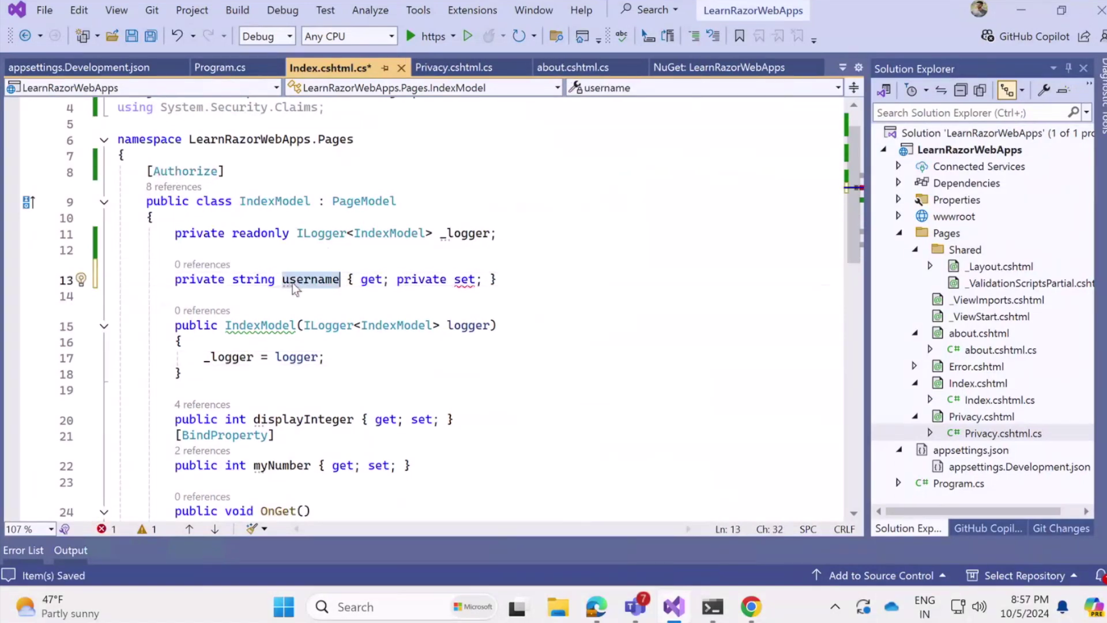
click(559, 396)
scroll(558, 398, down, 4)
scroll(559, 398, down, 2)
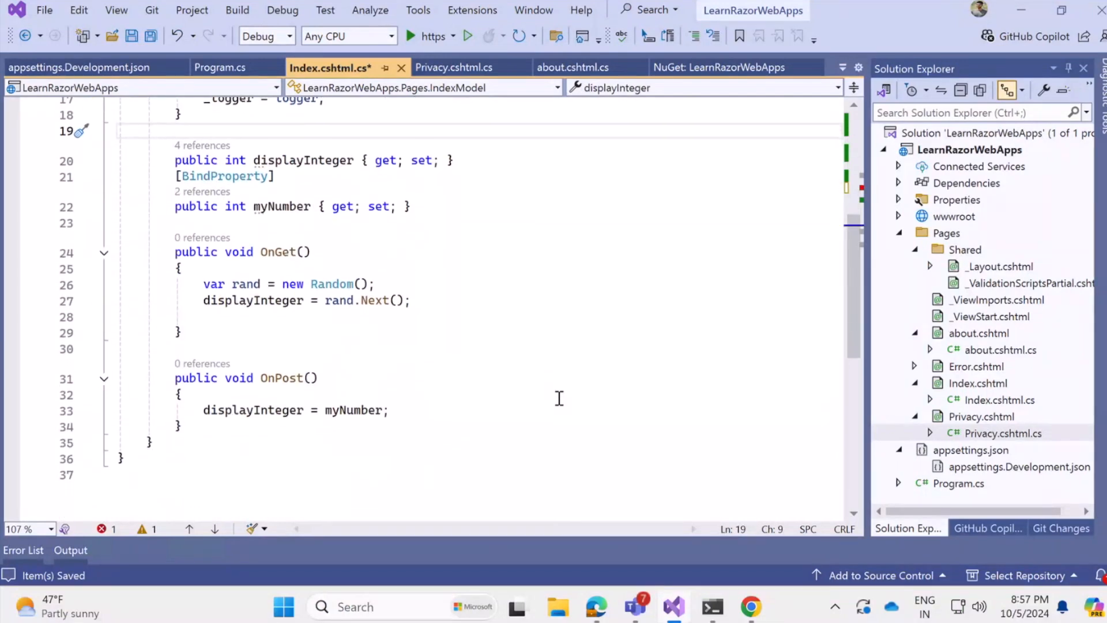
scroll(559, 399, up, 3)
- Open an if (User.Identity.IsAuthenticated) block at the top of OnGet
click(456, 415)
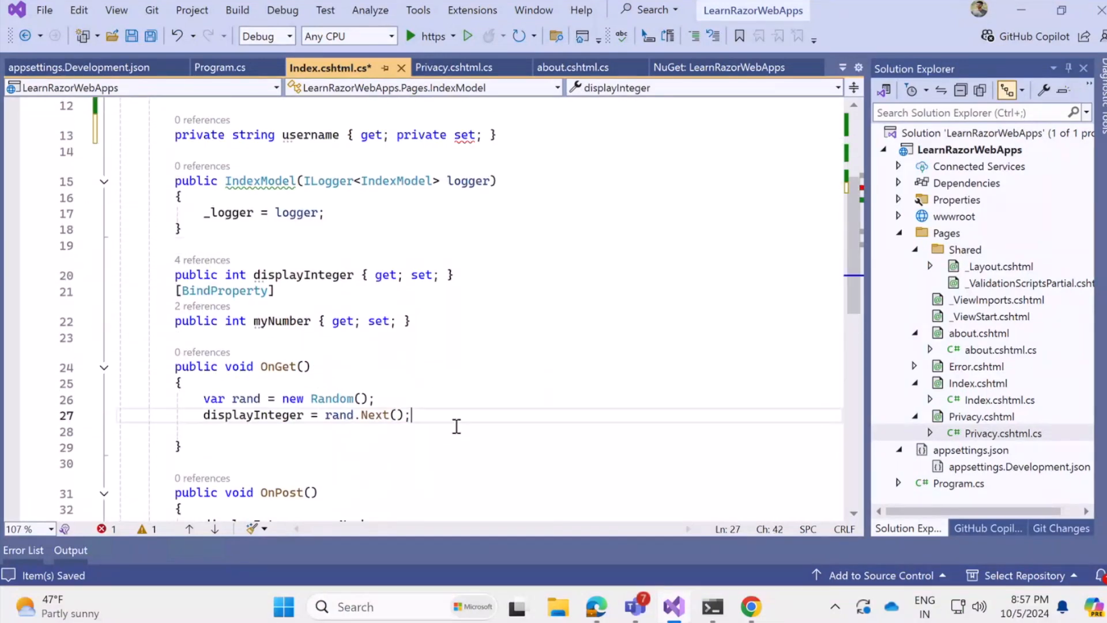
key(Return)
key(Return)
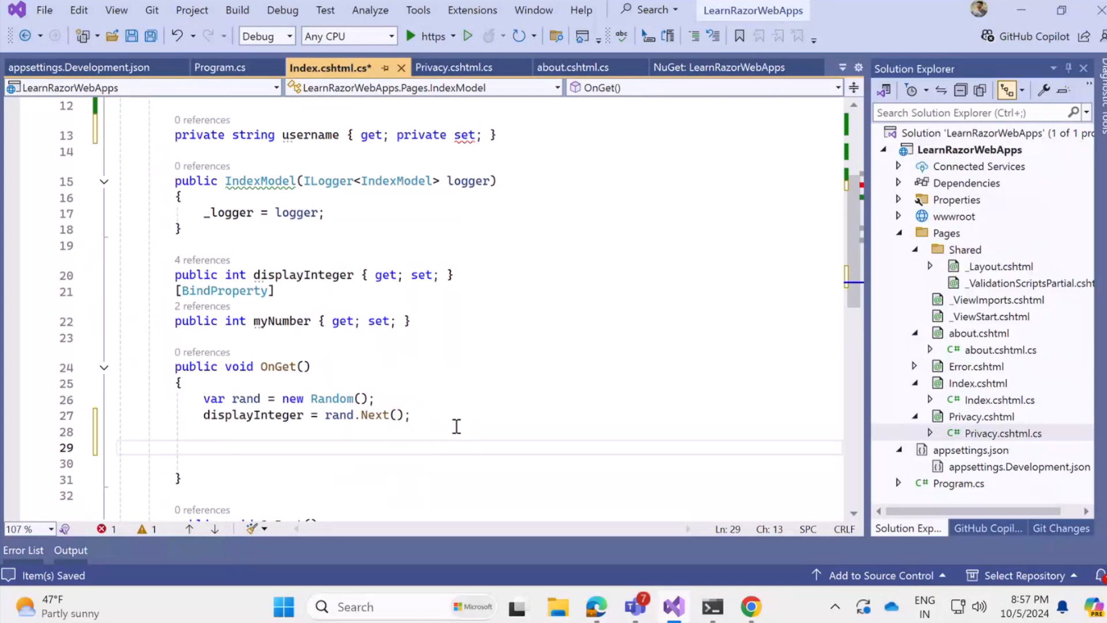
key(BackSpace)
key(BackSpace)
key(Up)
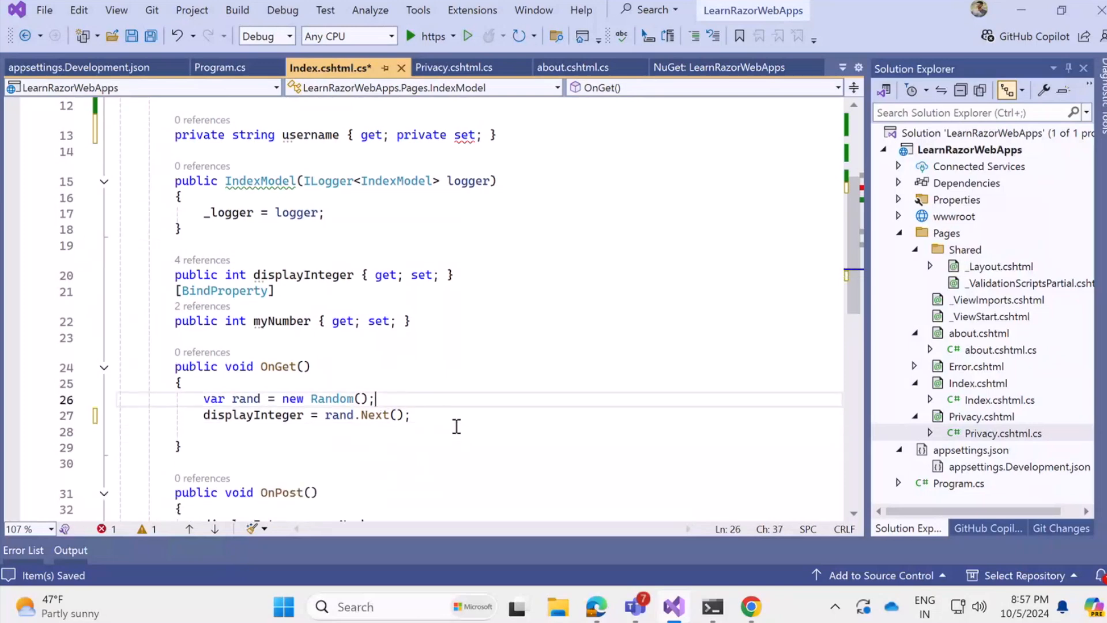
key(Down)
key(Down)
key(Home)
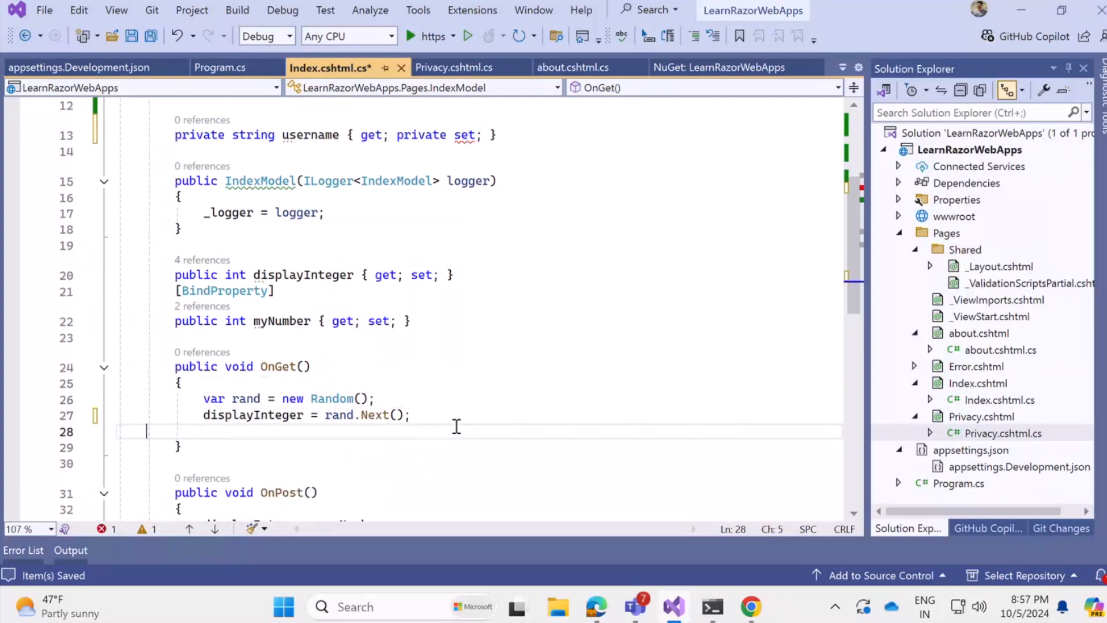
key(ctrl+z)
key(ctrl+z)
key(ctrl+z)
key(ctrl+z)
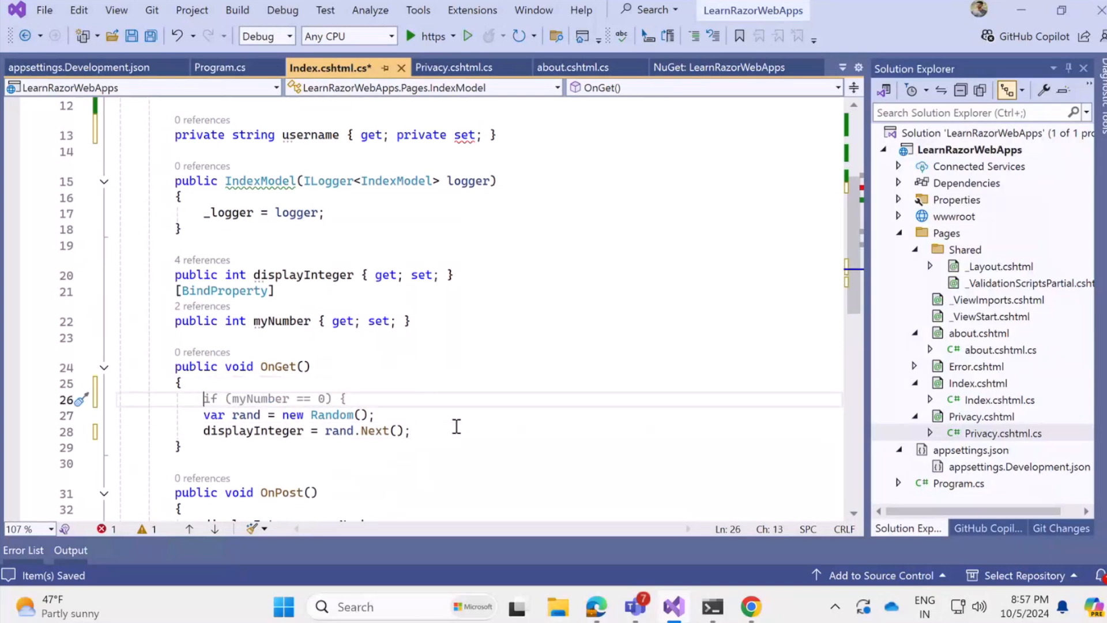
text(if (U)
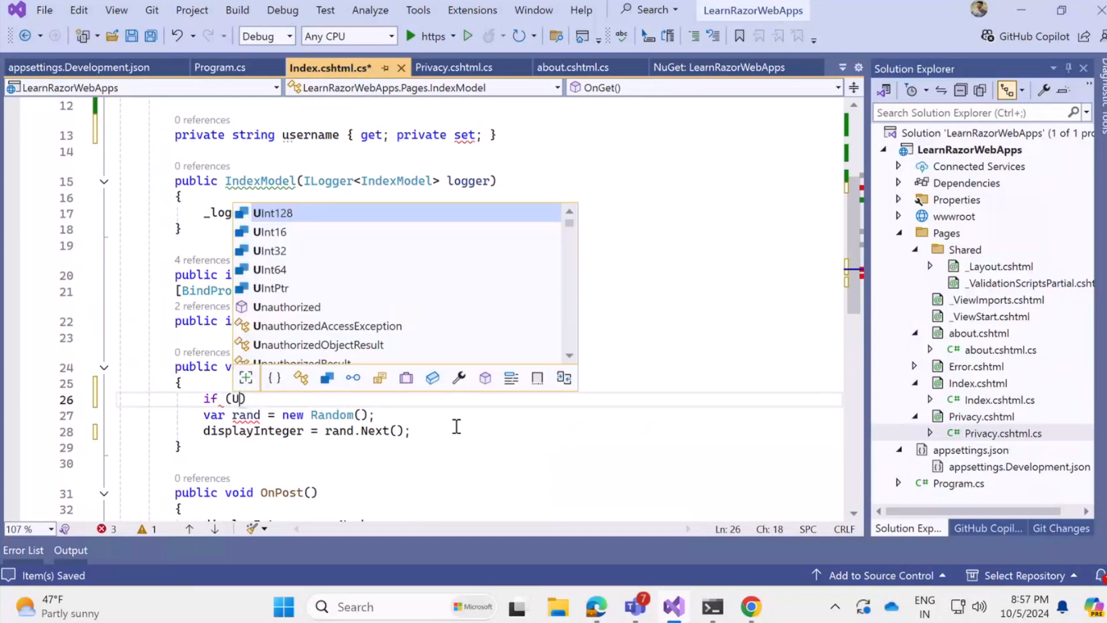
text(ser.)
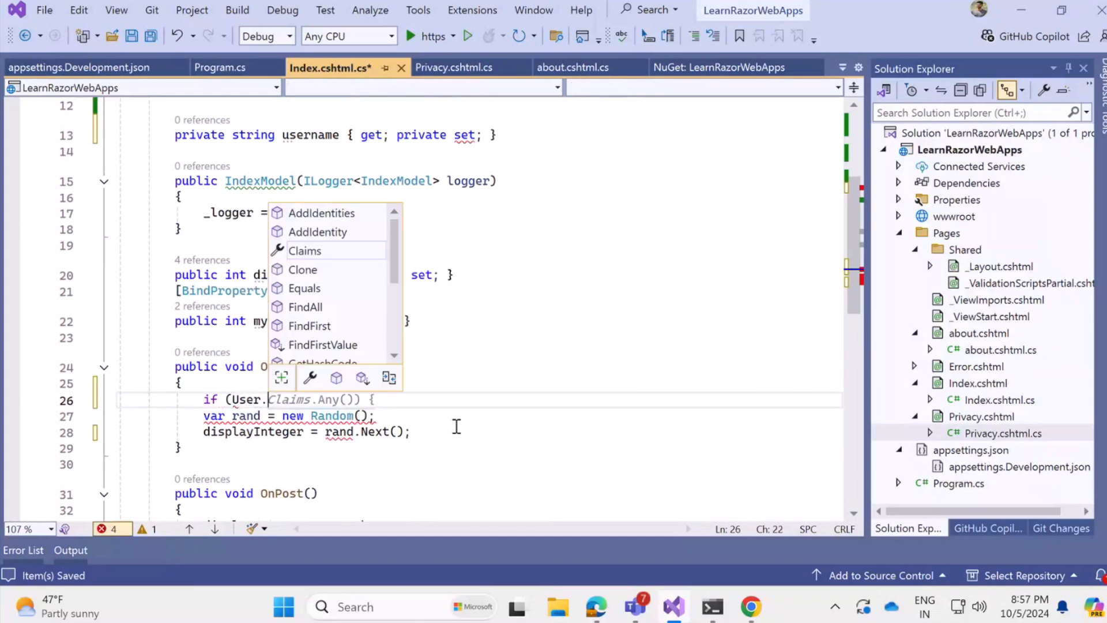
text(Ident)
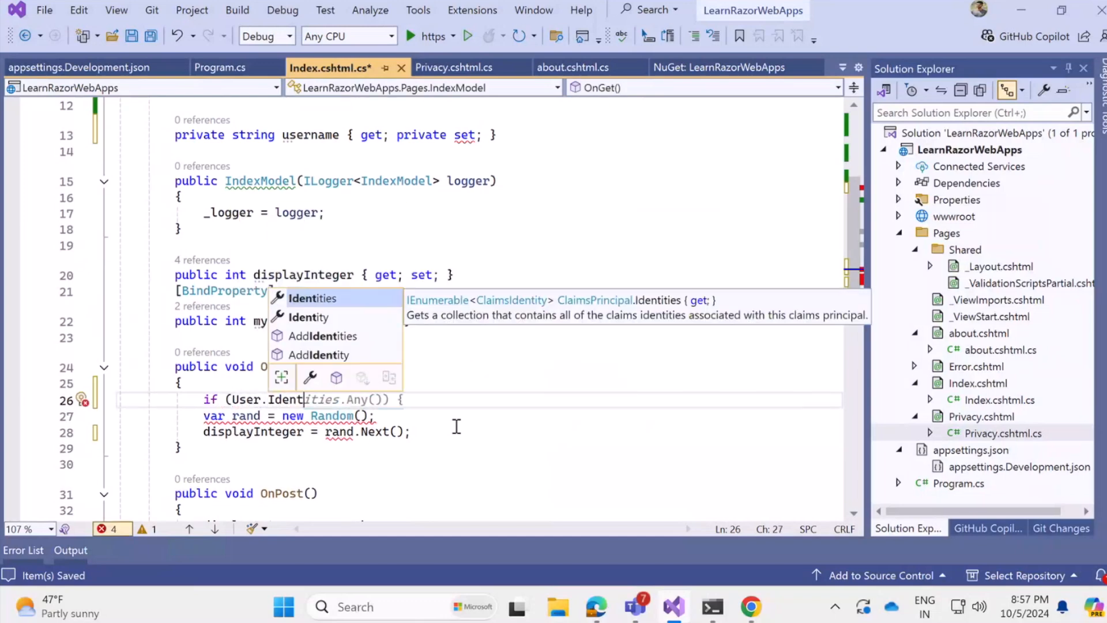
text(ity.I)
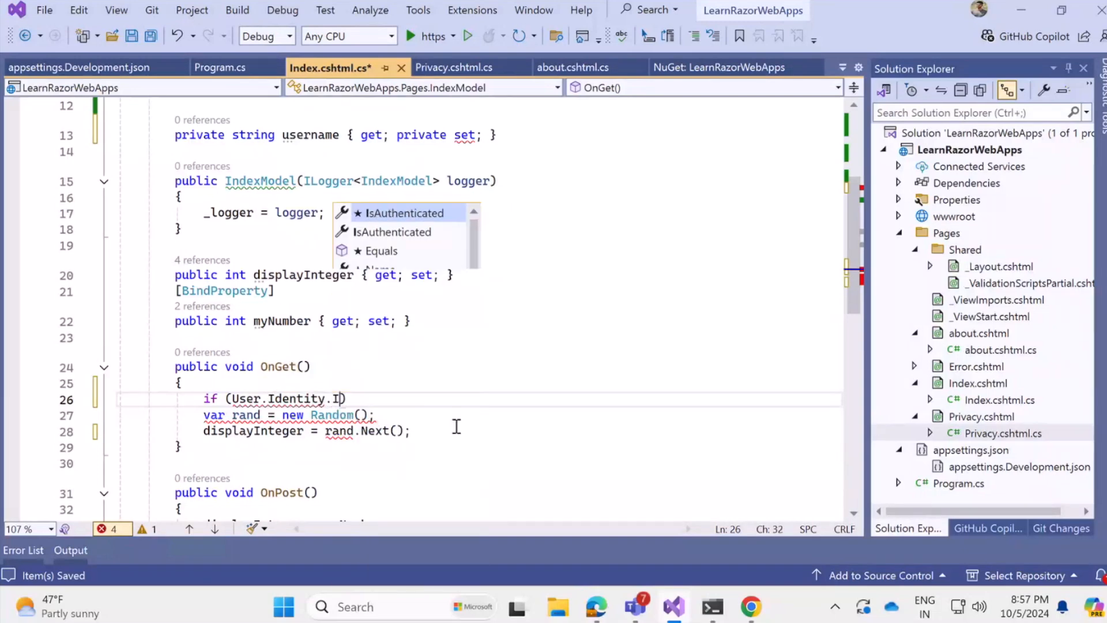
text(s)
key(Tab)
key(End)
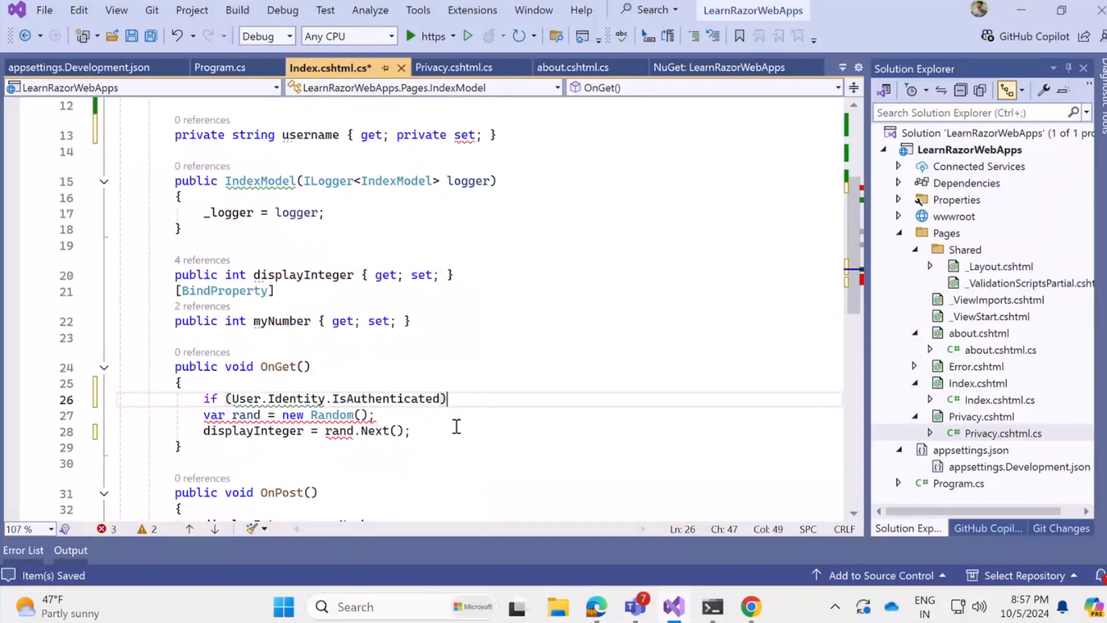
text({)
key(Return)
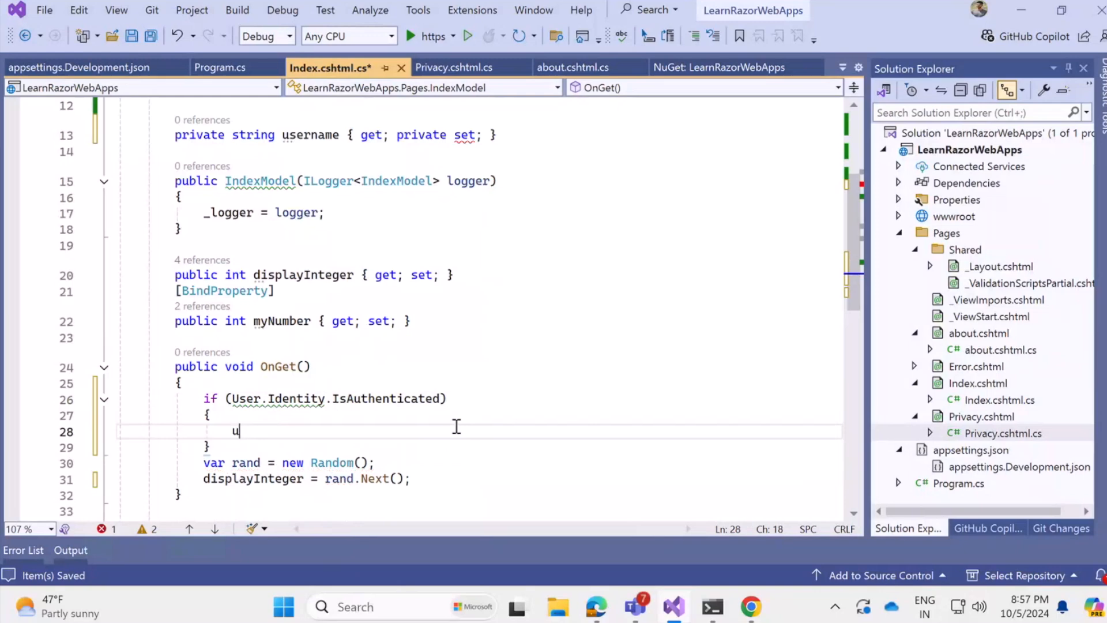
text(sername )
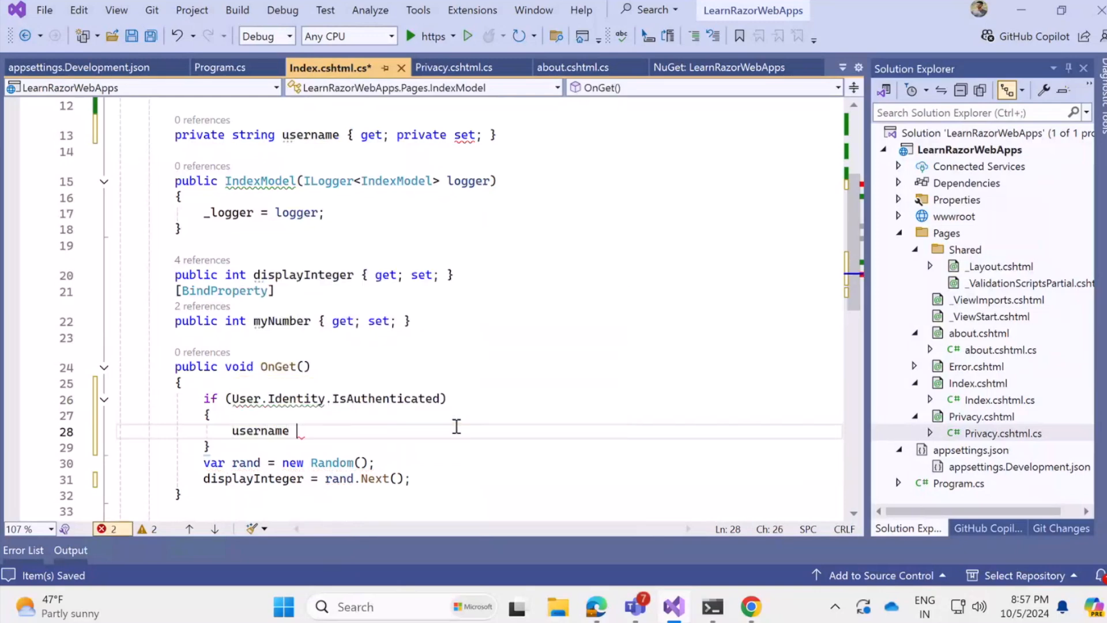
text(= U)
text(ser.Find)
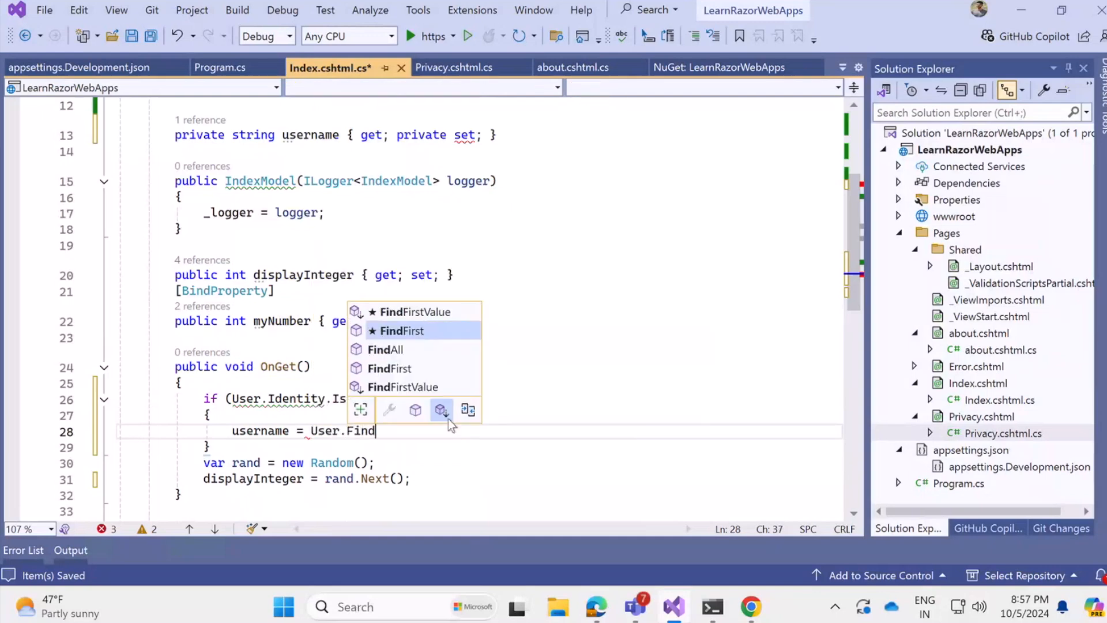
- Assign User.FindFirst(ClaimTypes.Name)?.Value to username inside the block and save
key(Tab)
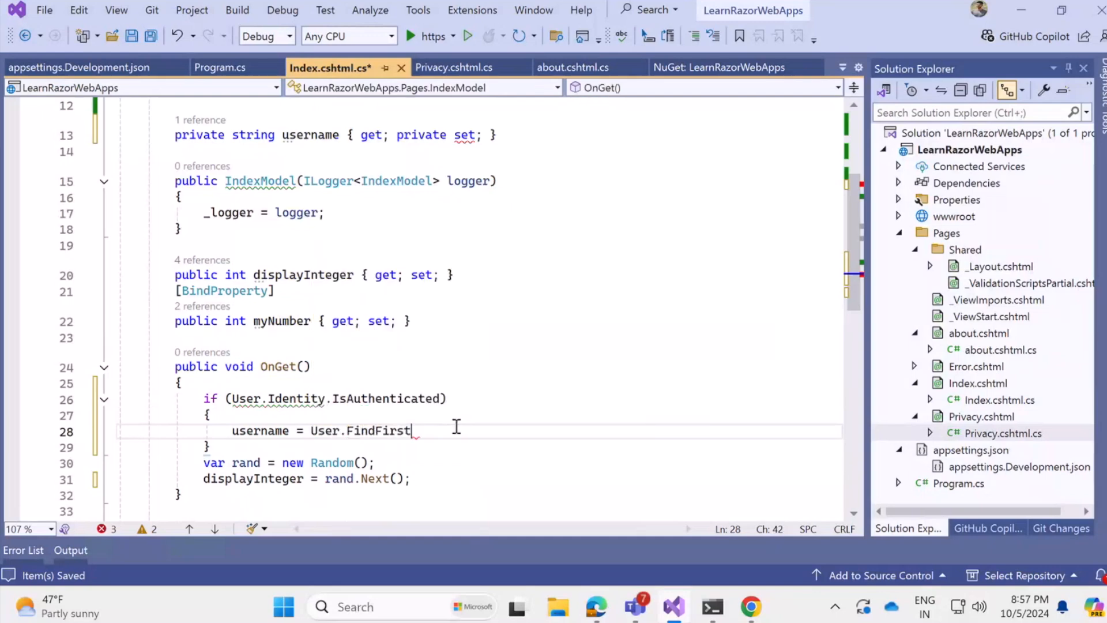
text((C)
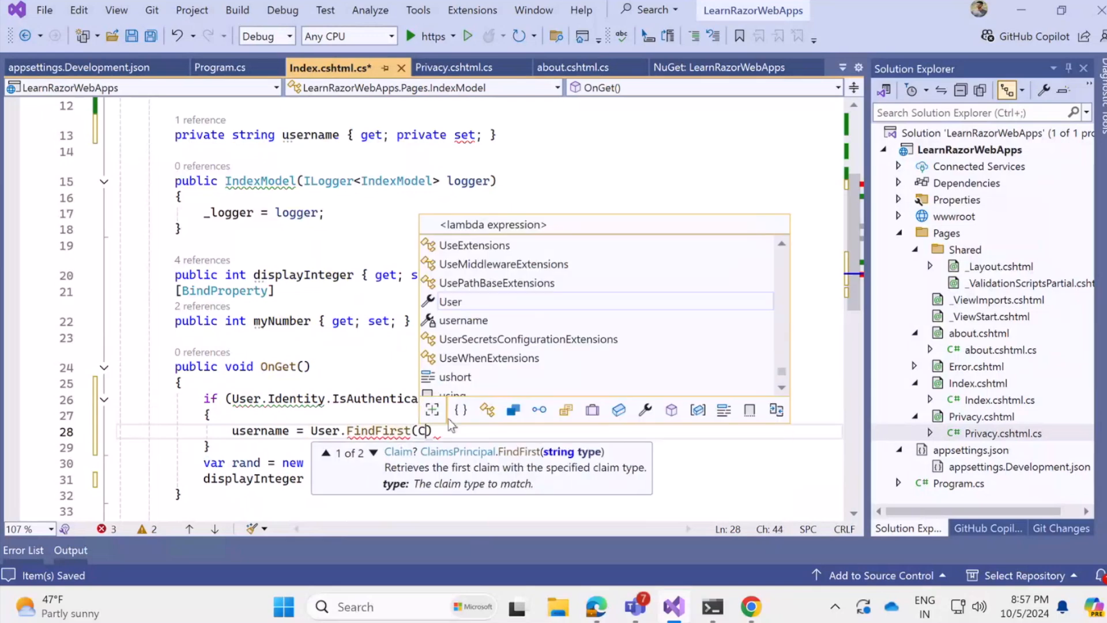
text(lai)
key(Down)
key(Down)
key(Down)
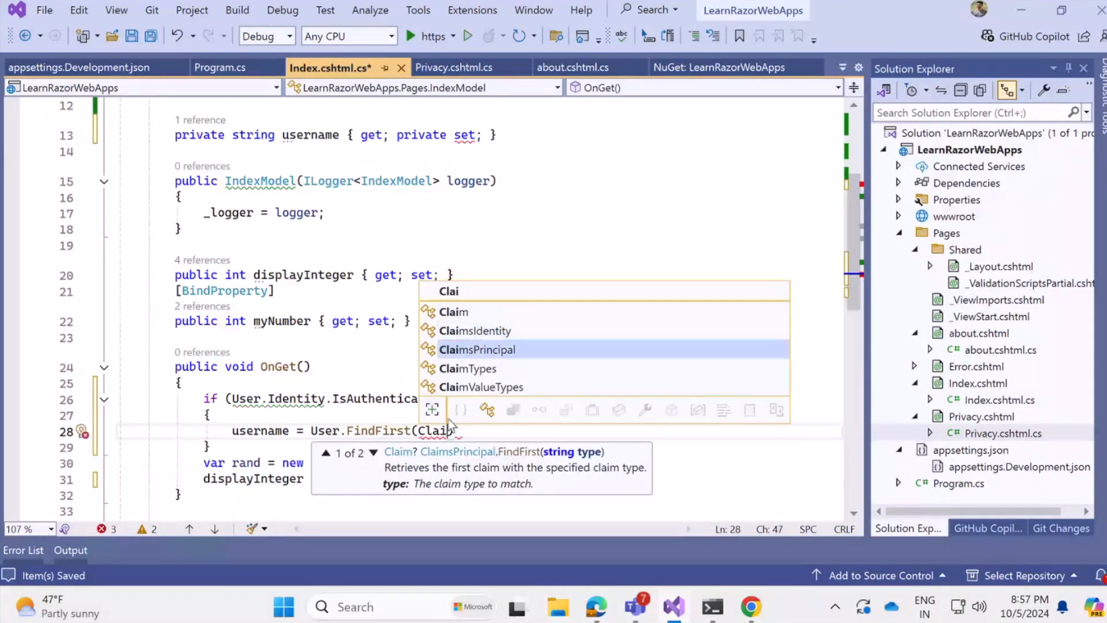
key(Tab)
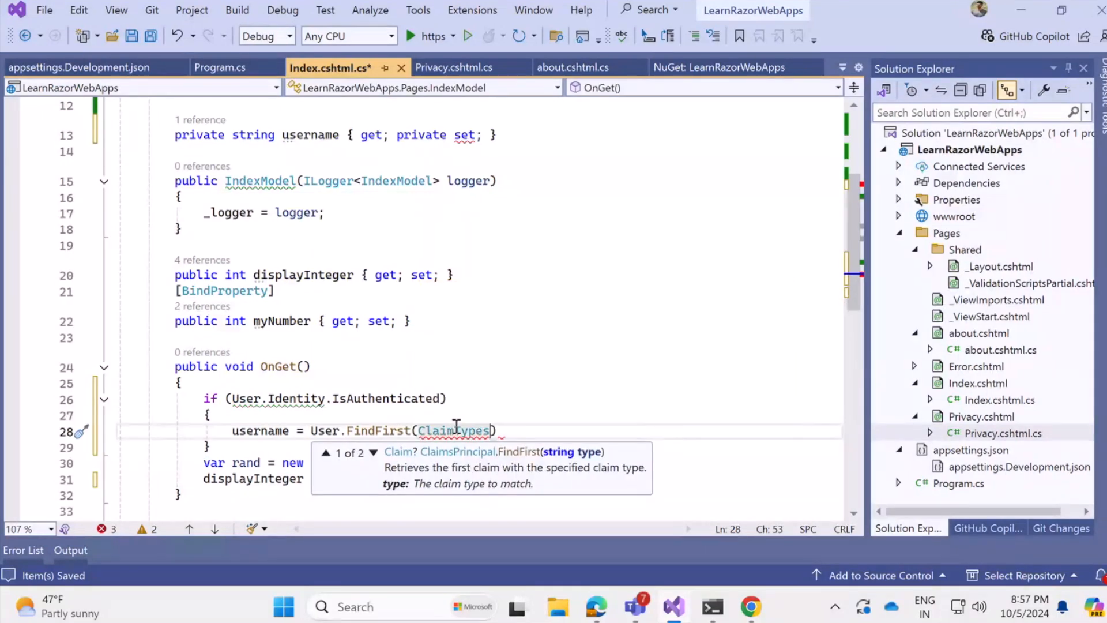
text(.N)
key(Tab)
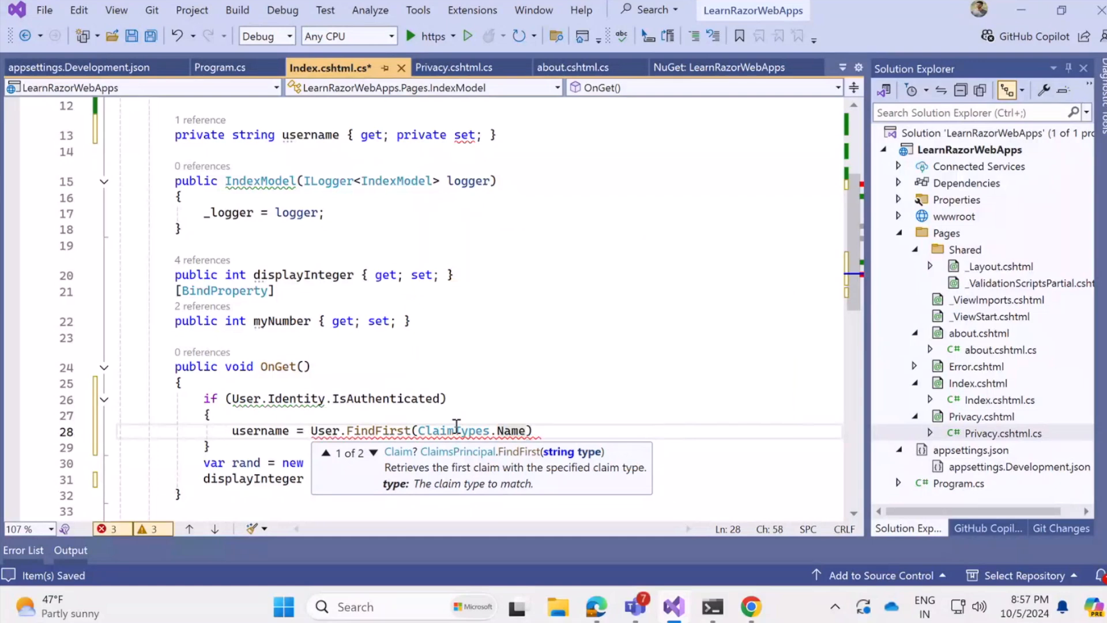
text())
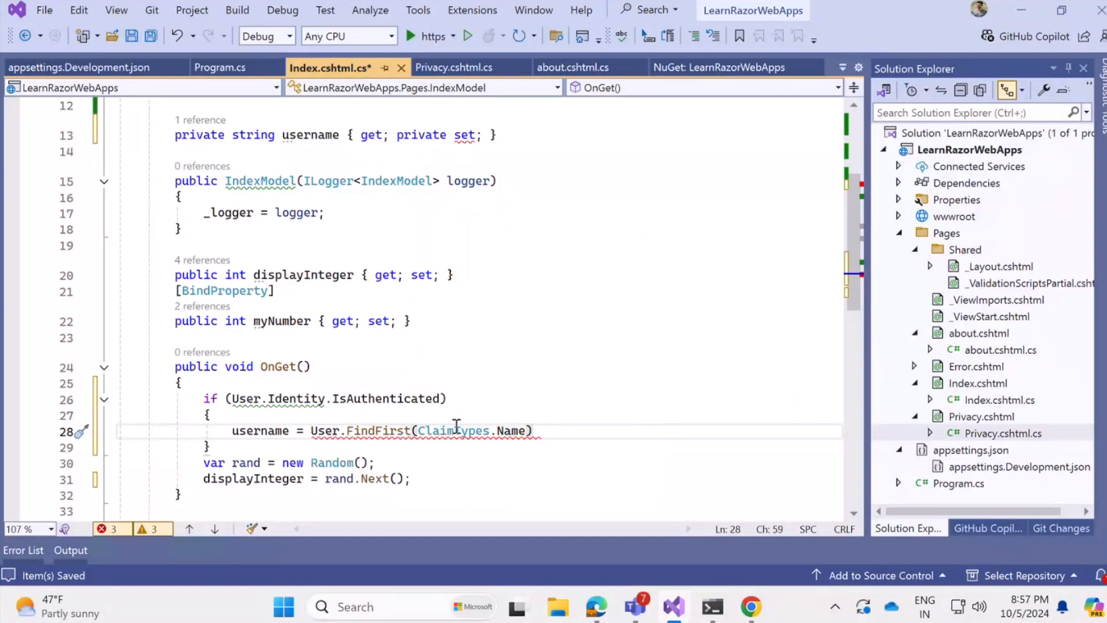
text(?.Val)
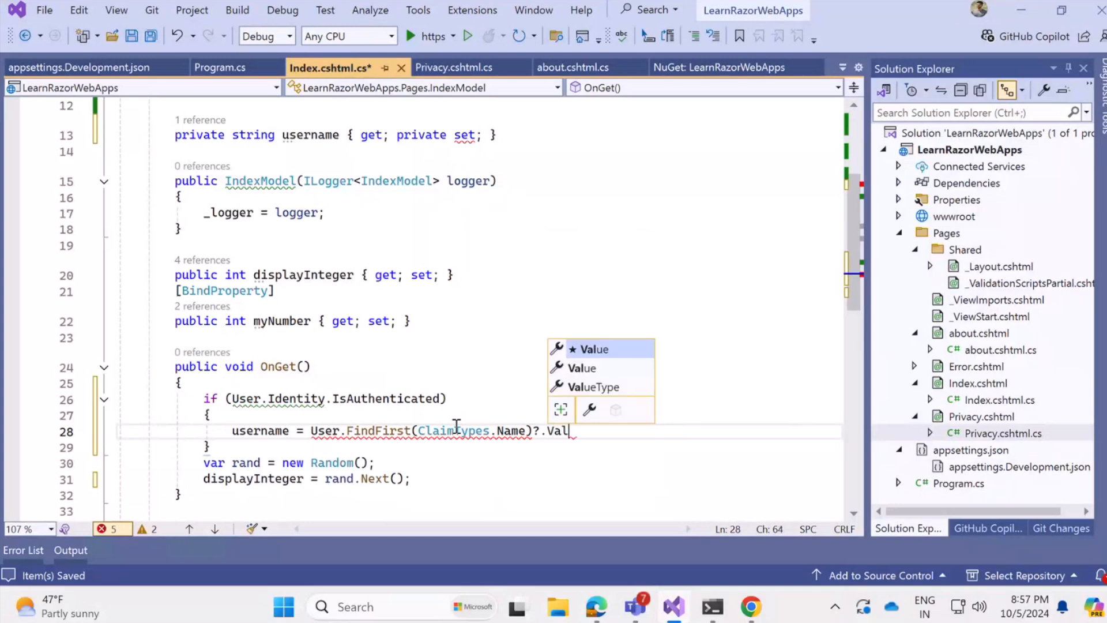
key(Tab)
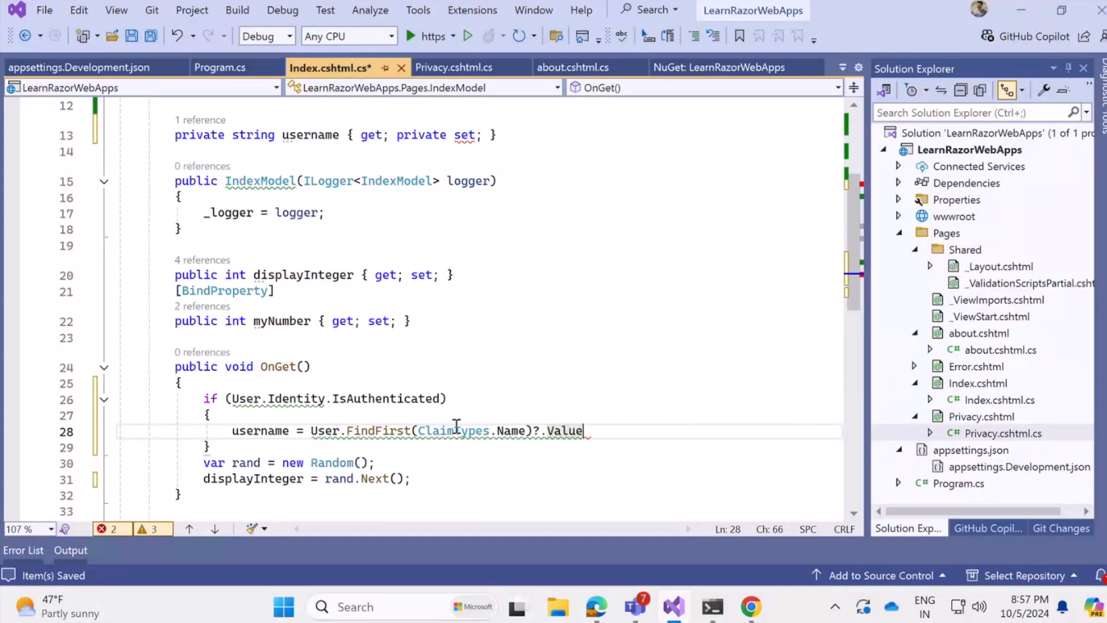
text(;)
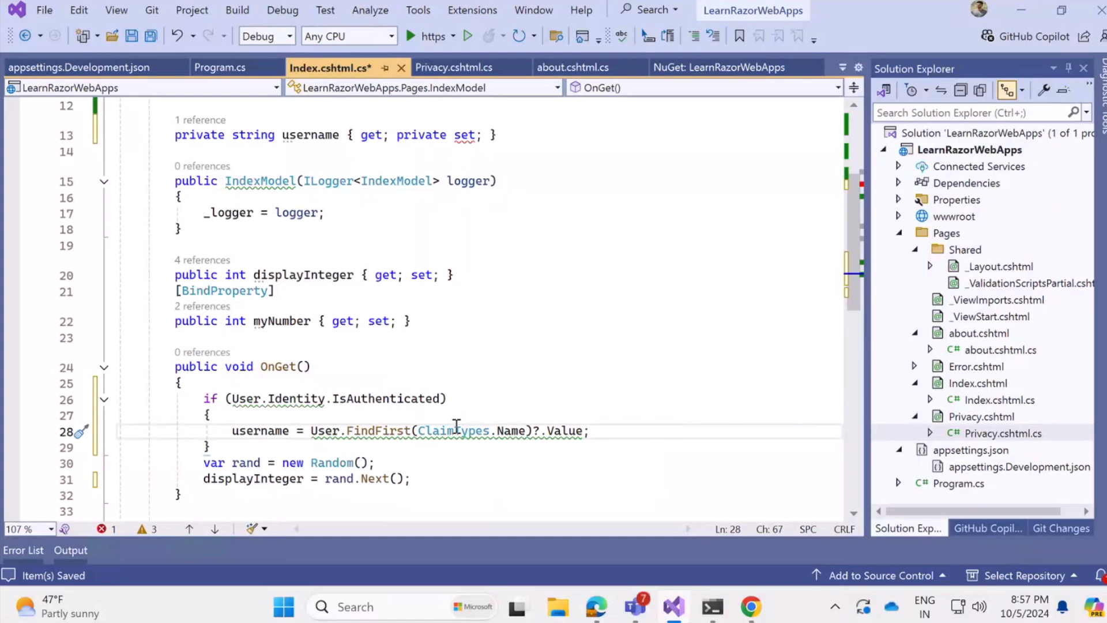
key(ctrl+s)
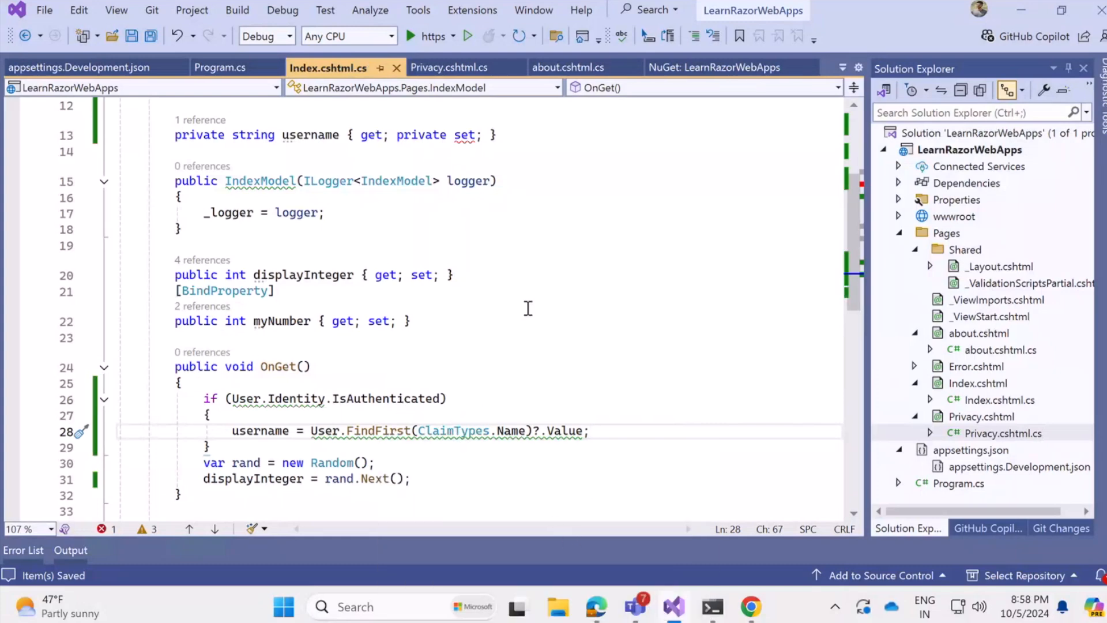
scroll(528, 308, up, 1)
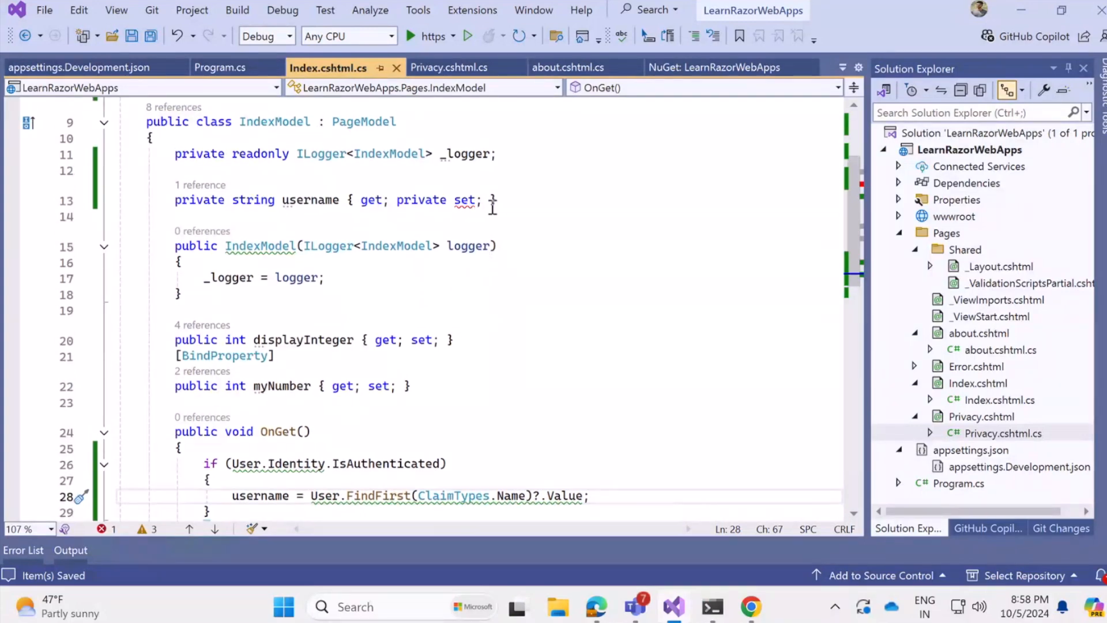
scroll(493, 205, down, 1)
- Review username's private setter, save Index.cshtml.cs, and select Index.cshtml in Solution Explorer
double_click(199, 151)
text(public)
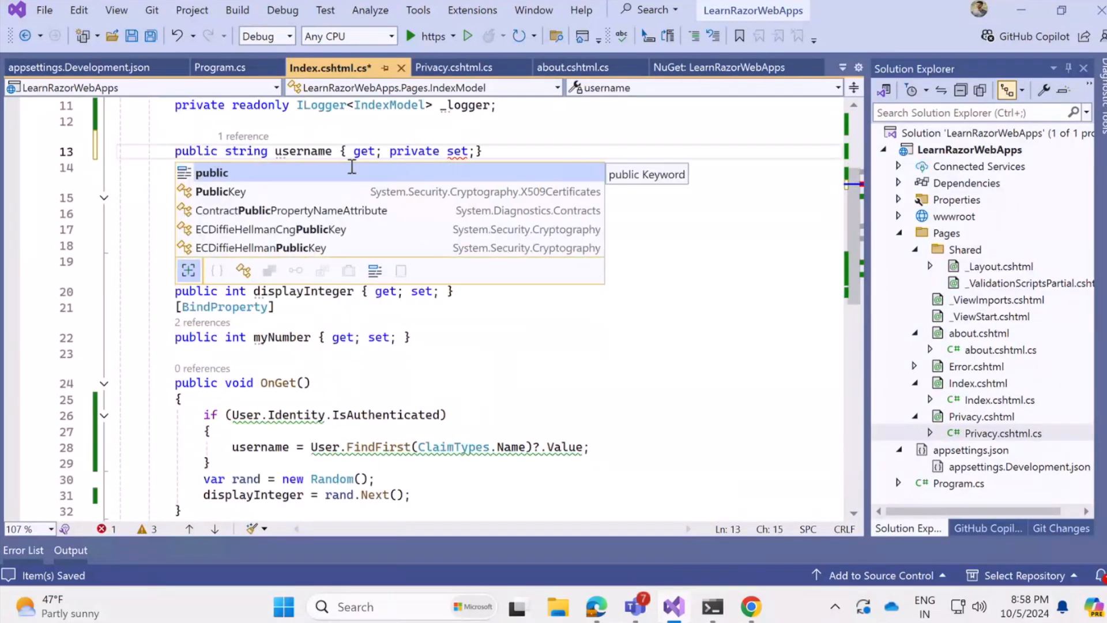
click(621, 414)
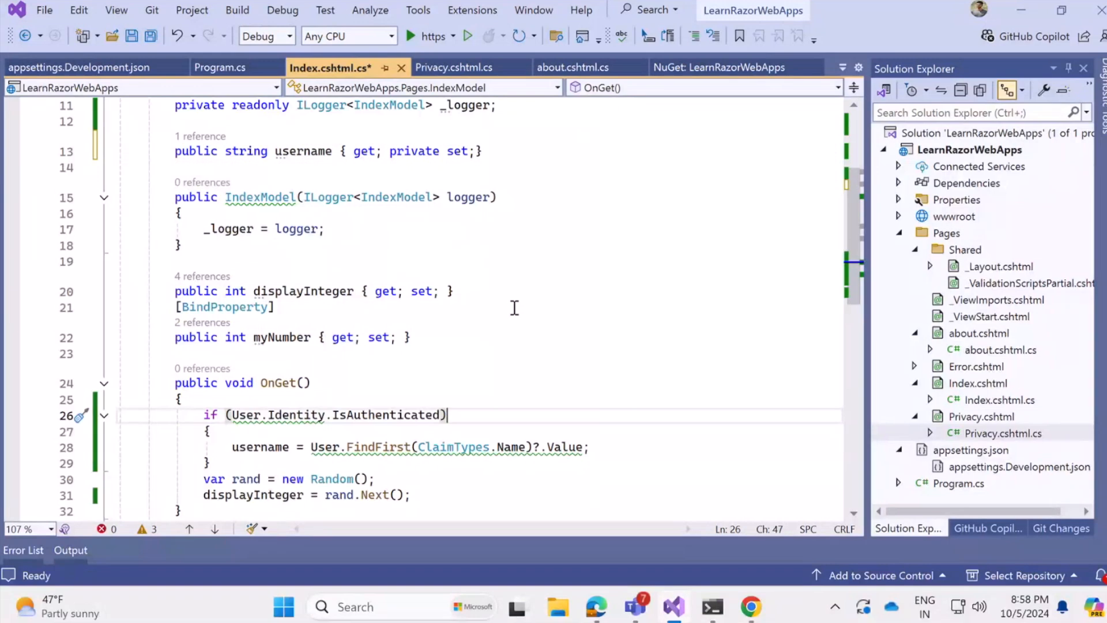
key(ctrl+s)
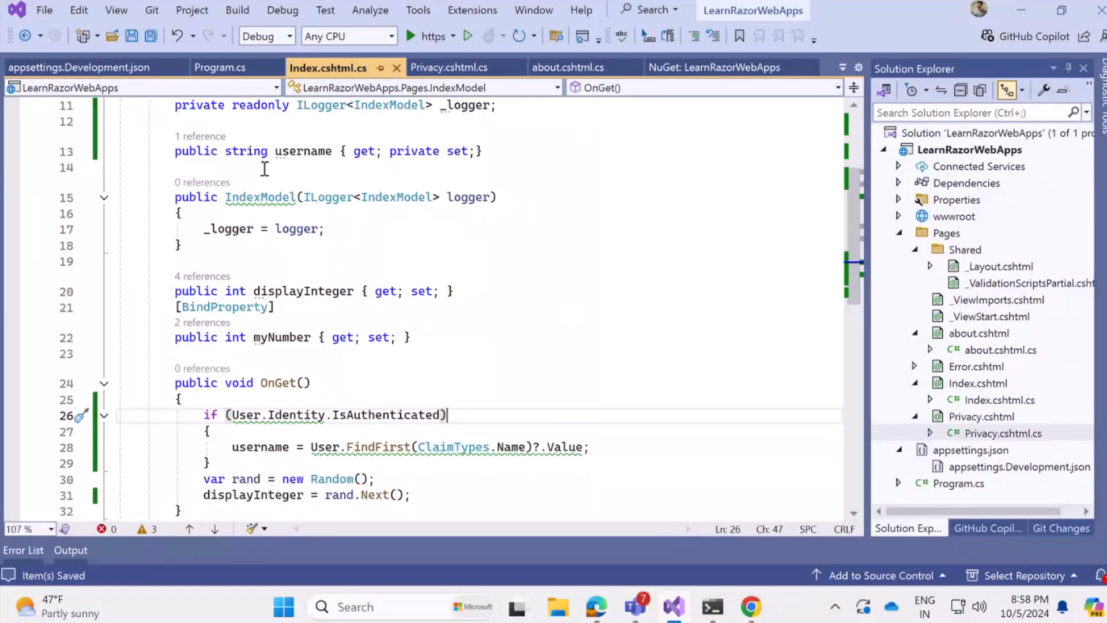
scroll(389, 260, up, 1)
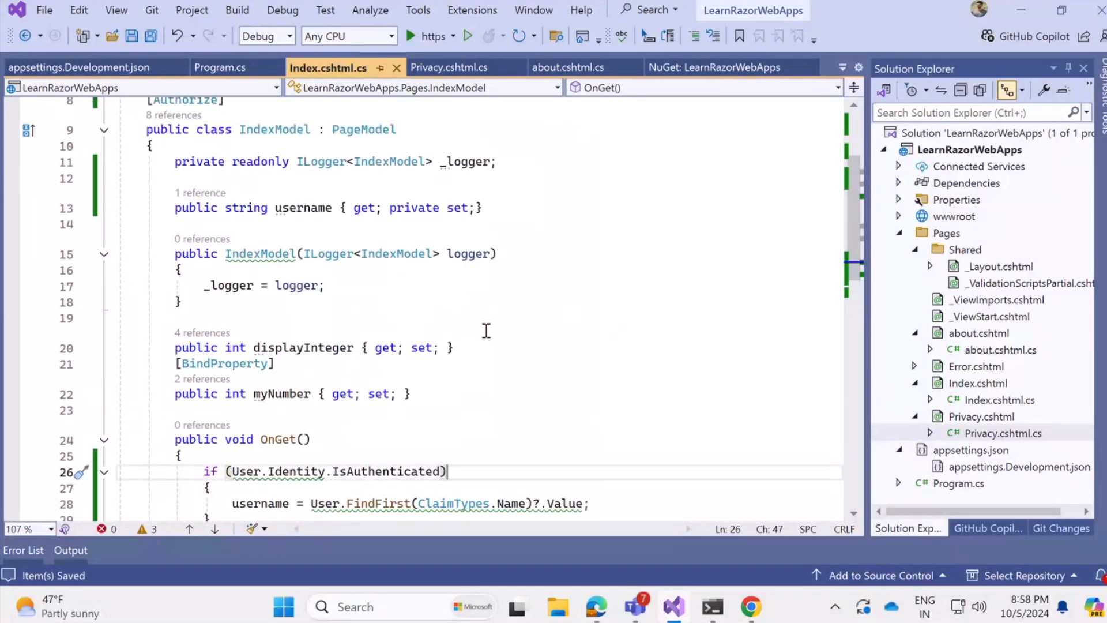
scroll(487, 332, down, 1)
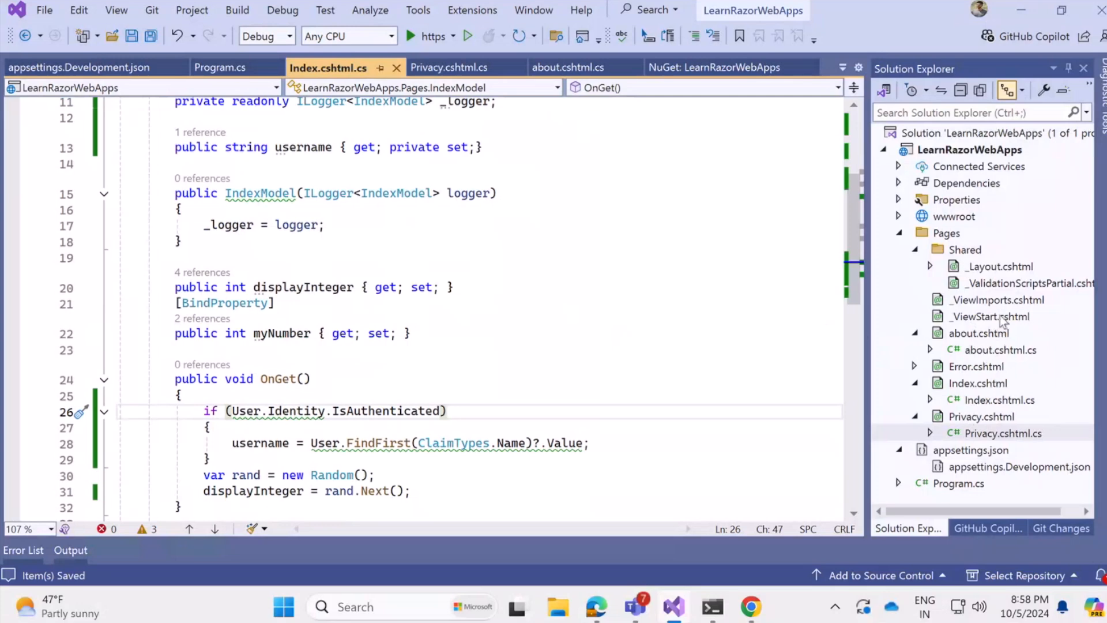
click(997, 384)
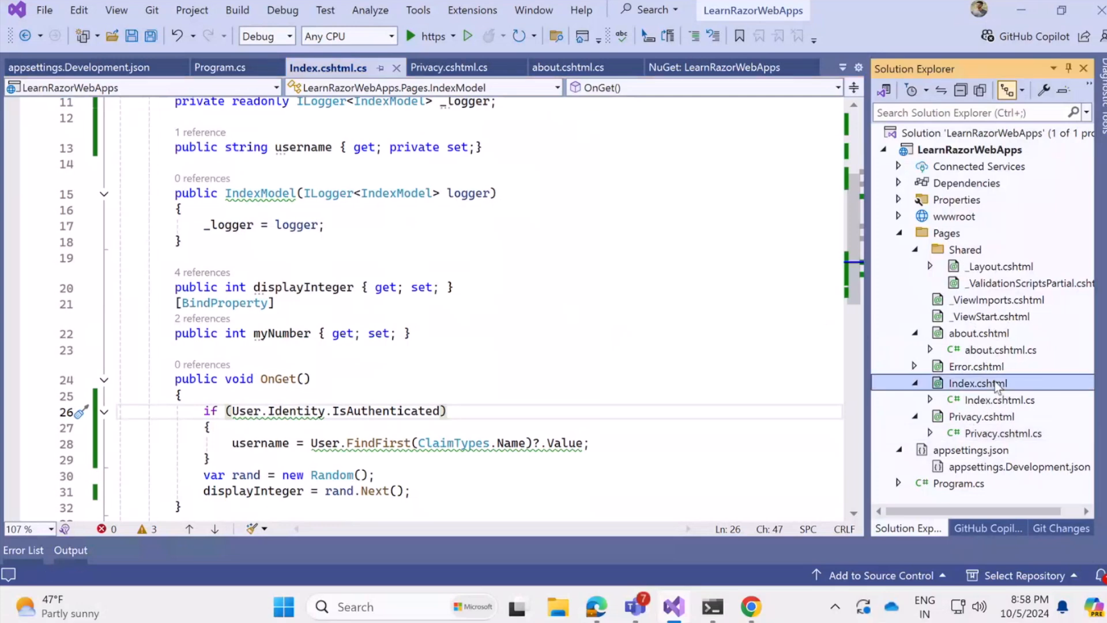
double_click(997, 384)
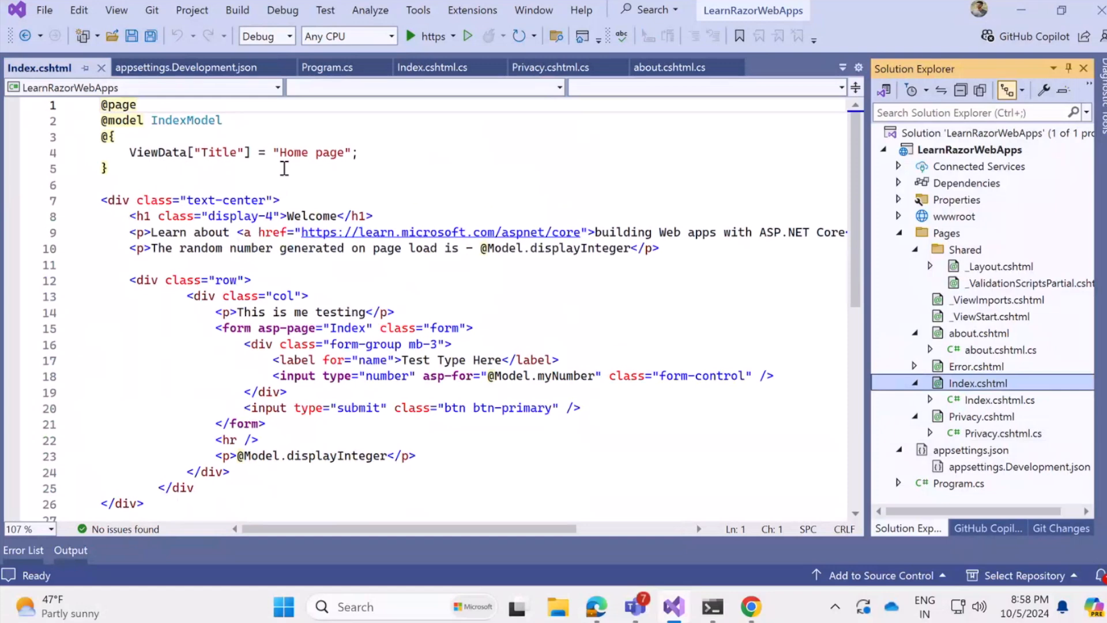
click(373, 215)
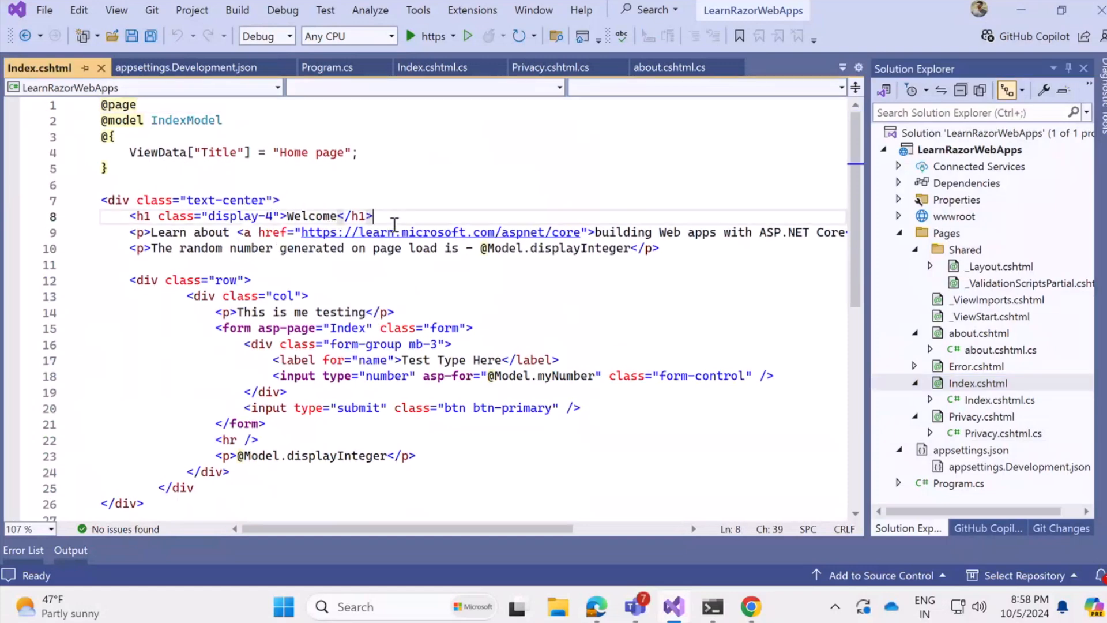
key(Return)
text(<)
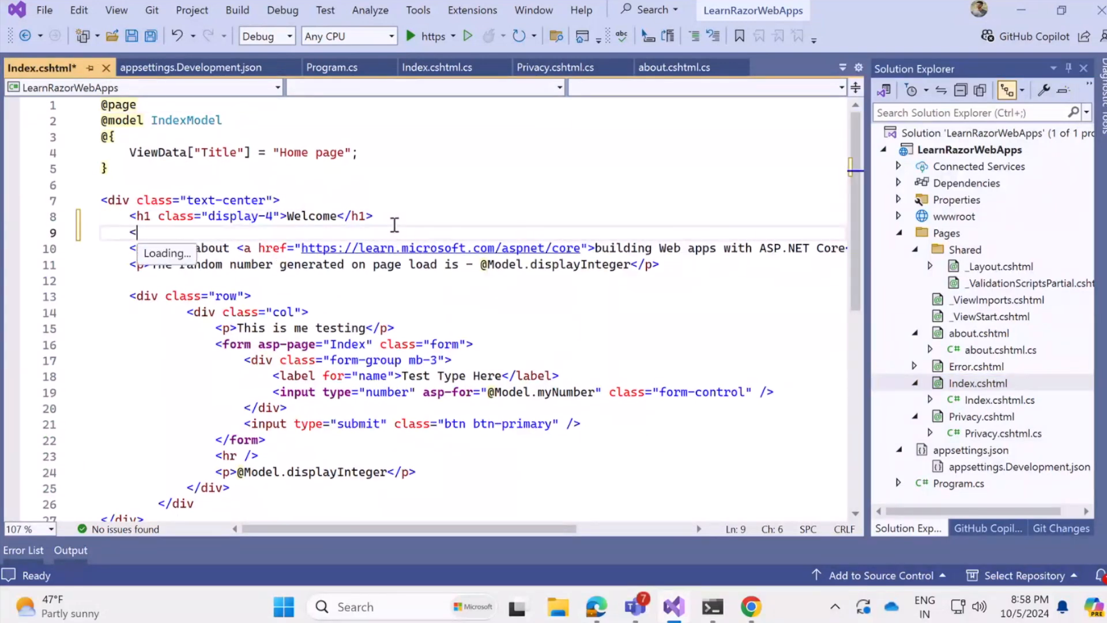
text(>)
text(Hello )
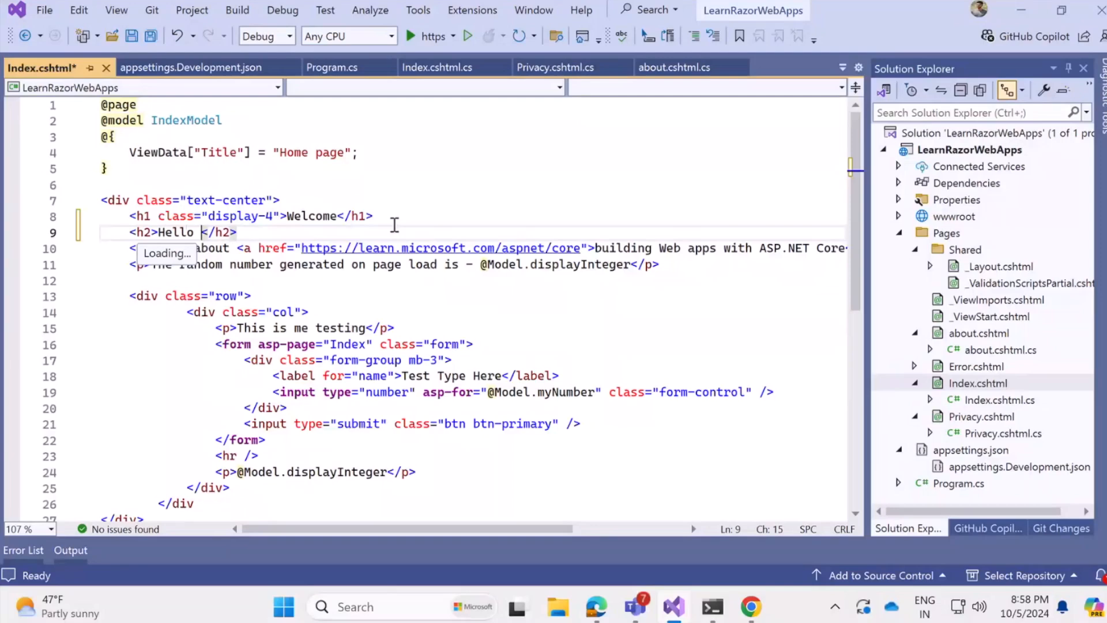
text(@Model)
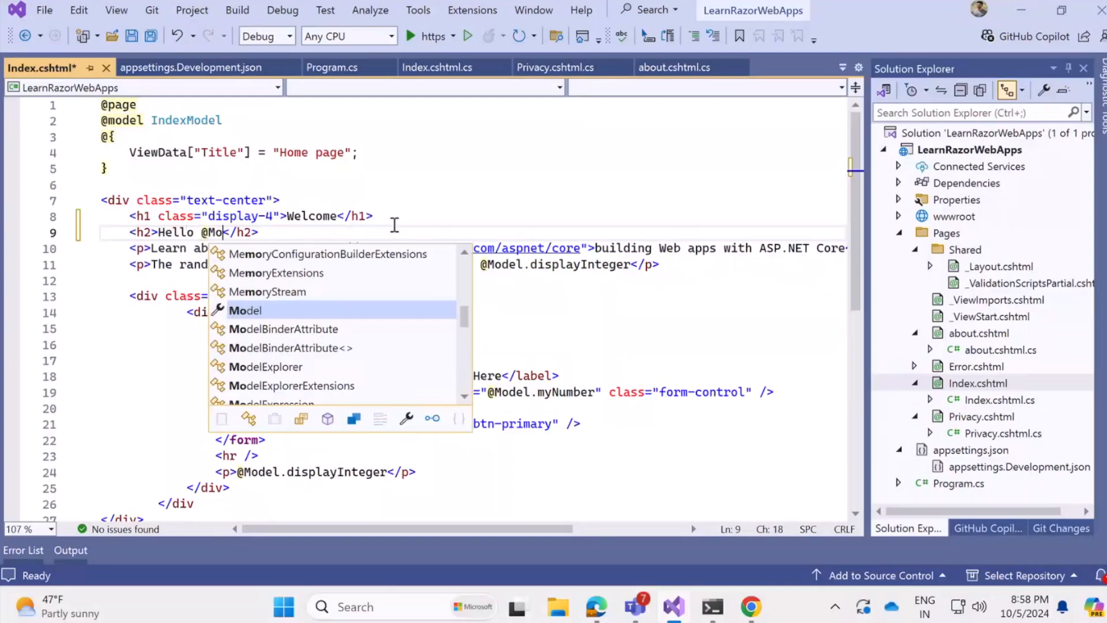
text(.username)
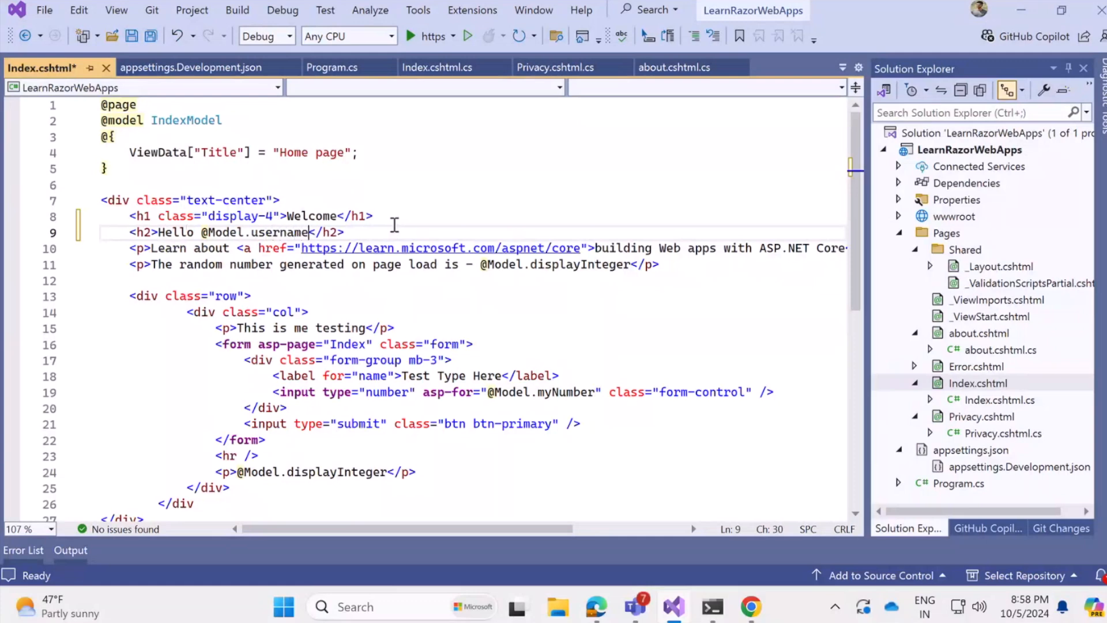
key(ctrl+s)
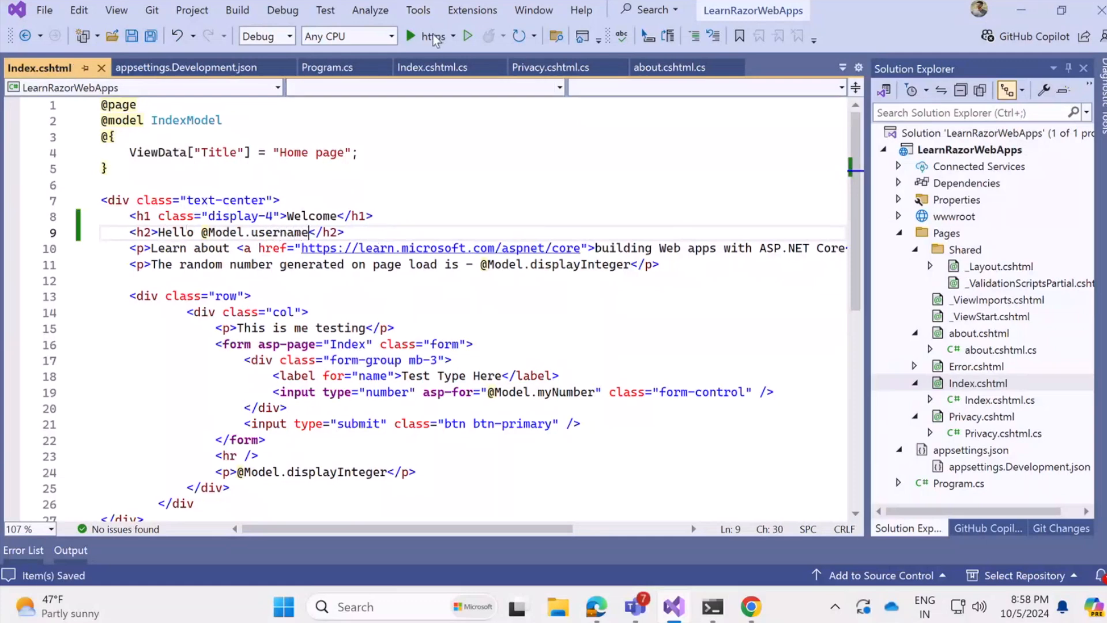
- Run the app, confirm Chrome's home page shows Hello test, and switch back to Visual Studio
click(432, 36)
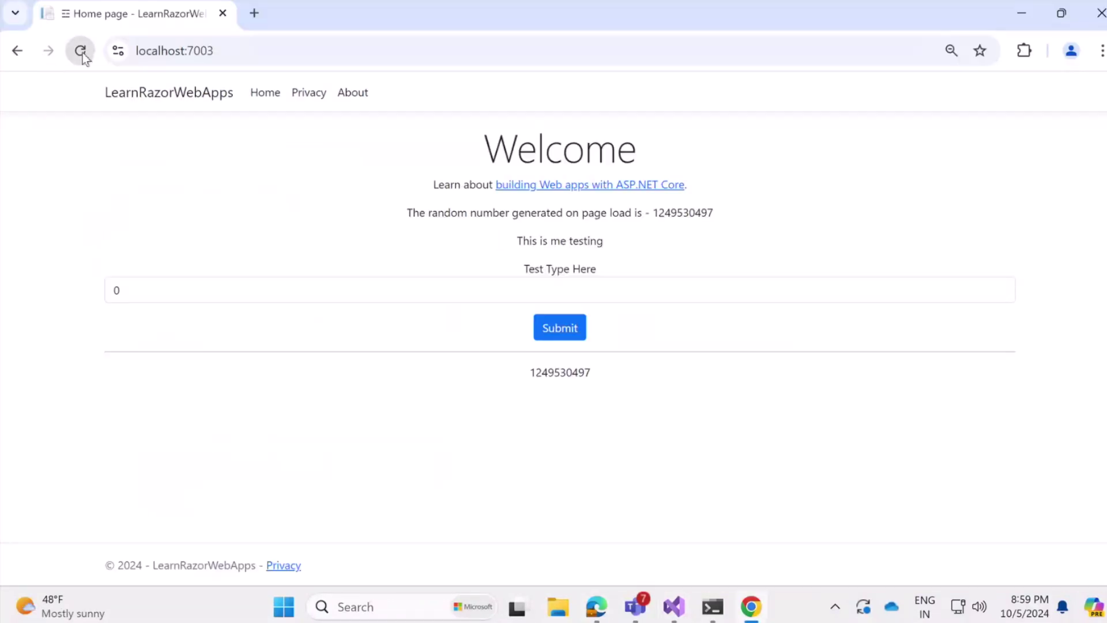
click(80, 50)
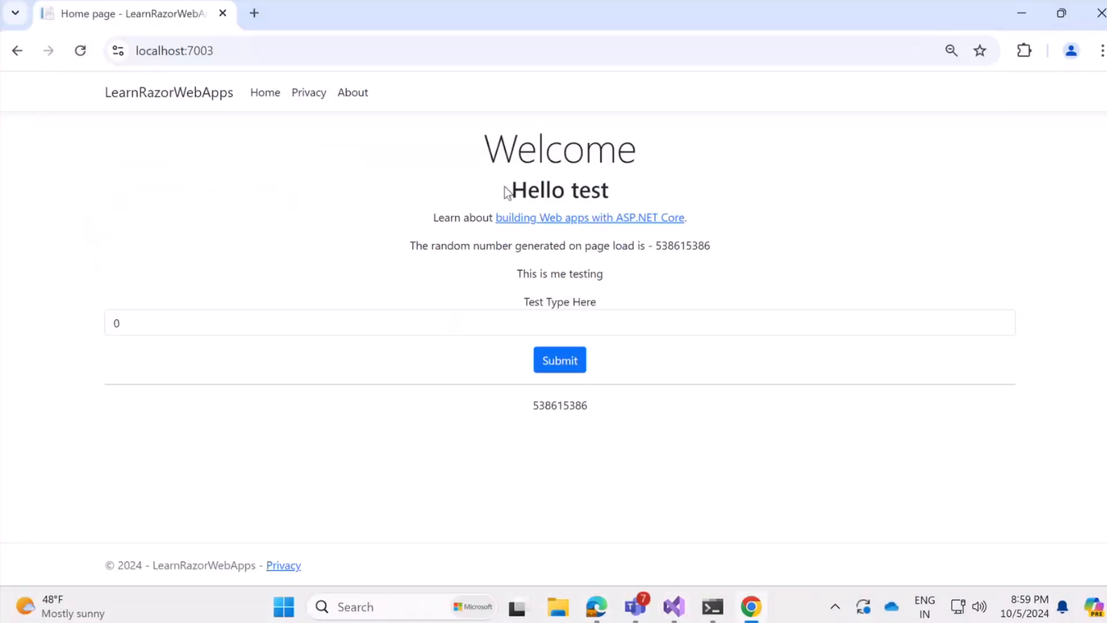
mouse_move(504, 192)
mouse_down()
mouse_move(629, 194)
mouse_move(504, 195)
mouse_up()
click(629, 194)
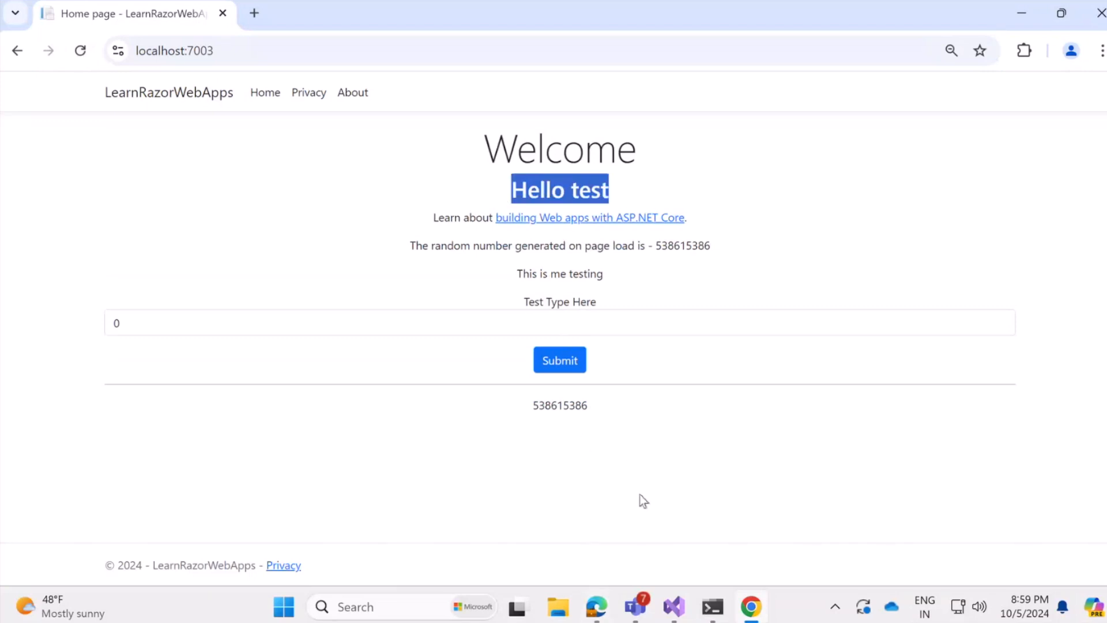
key(alt+Tab)
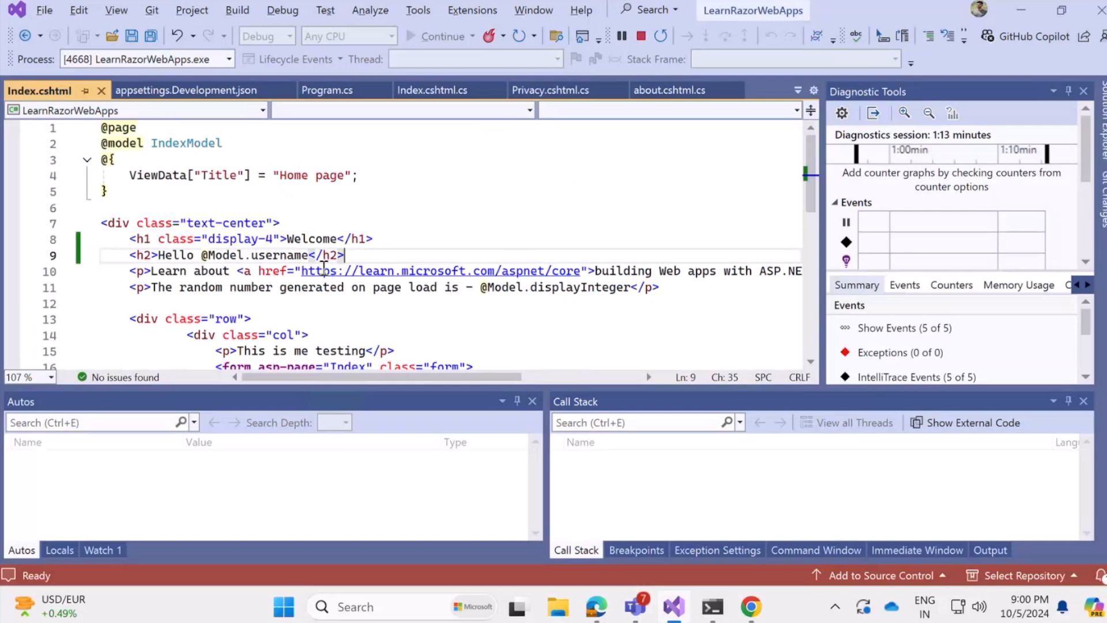
click(310, 255)
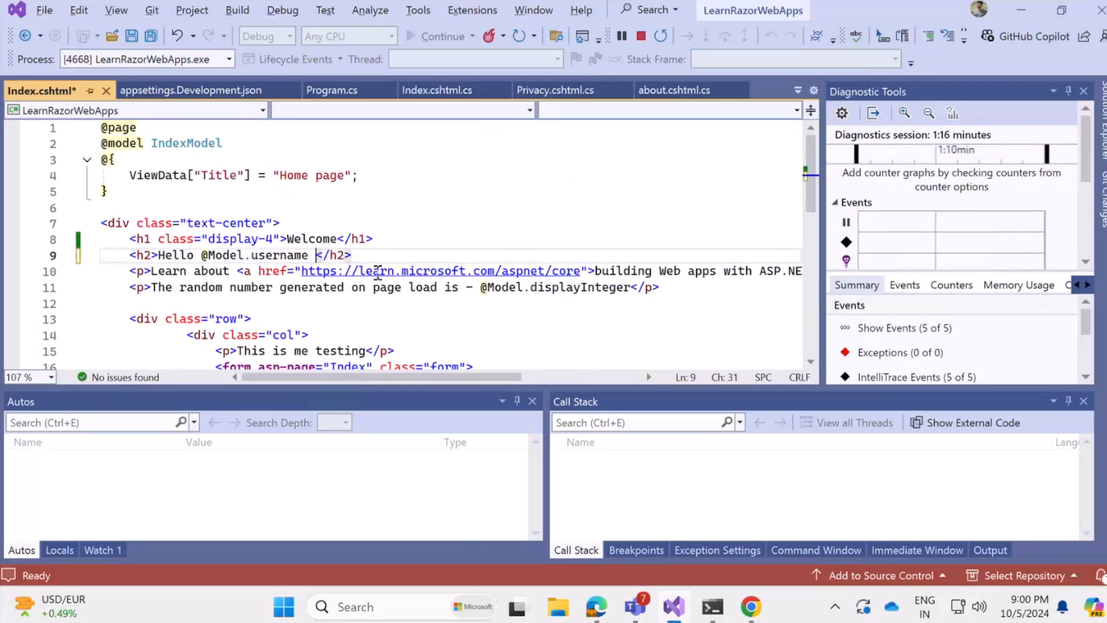
text(()
text(model.user)
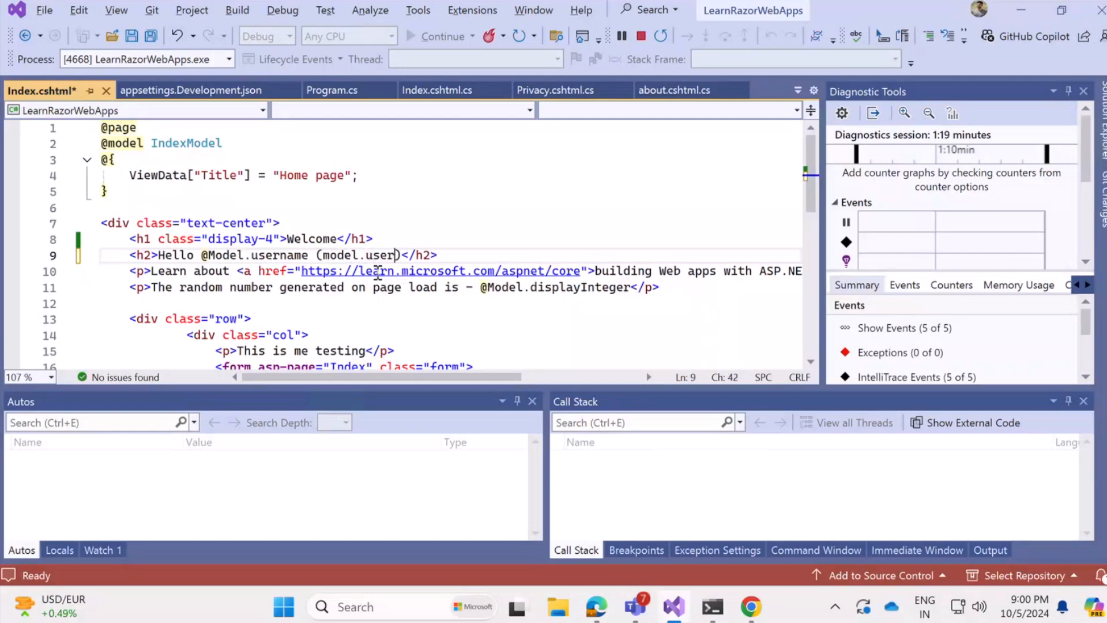
text(mail)
key(BackSpace)
key(BackSpace)
key(BackSpace)
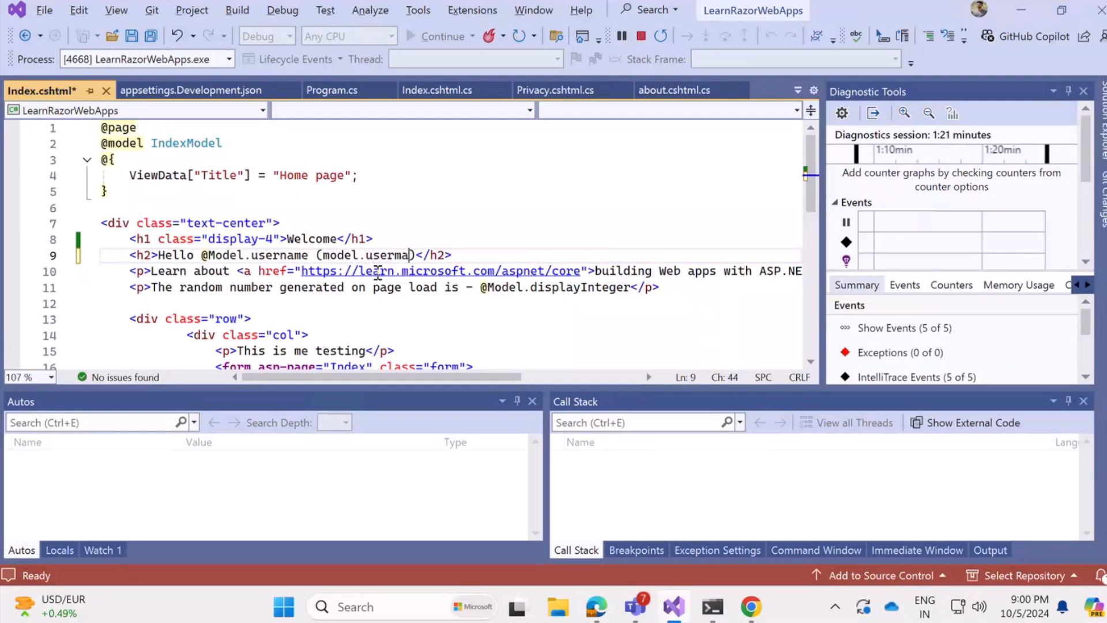
text(Email)
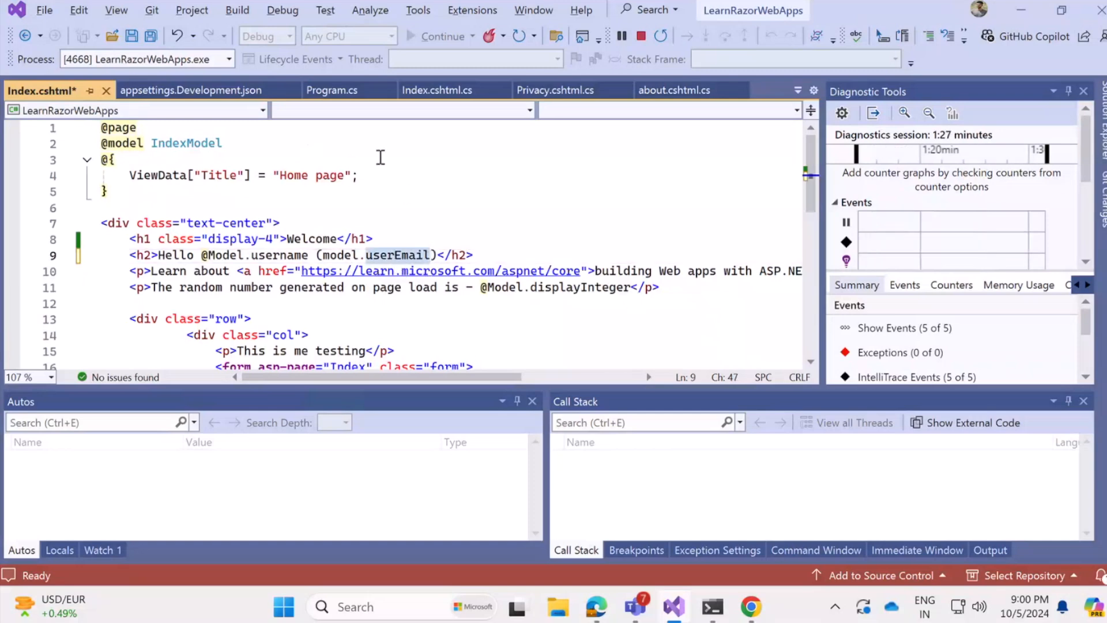
key(ctrl+s)
click(641, 36)
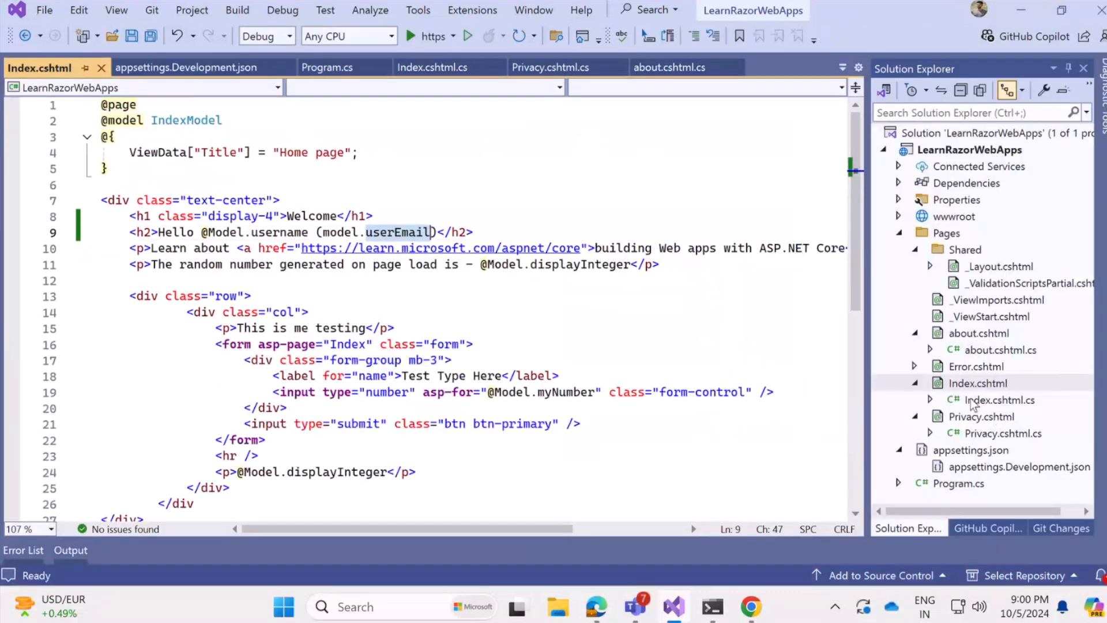
double_click(995, 400)
scroll(400, 363, down, 1)
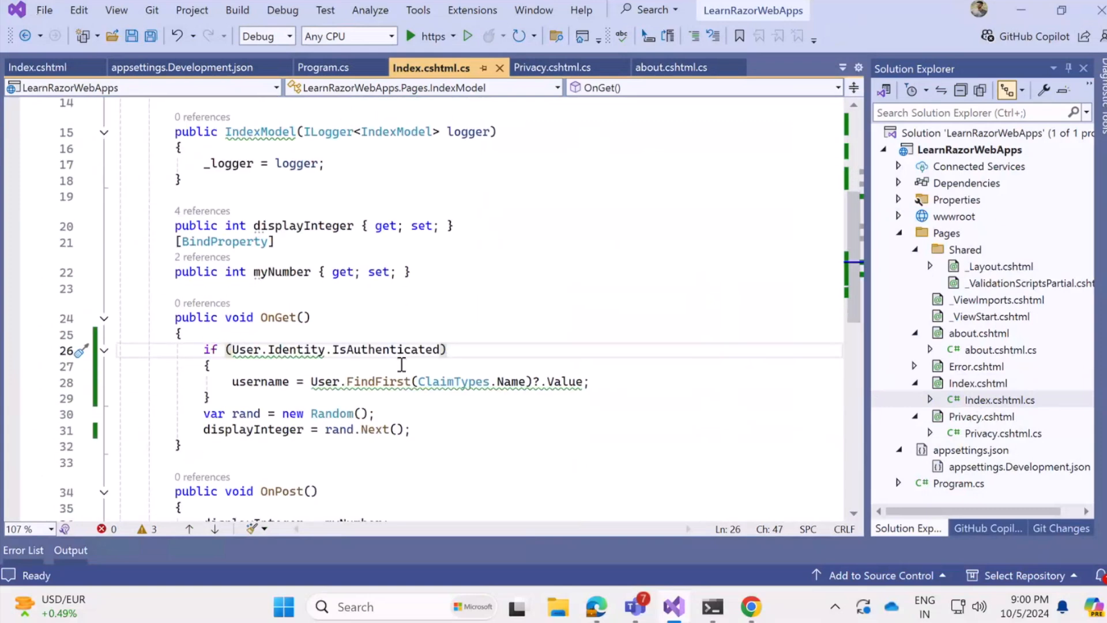
- Assign userEmail in OnGet from the ClaimTypes.Email claim below the username assignment
click(632, 382)
key(Return)
text(userEmail -)
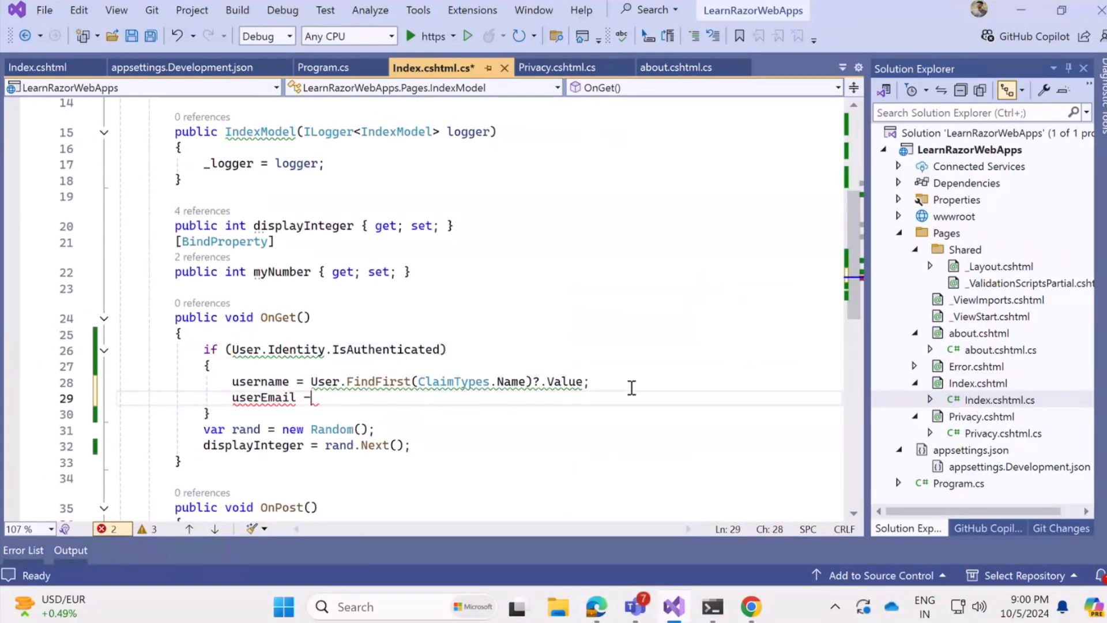
key(BackSpace)
text(= U)
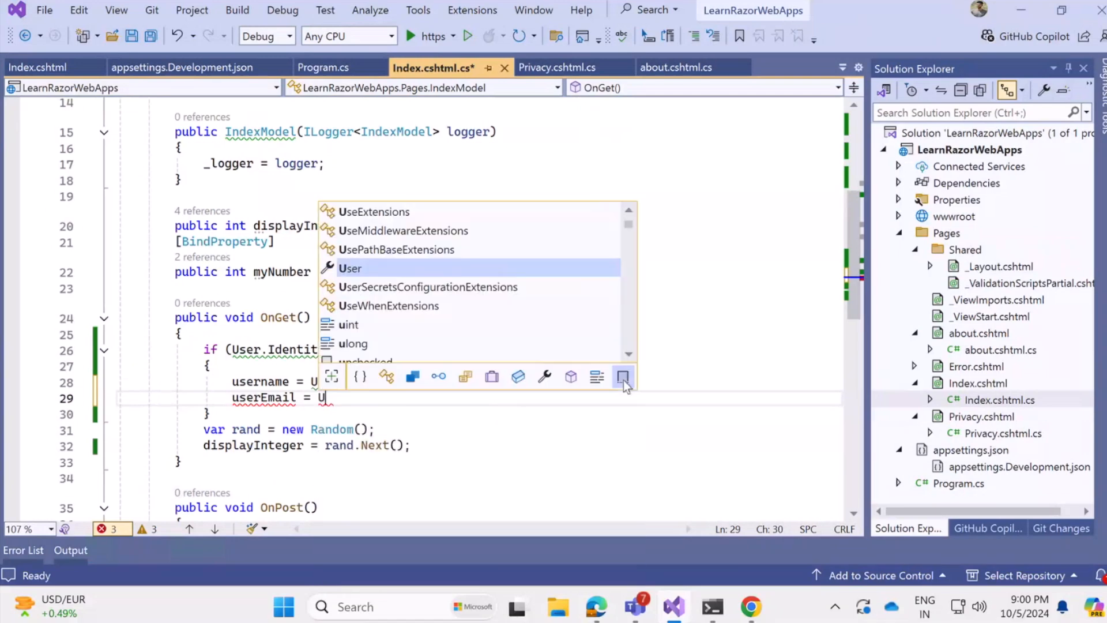
text(ser.D)
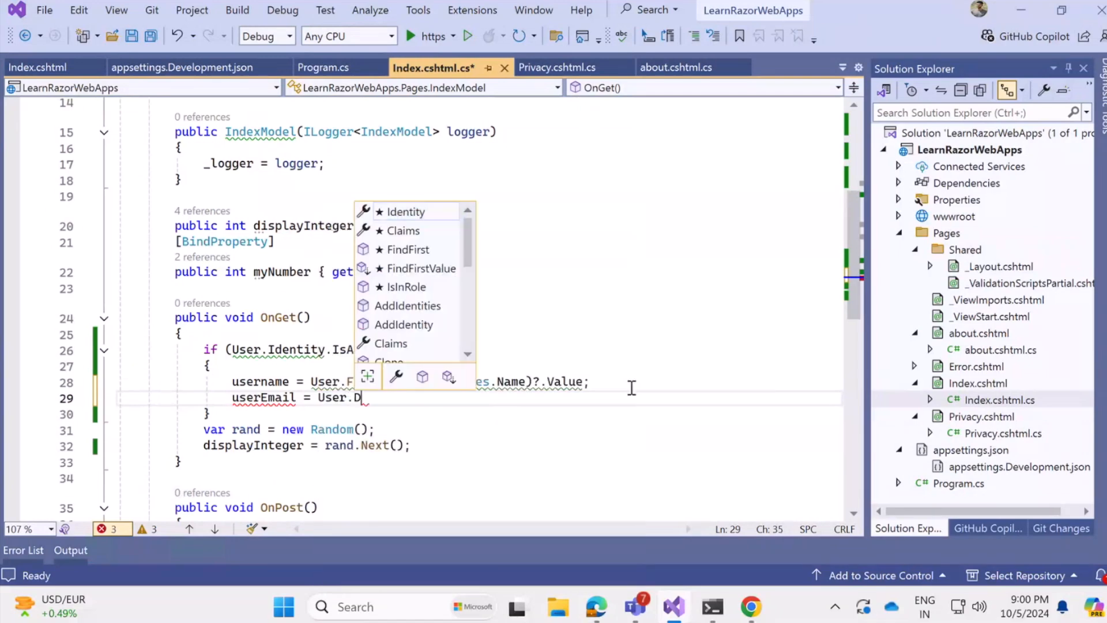
key(BackSpace)
text(Find)
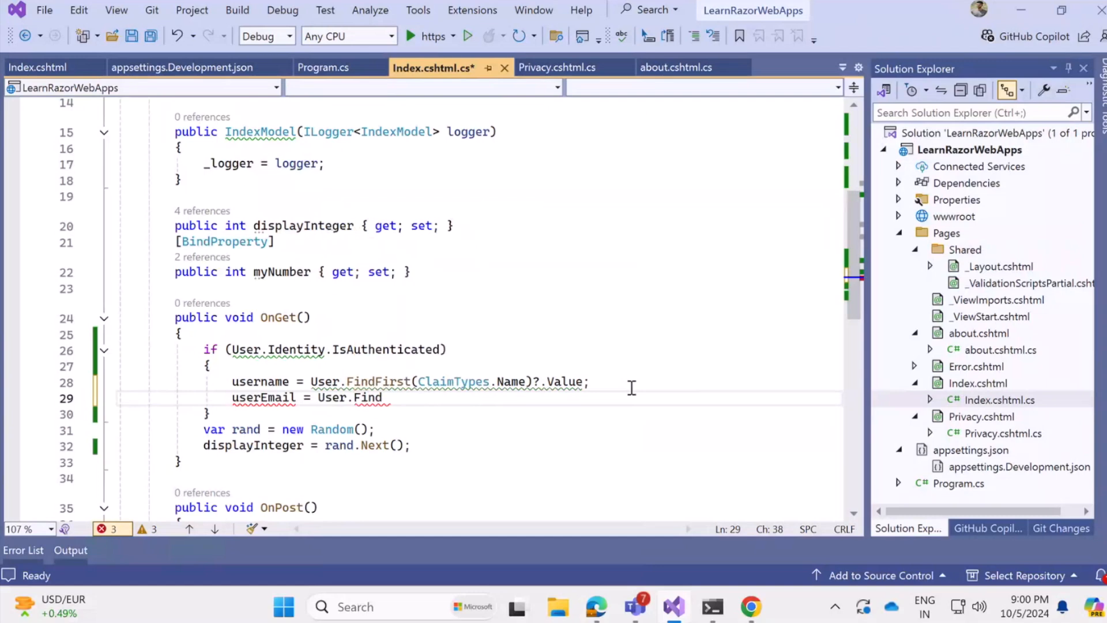
text(First(Cla)
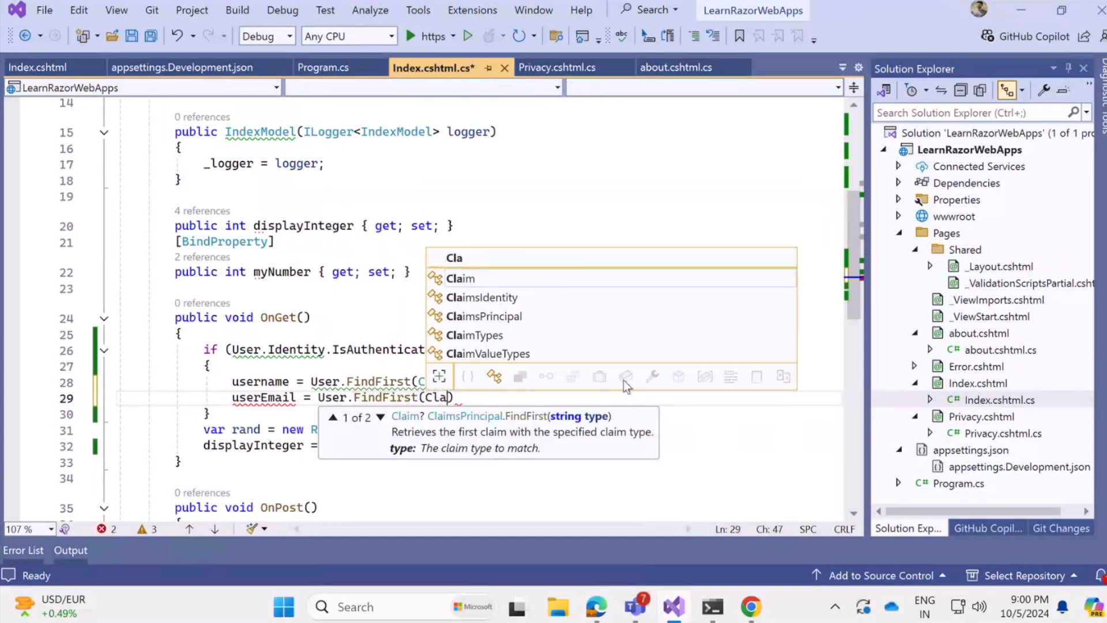
key(Down)
key(Down)
key(Down)
key(Tab)
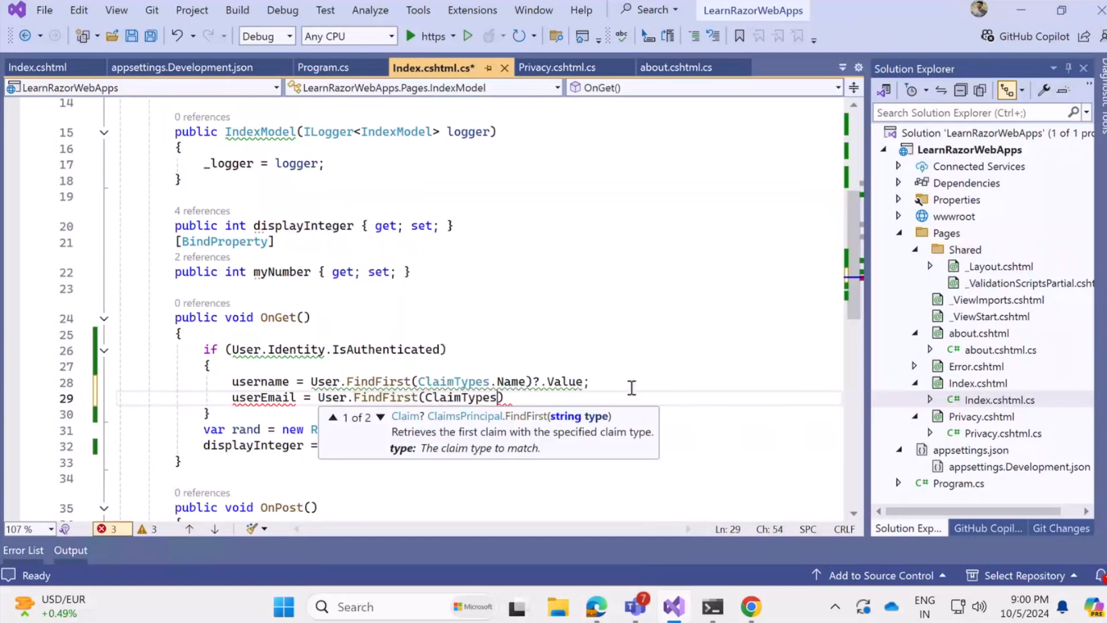
text(.Ema)
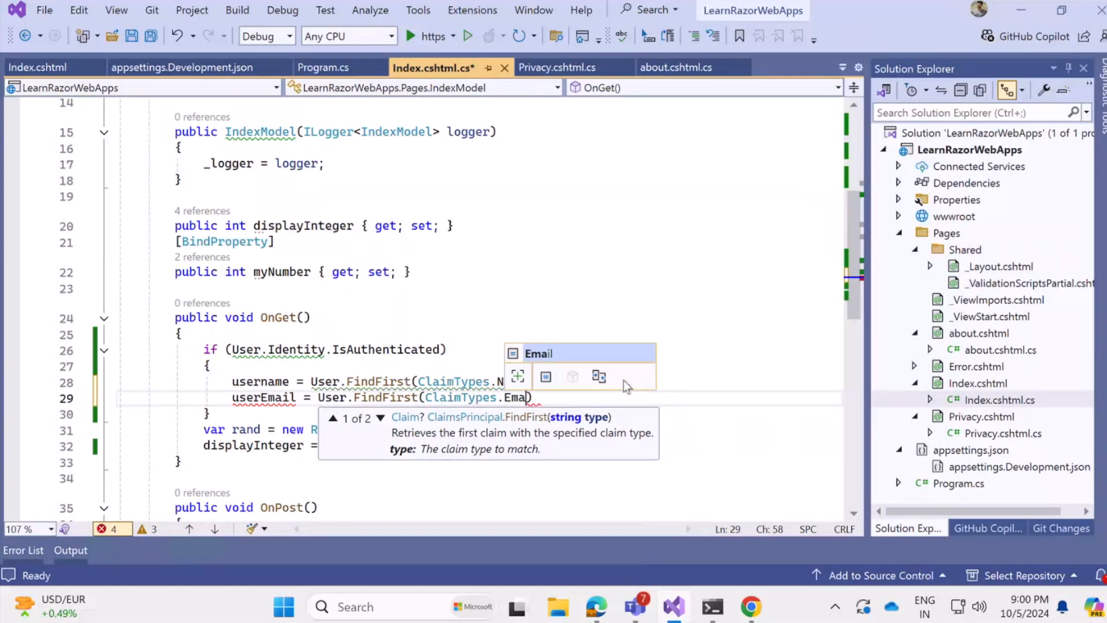
key(Tab)
text()?.Value;)
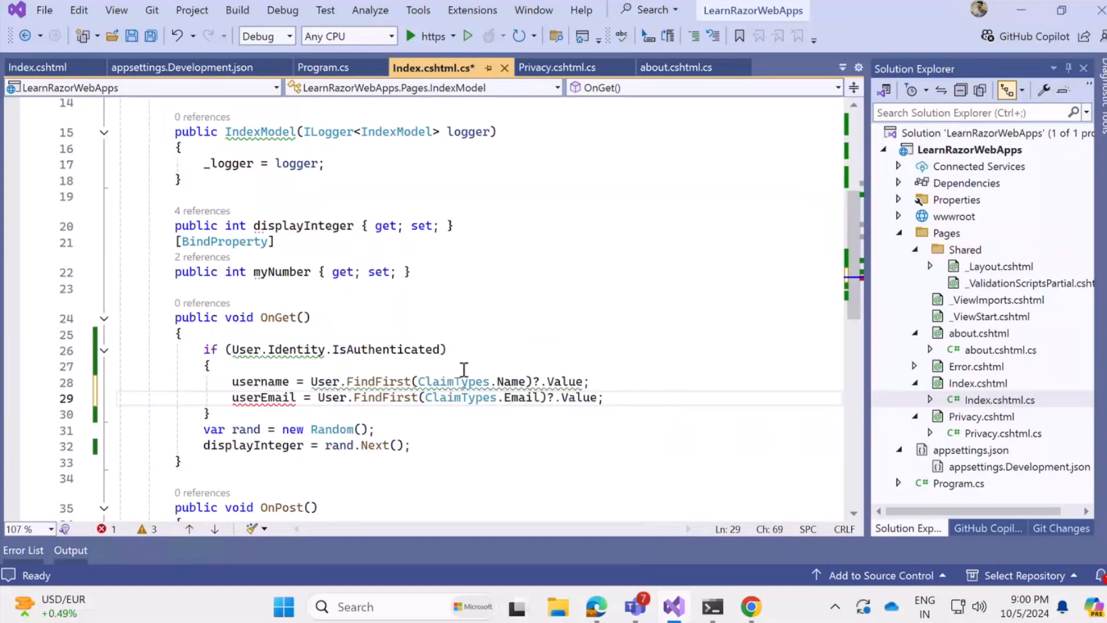
- Duplicate the username property declaration and rename the copy to userEmail via clipboard history
double_click(264, 398)
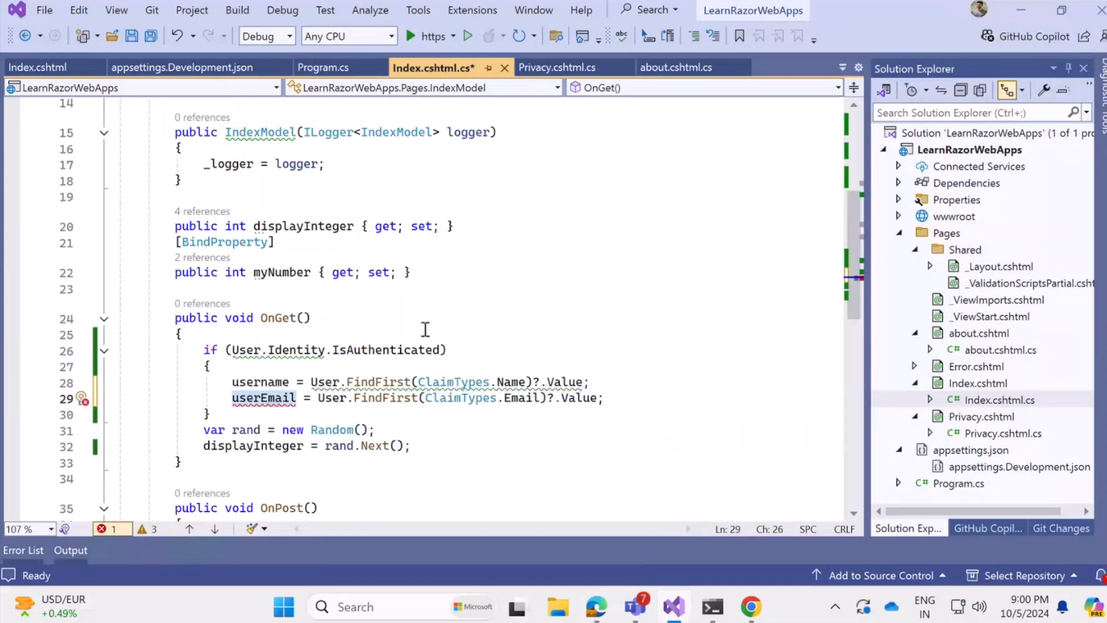
scroll(425, 329, up, 5)
drag(482, 324, 176, 324)
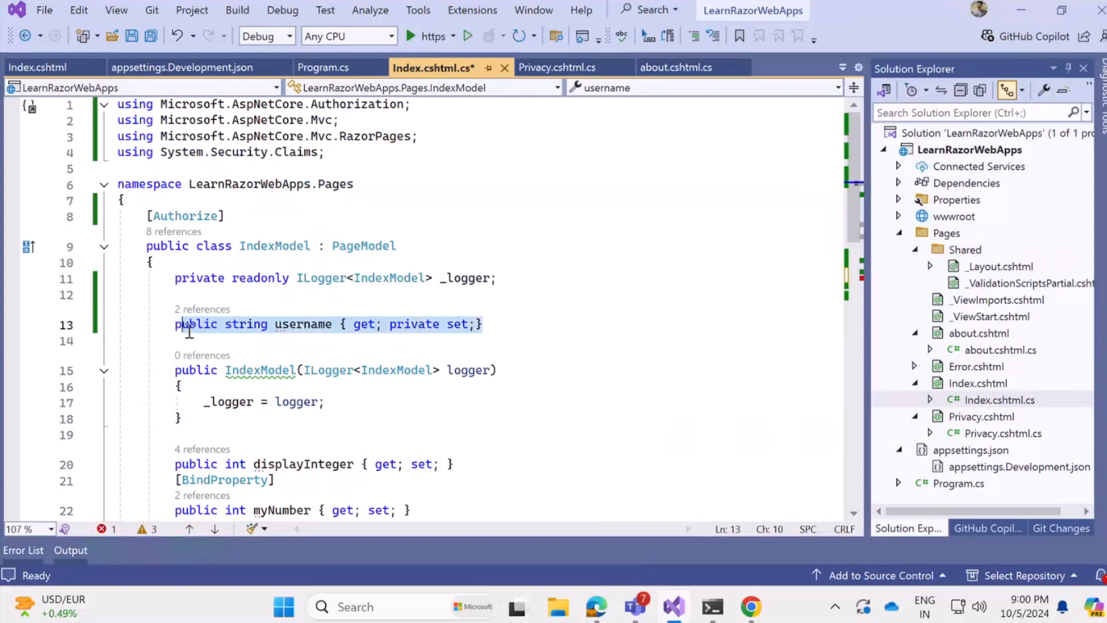
click(186, 333)
key(End)
key(Return)
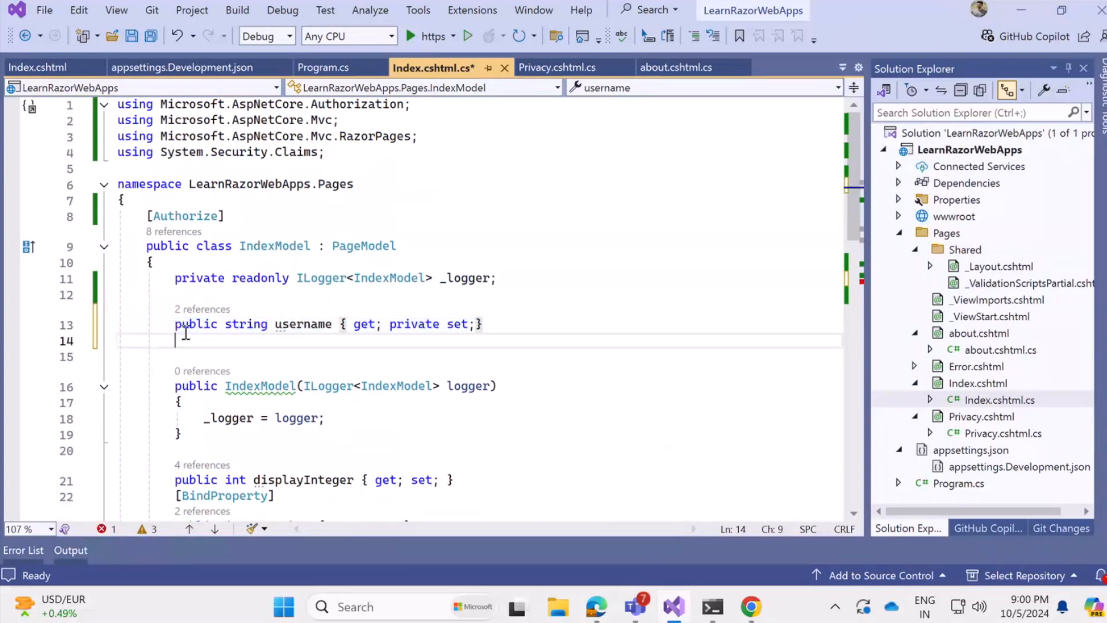
text(public string username { get; private set; })
double_click(295, 340)
key(super+v)
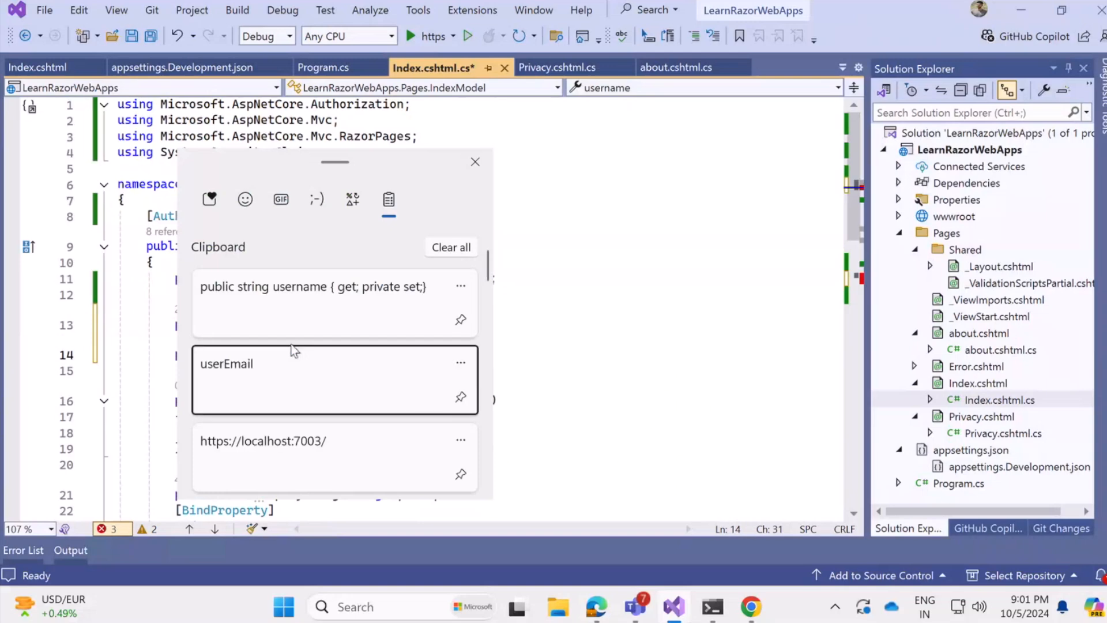
click(294, 363)
- Save Index.cshtml.cs and launch the app under the debugger
key(ctrl+s)
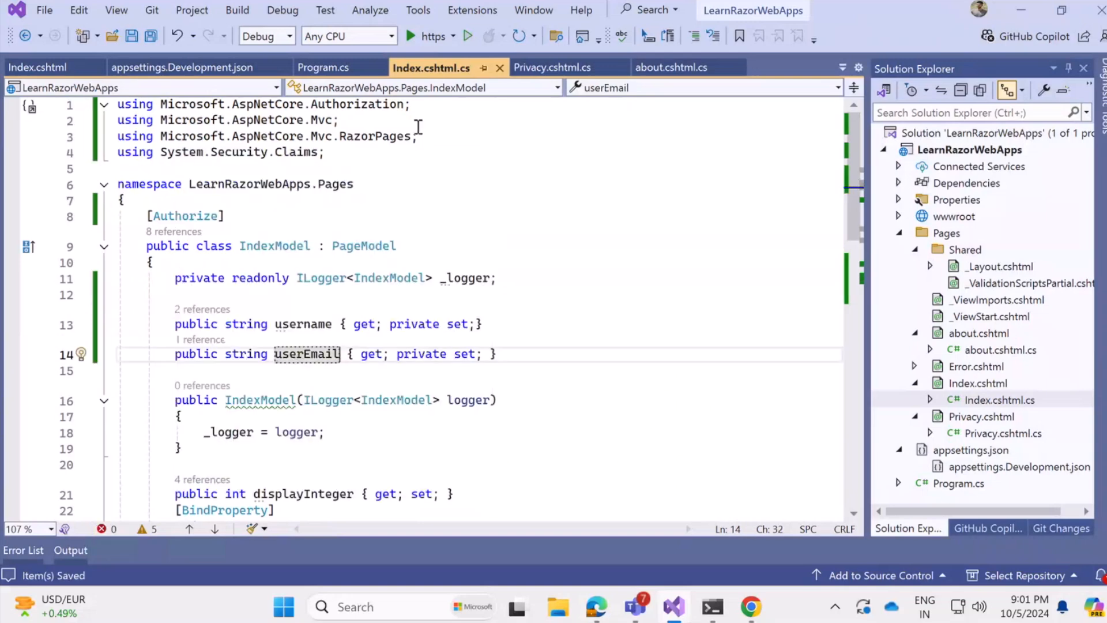
click(411, 35)
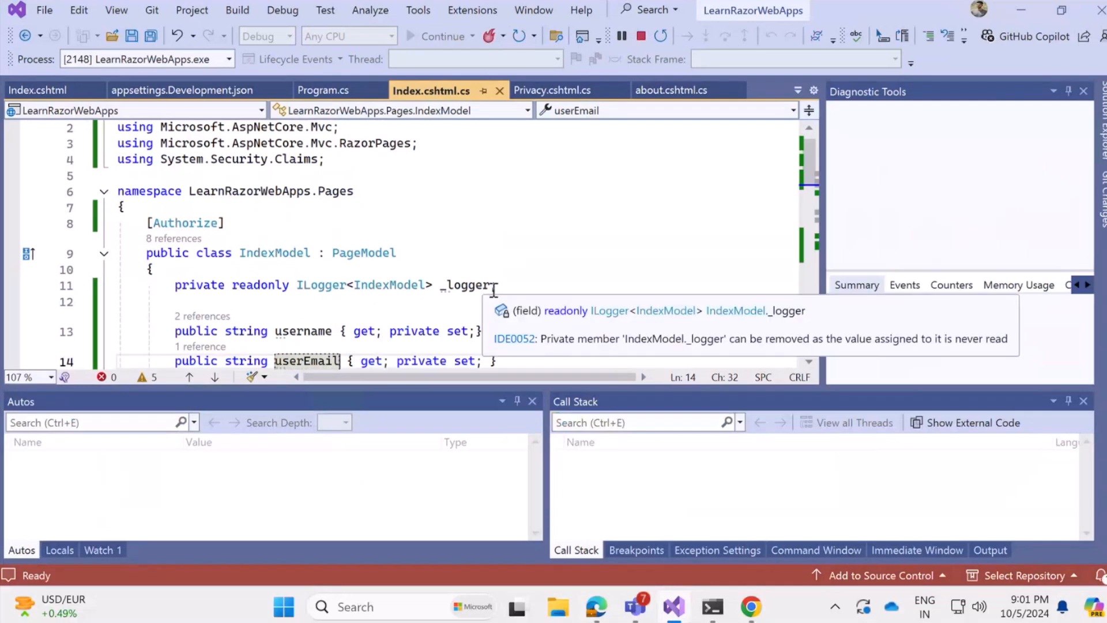
- Reload localhost:7003 in Chrome to see the greeting show the literal (model.userEmail), then return to Visual Studio
key(alt+Tab)
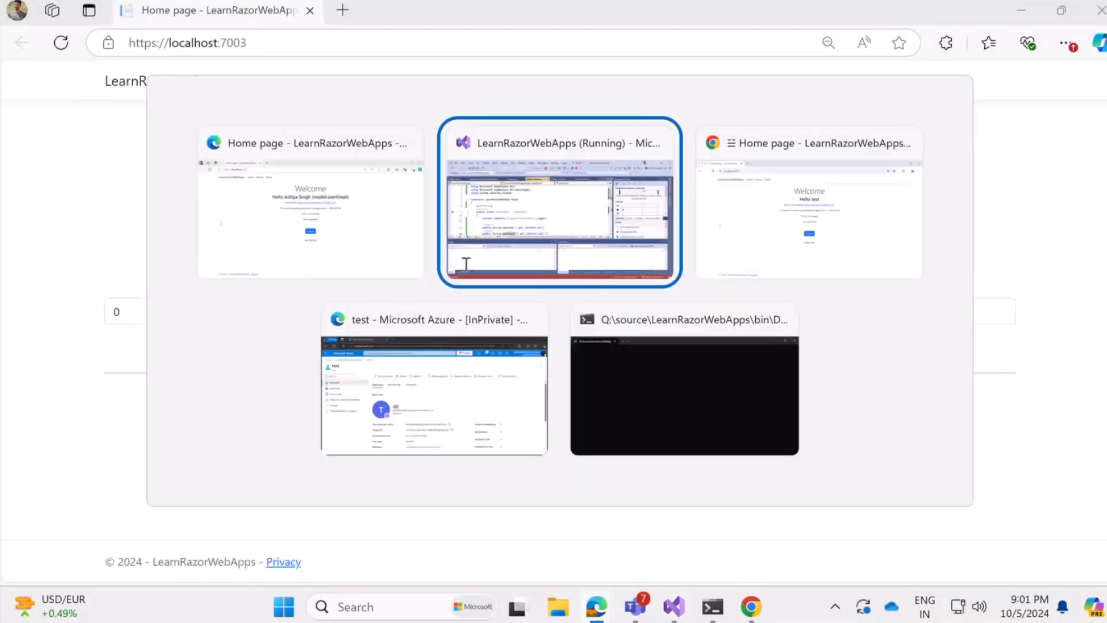
key(alt+Tab)
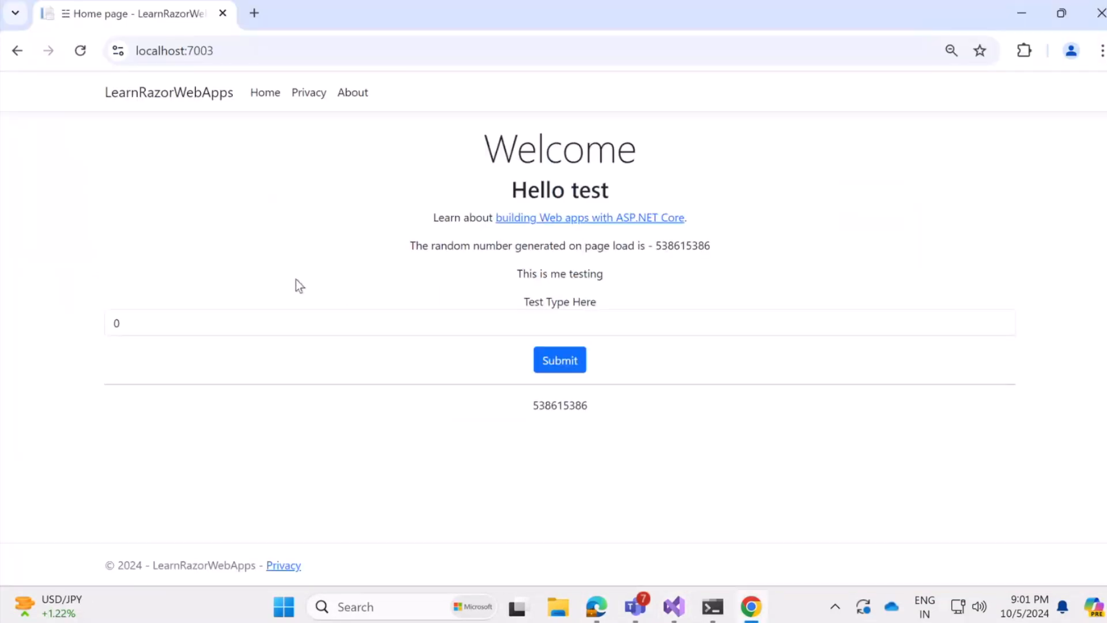
key(F5)
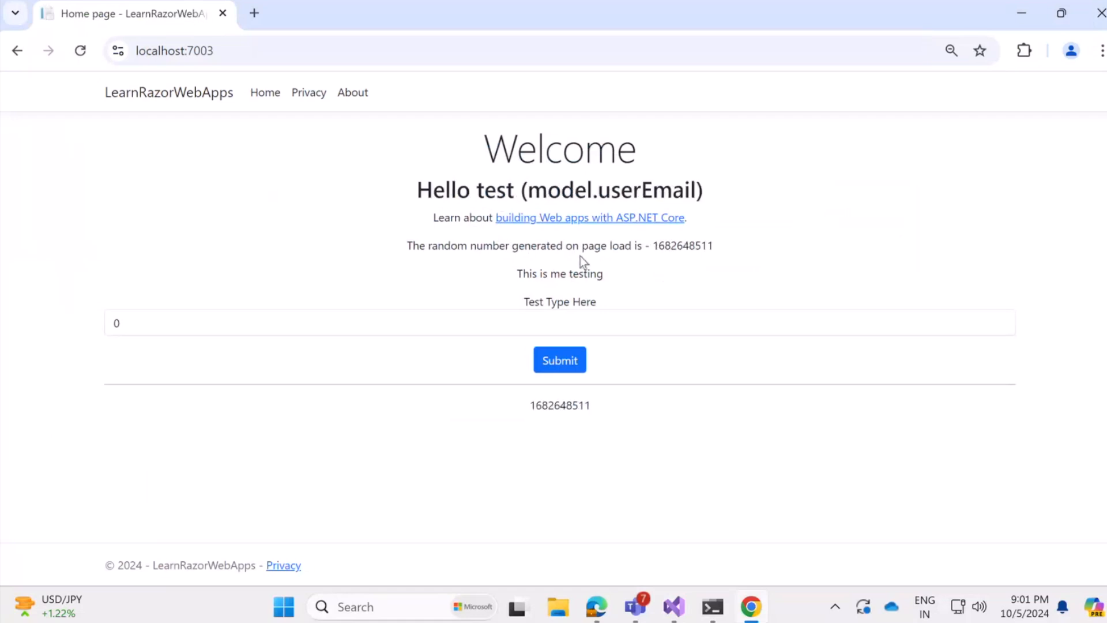
drag(731, 191, 394, 193)
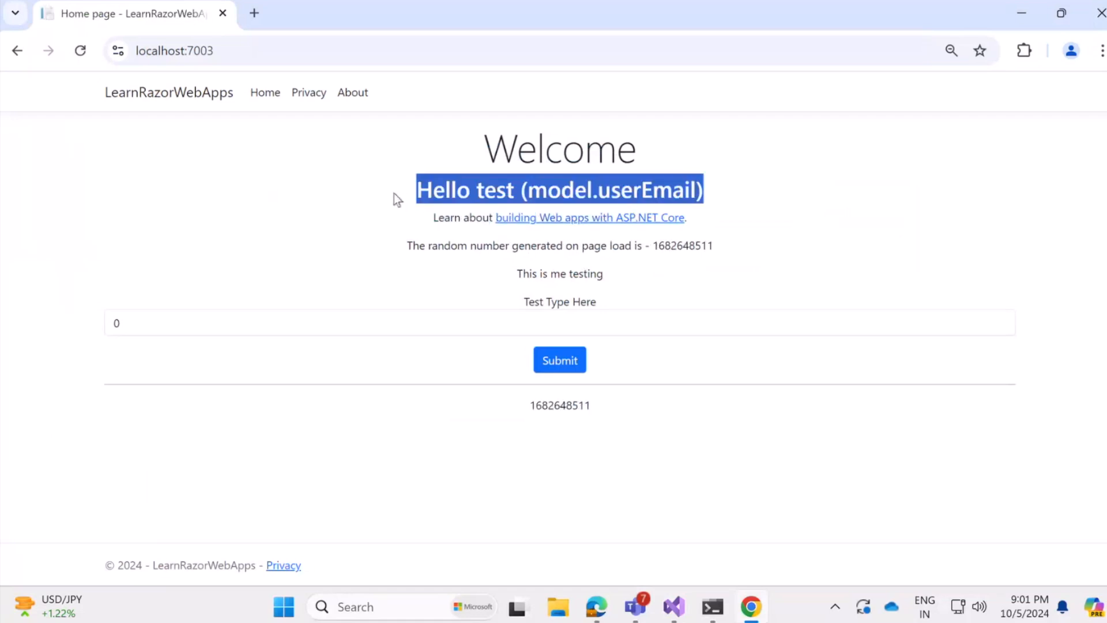
click(674, 606)
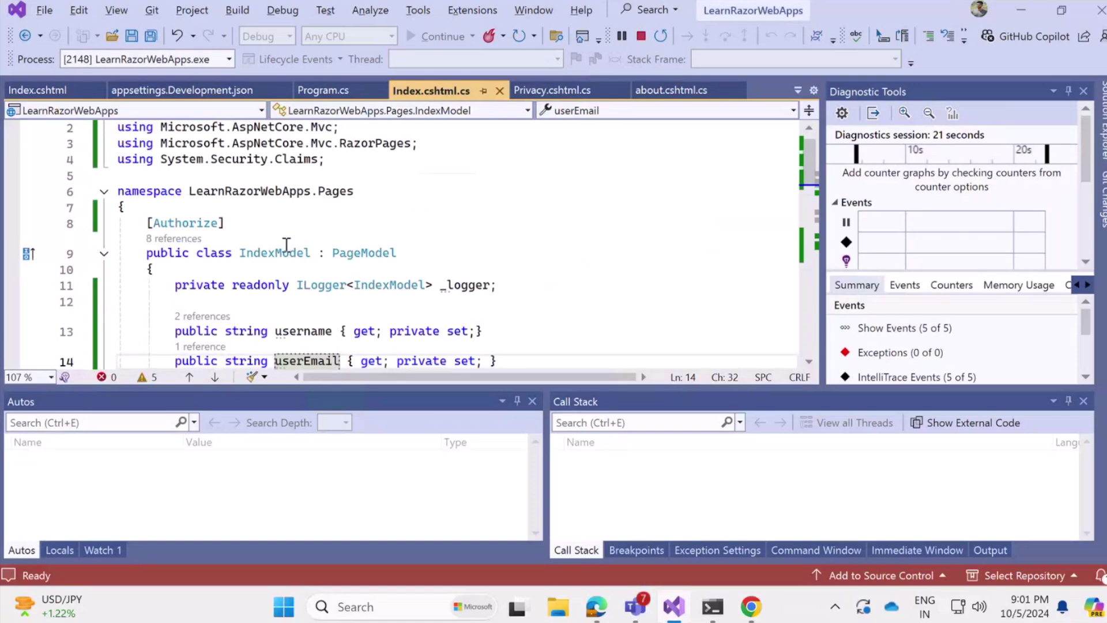
click(322, 90)
click(426, 91)
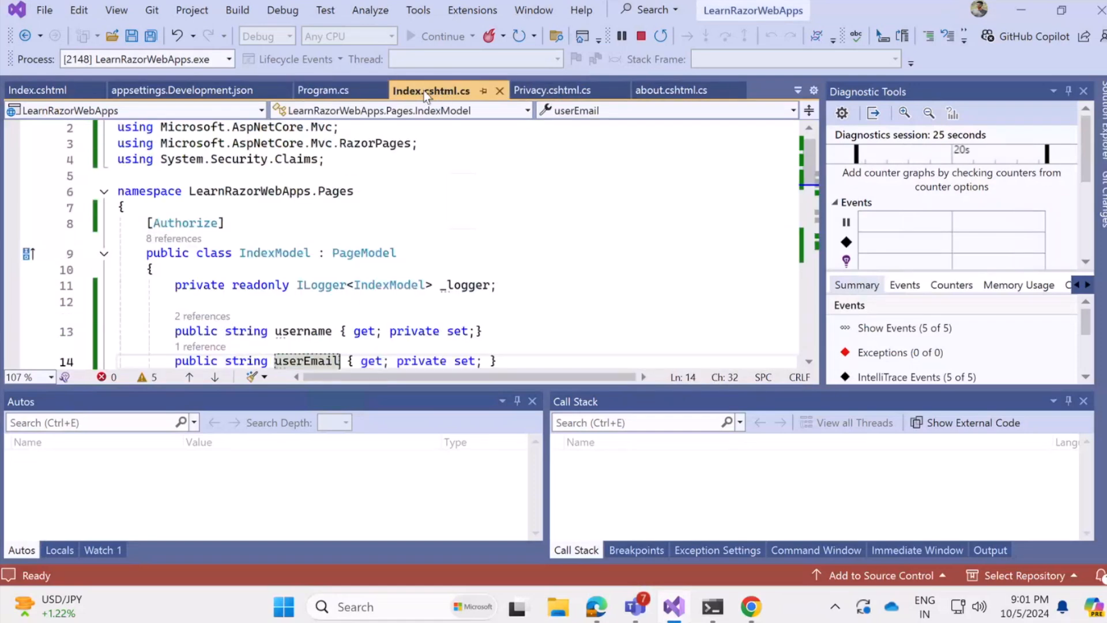
click(36, 90)
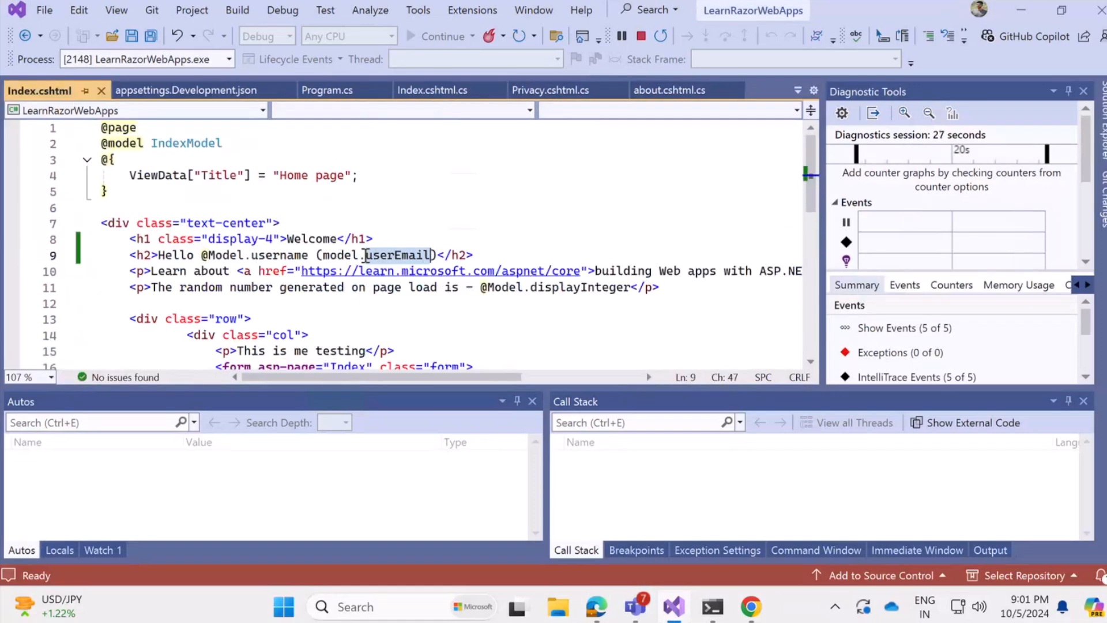
double_click(341, 255)
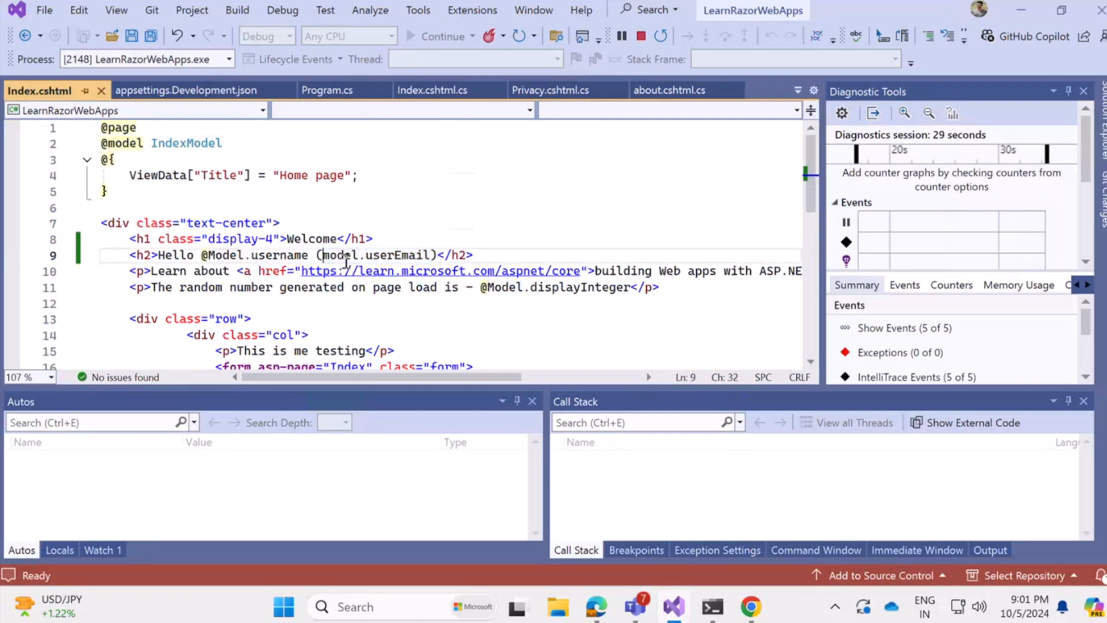
click(324, 254)
key(Delete)
text(@M)
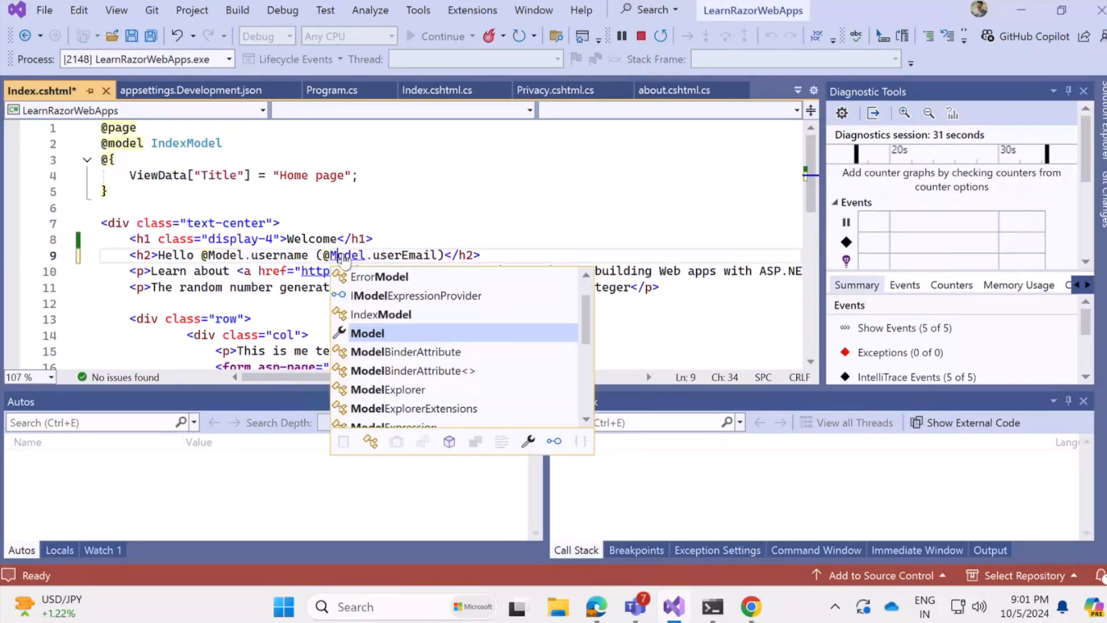
- Save the markup, Hot Reload it into the running app, and switch to Chrome
key(ctrl+s)
key(Down)
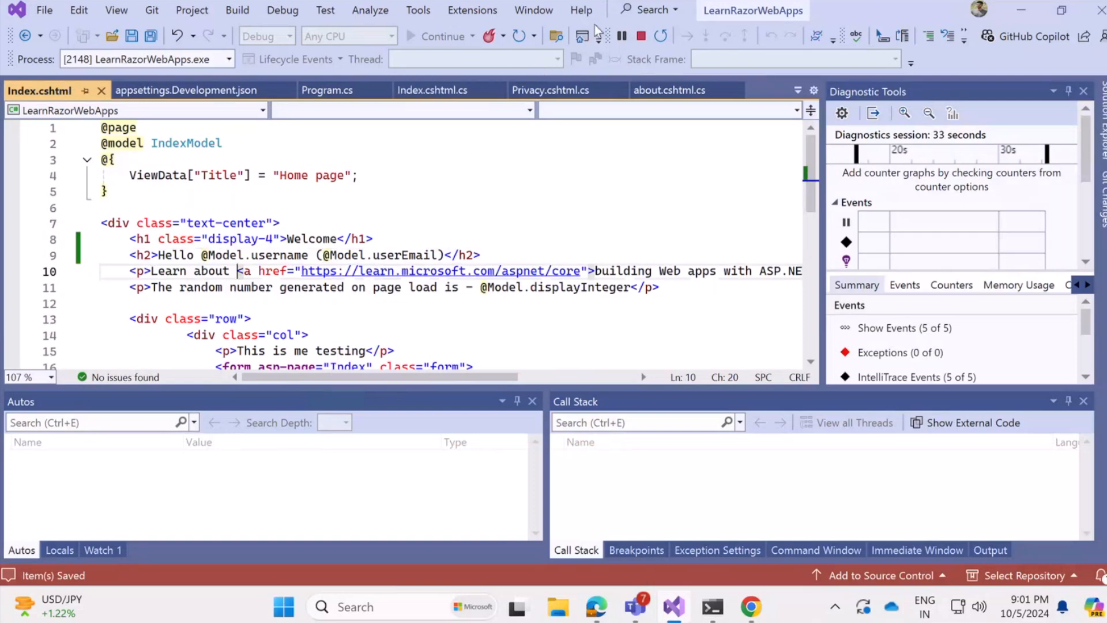
click(491, 35)
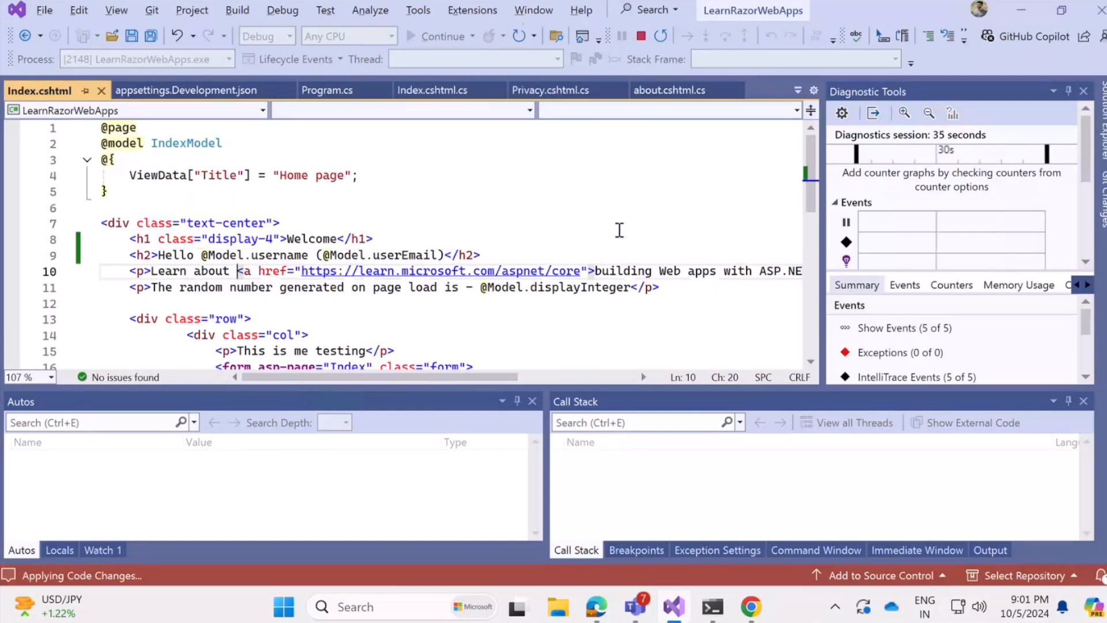
key(alt+Tab)
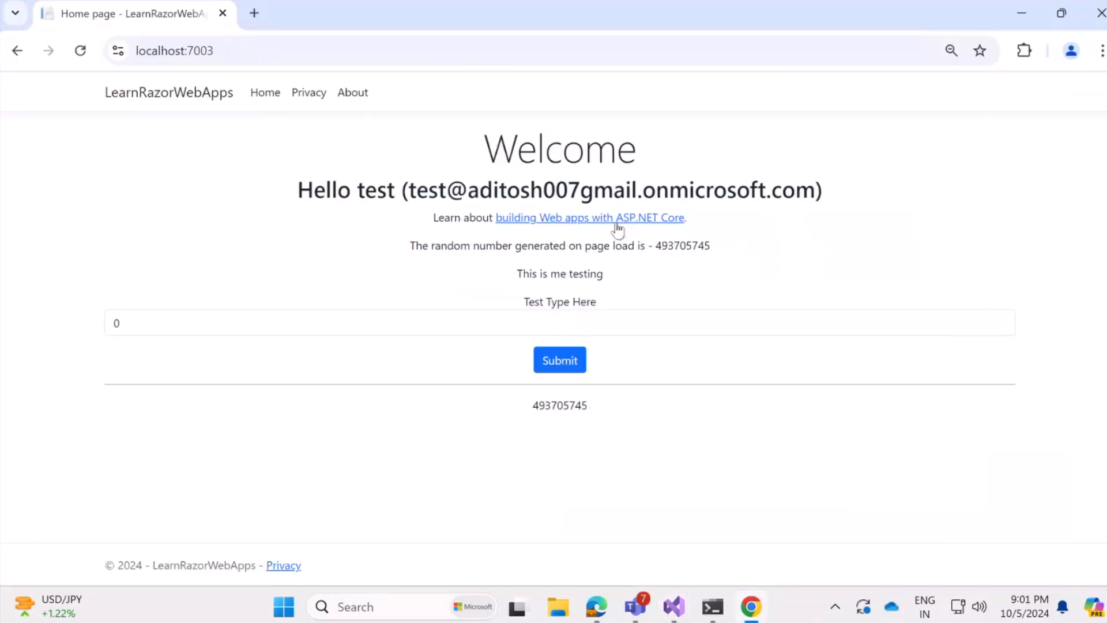
- Reload the home page and highlight the Hello test greeting now showing the real email
click(80, 51)
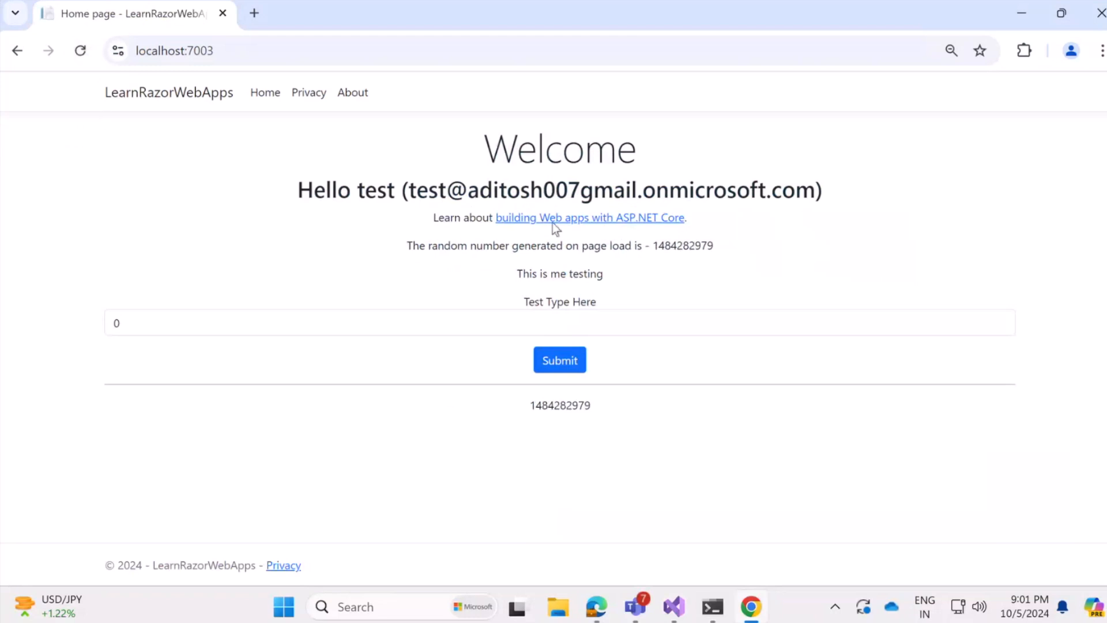
drag(400, 192, 736, 192)
click(871, 189)
drag(823, 191, 499, 202)
click(253, 212)
triple_click(303, 194)
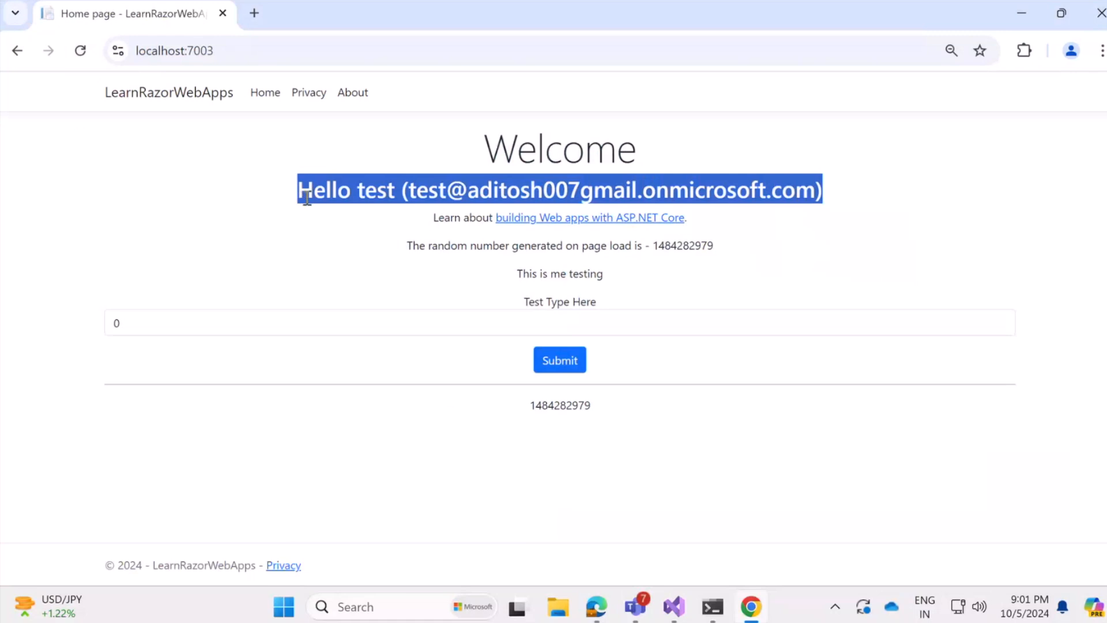
click(285, 239)
mouse_move(560, 322)
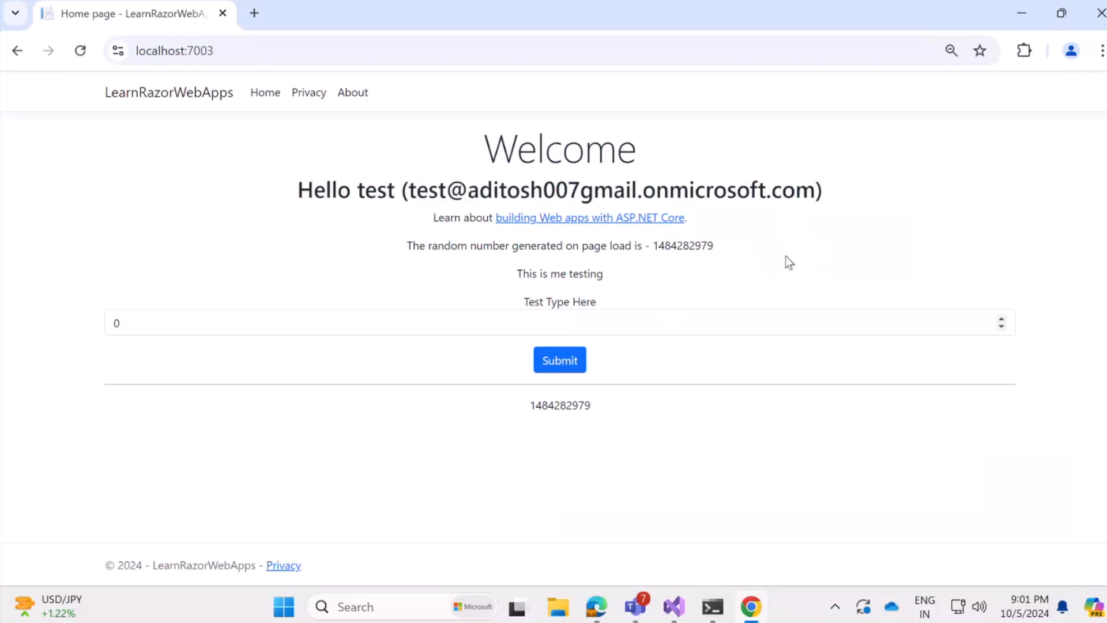
- Select the greeting and Learn about lines to point out the working name-and-email greeting
drag(846, 197, 352, 230)
triple_click(285, 189)
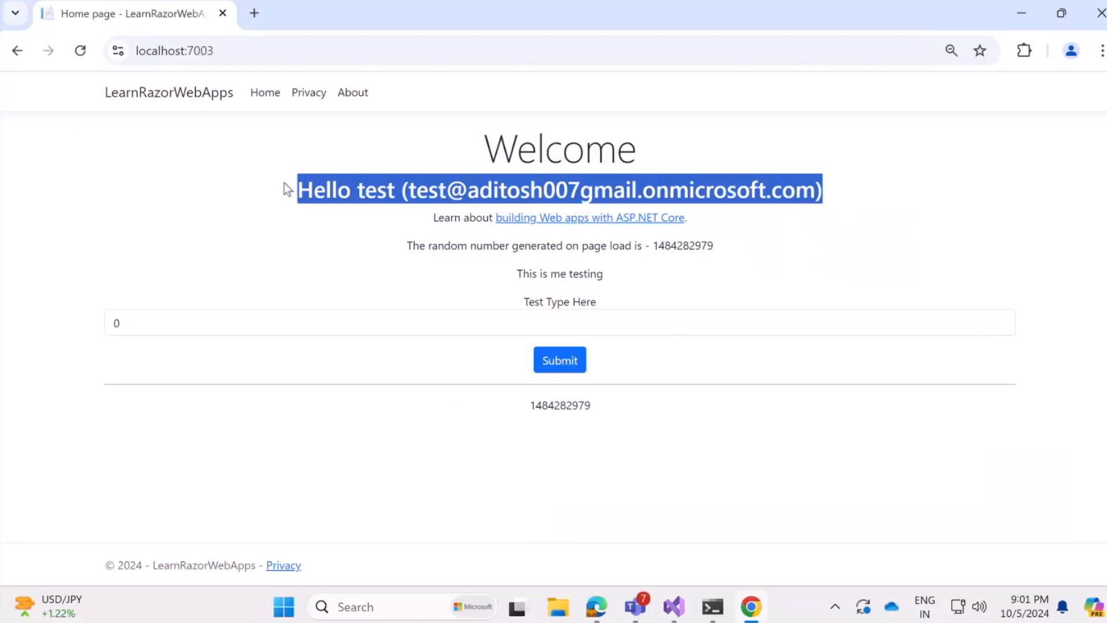
click(288, 277)
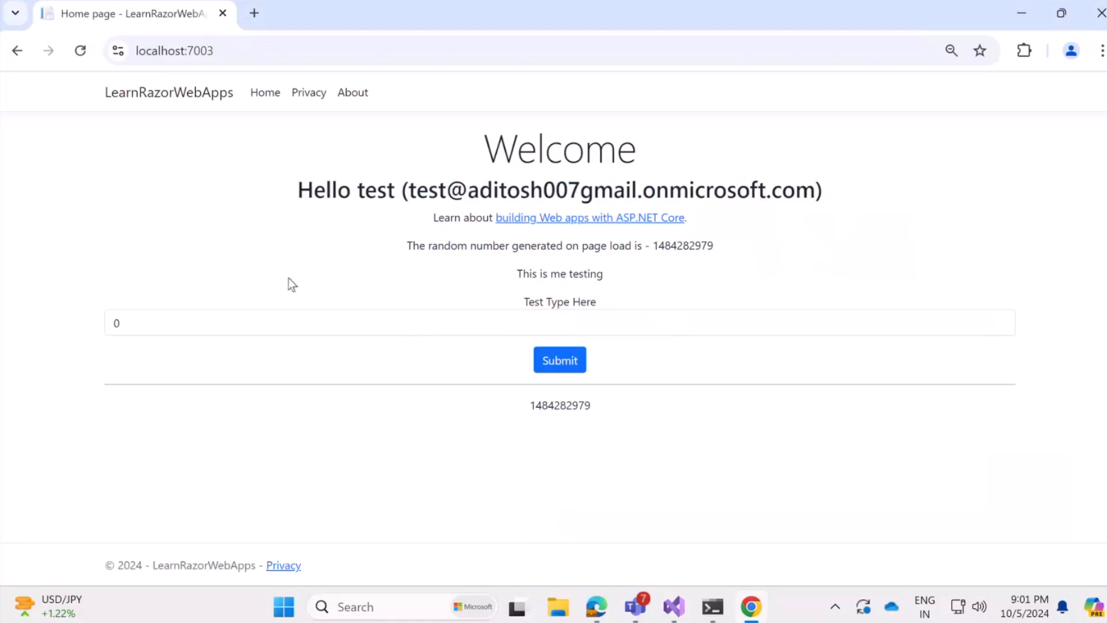
drag(464, 245, 410, 207)
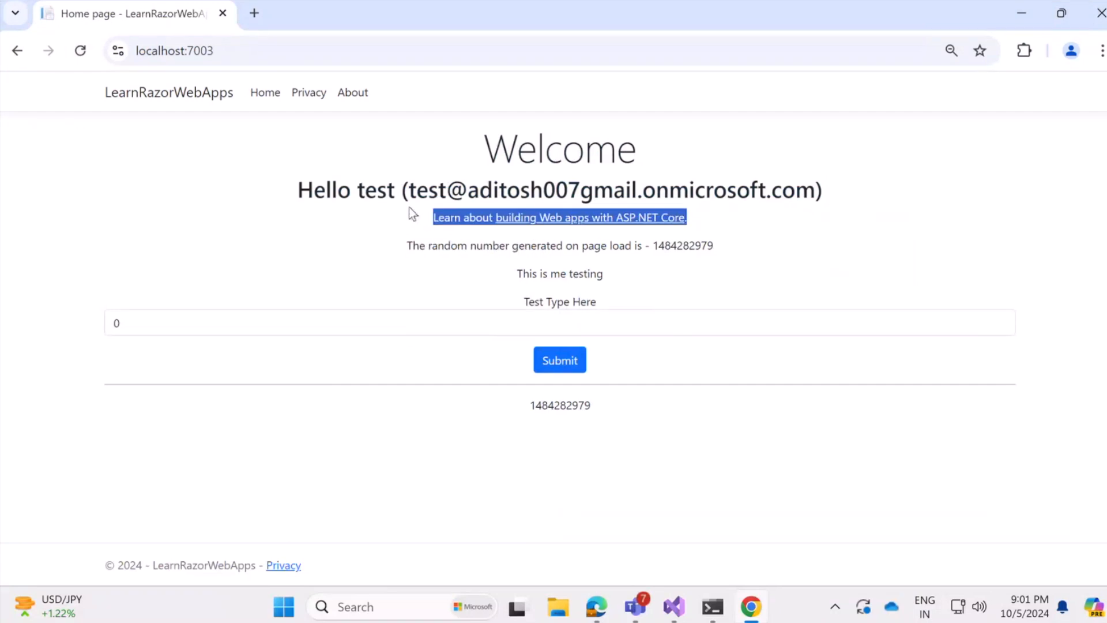
click(329, 233)
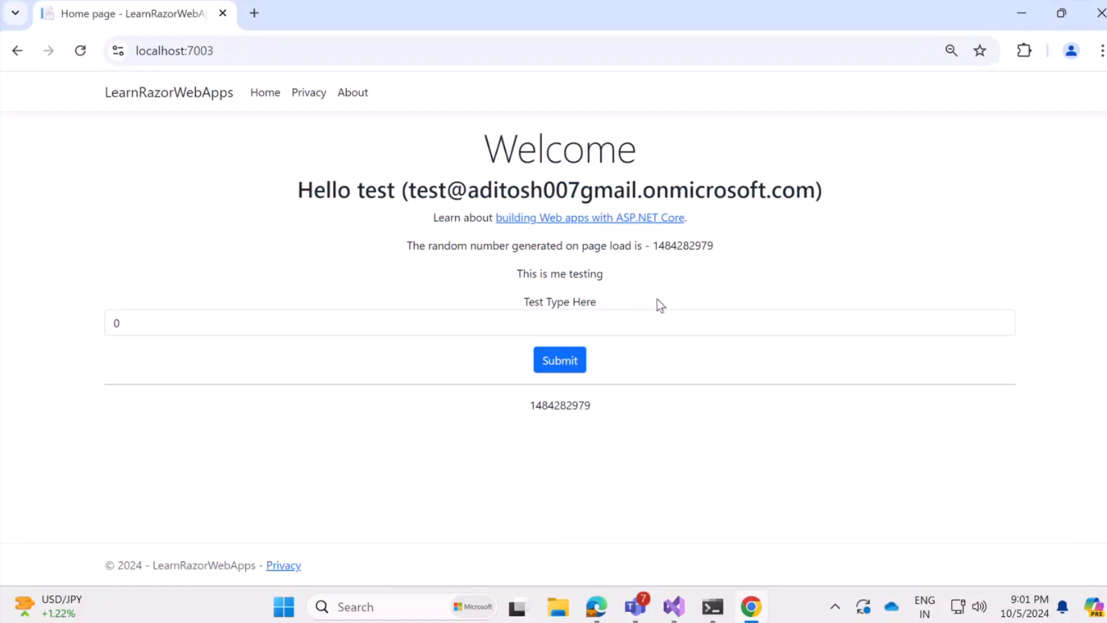